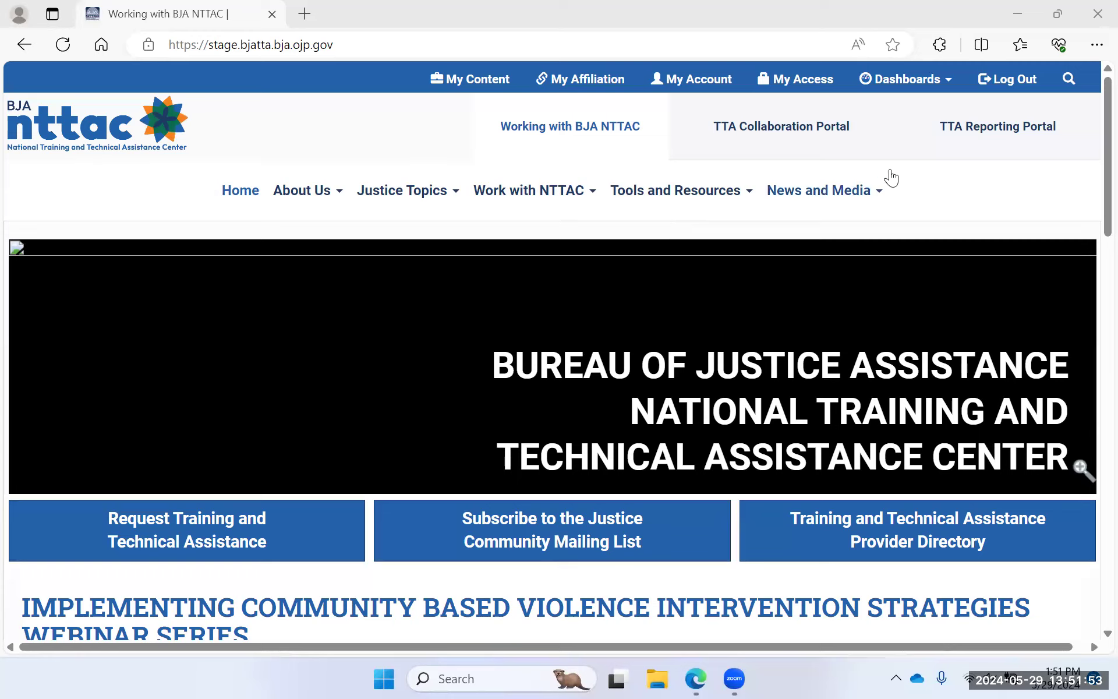
Open the bulk imports page of the TTA Reporting Portal, then download and open the Excel template for Import TTAs
click(961, 139)
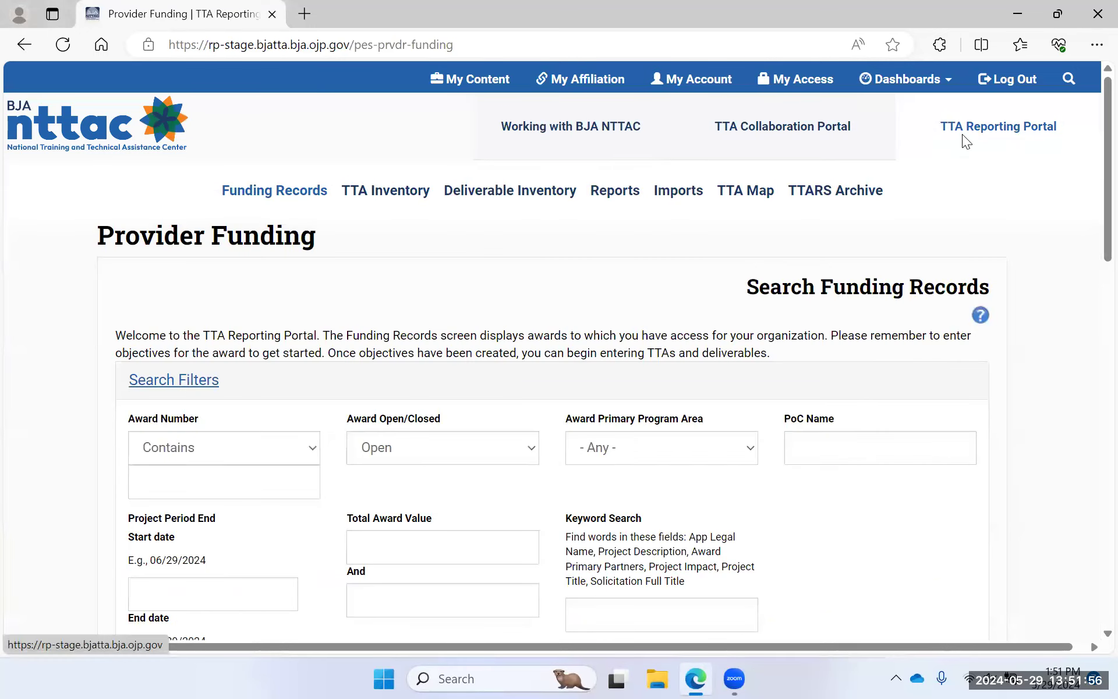
click(673, 204)
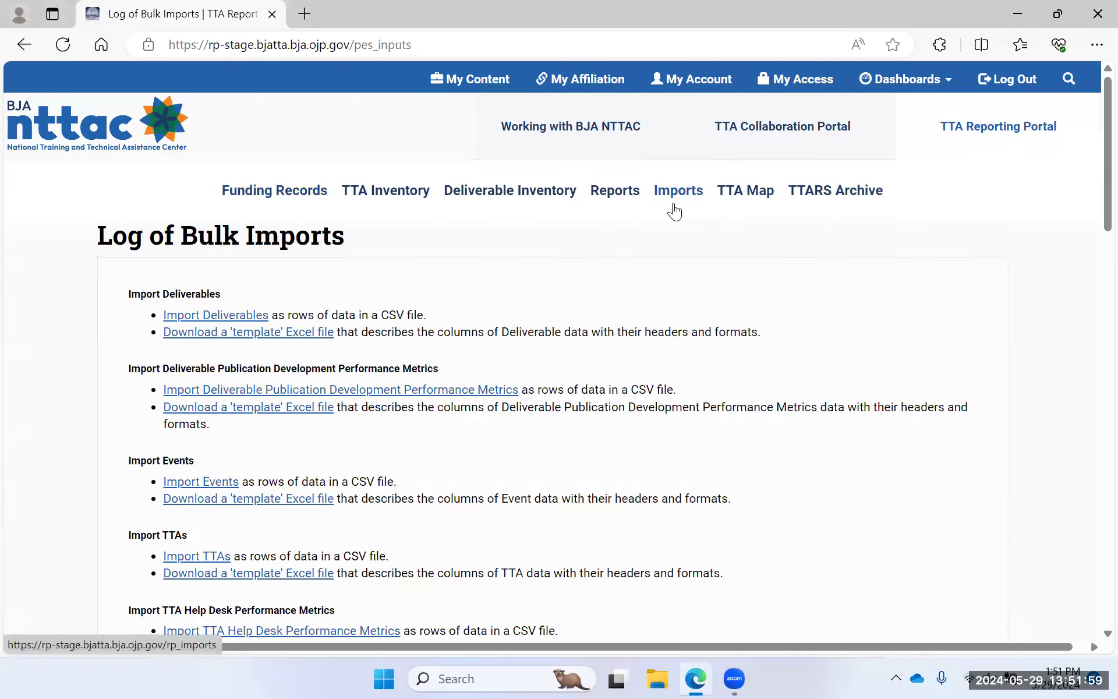
scroll(976, 373, down, 2)
scroll(975, 368, down, 1)
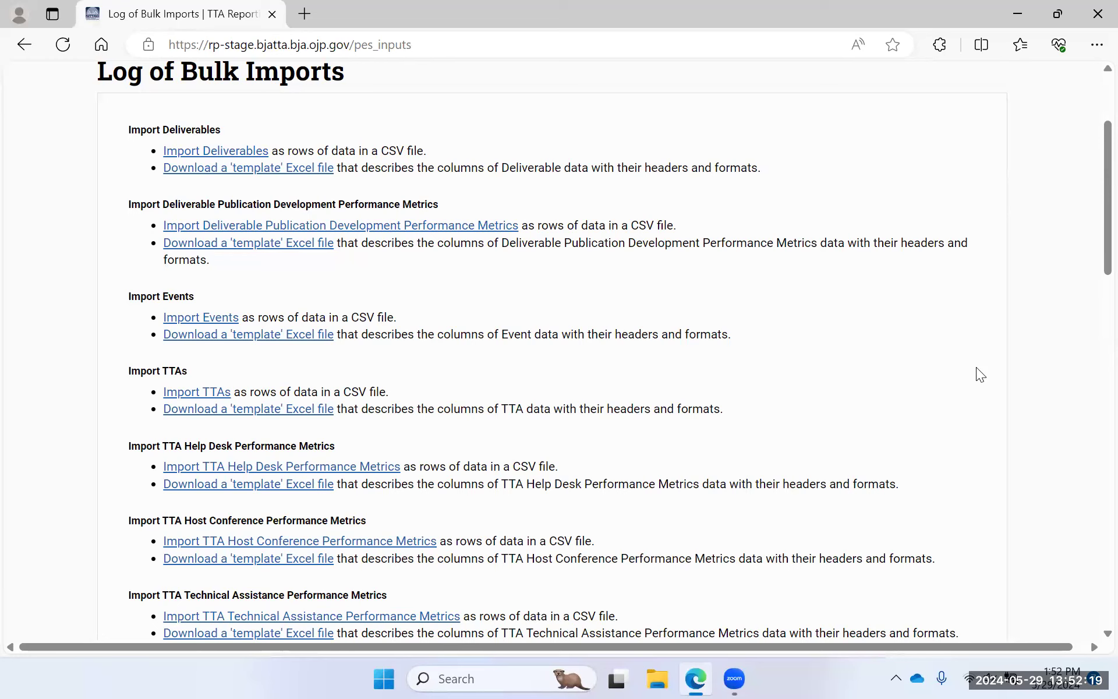
scroll(978, 374, down, 1)
click(244, 365)
click(775, 120)
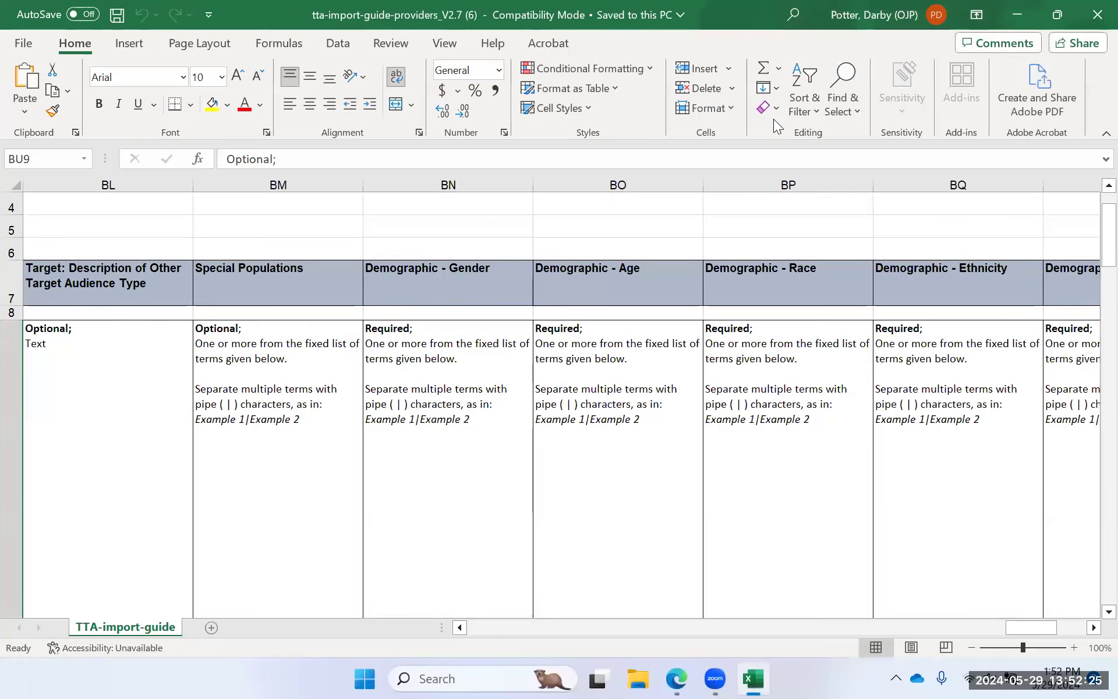
Review the template's directions, the headers row and the format and description row from column A onward
drag(1031, 626, 434, 605)
scroll(534, 319, up, 1)
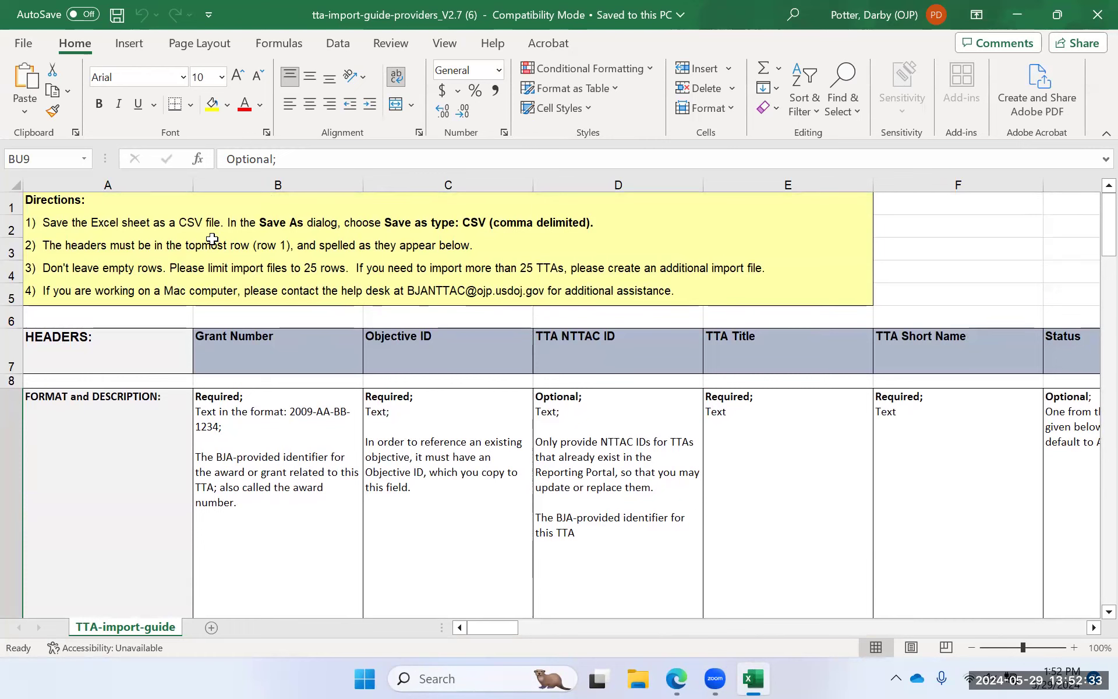
click(121, 366)
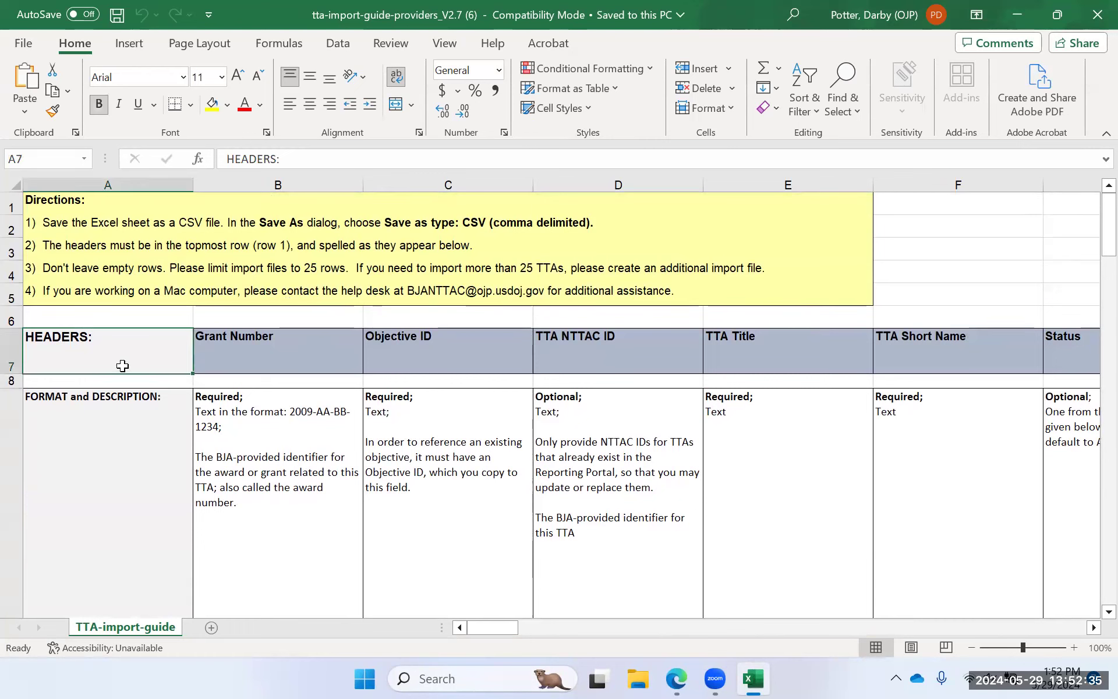
click(113, 473)
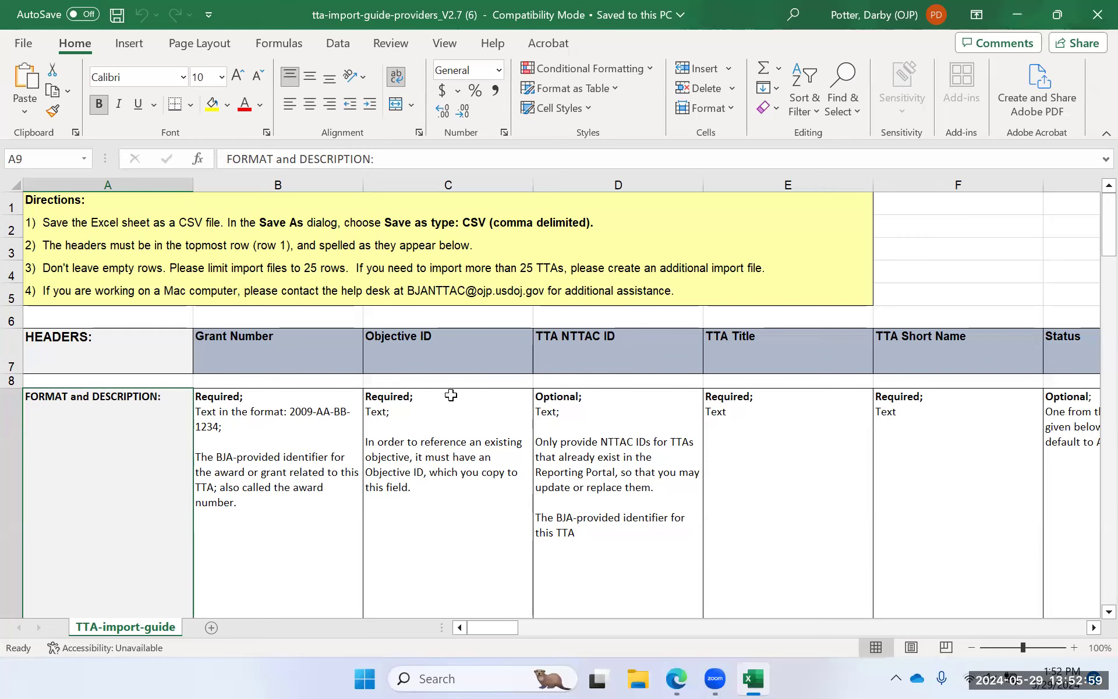
Examine the field requirements and the fixed lists of allowed terms for Status, TTA Type and Category
scroll(451, 395, right, 3)
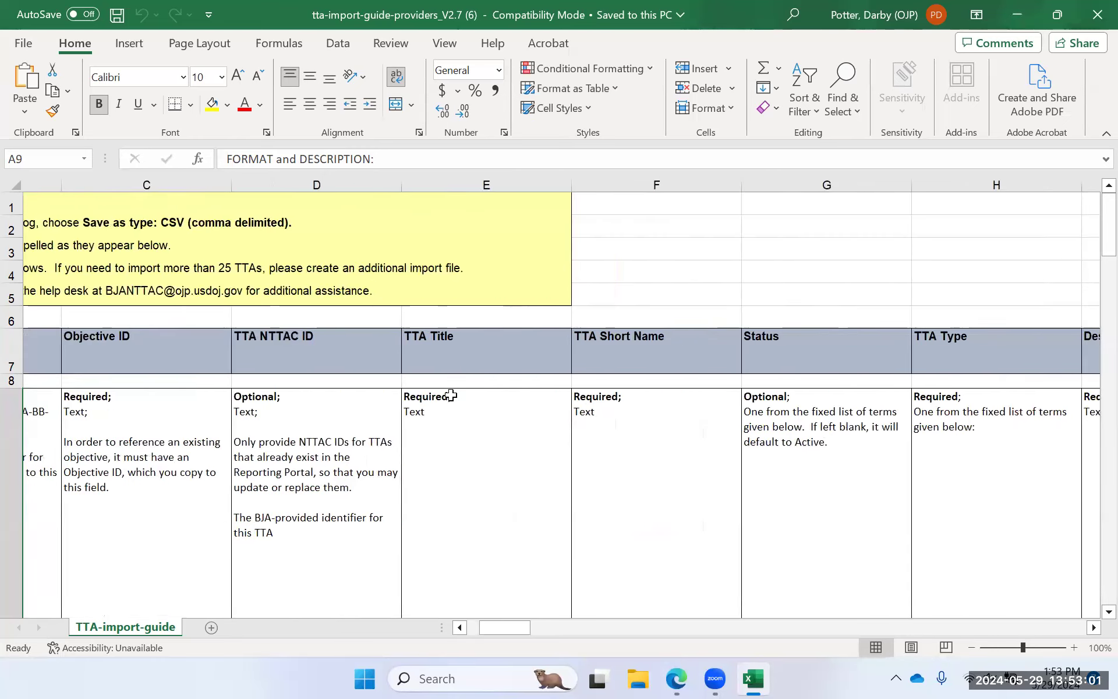
scroll(500, 402, right, 1)
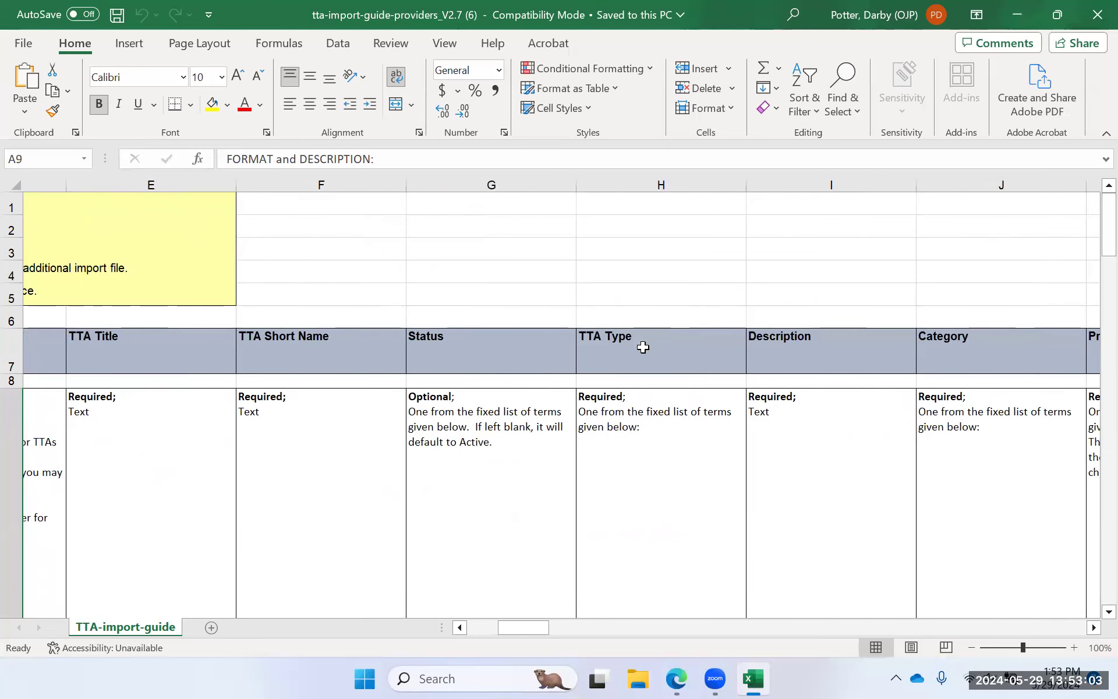
scroll(643, 347, down, 3)
scroll(643, 347, down, 5)
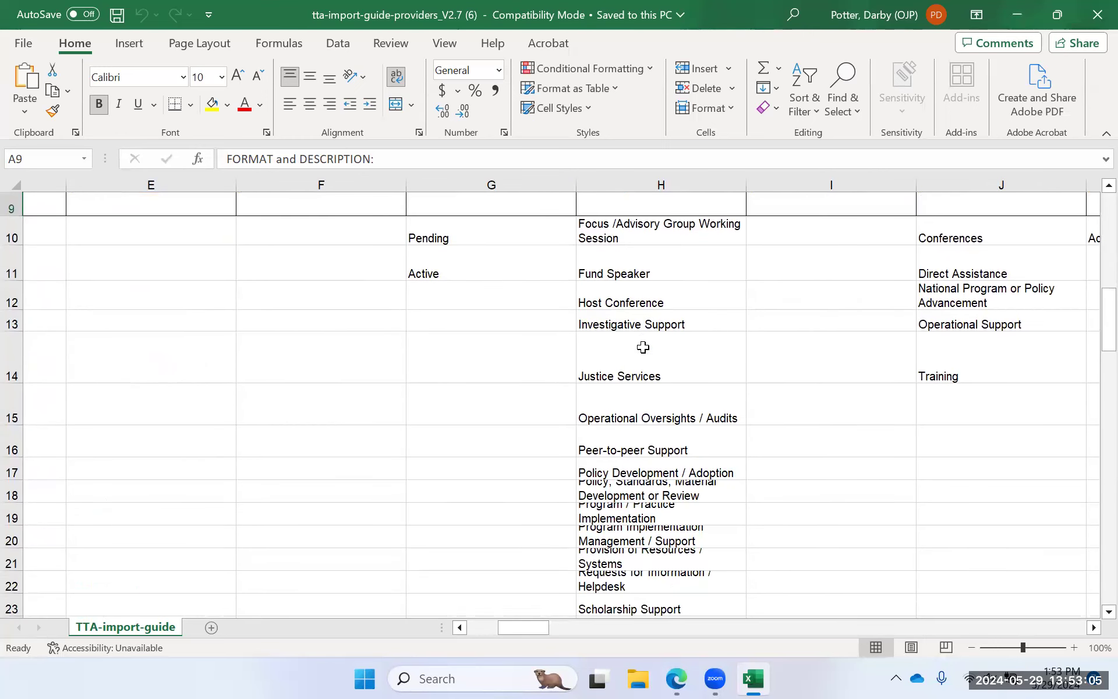
scroll(643, 347, up, 1)
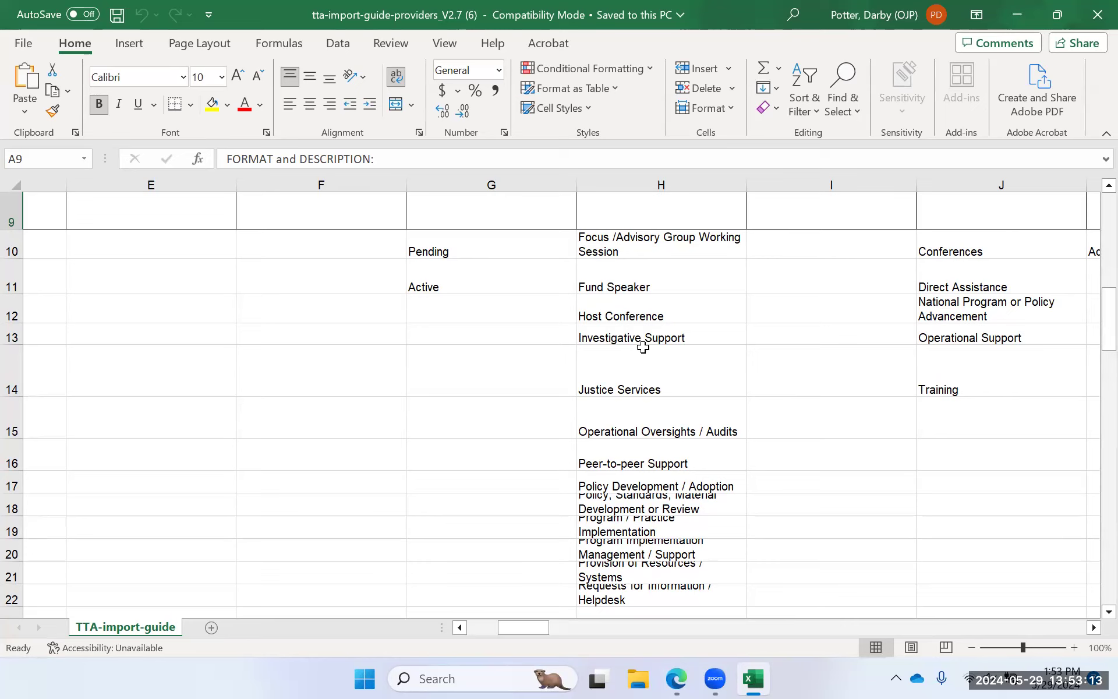
scroll(643, 347, up, 3)
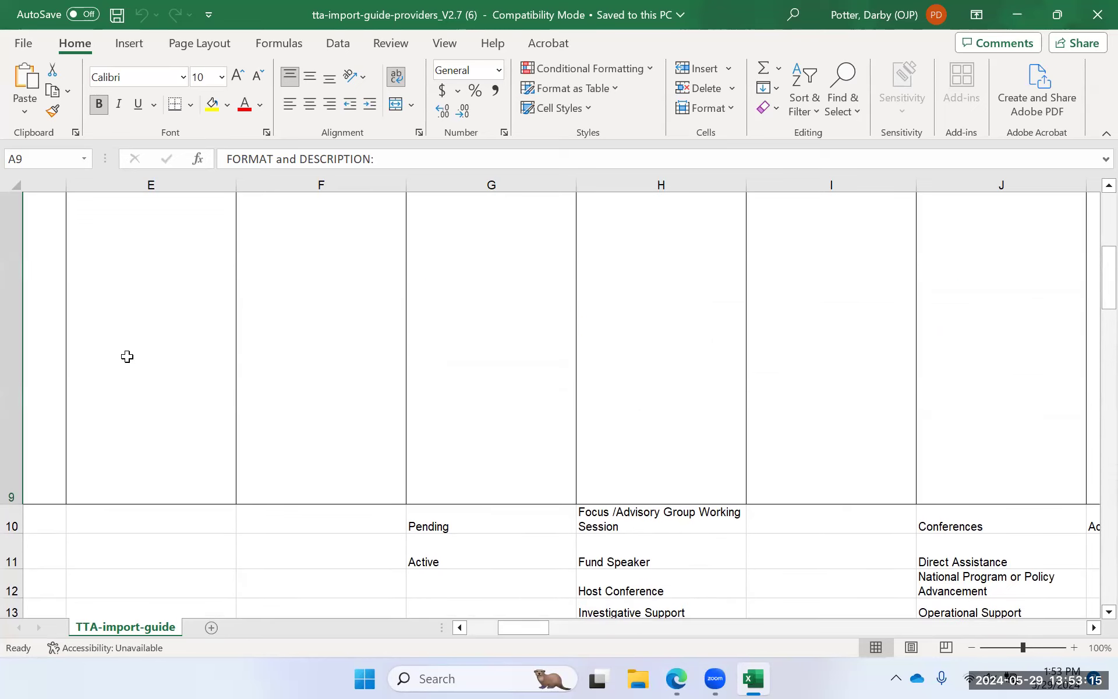
scroll(283, 345, left, 4)
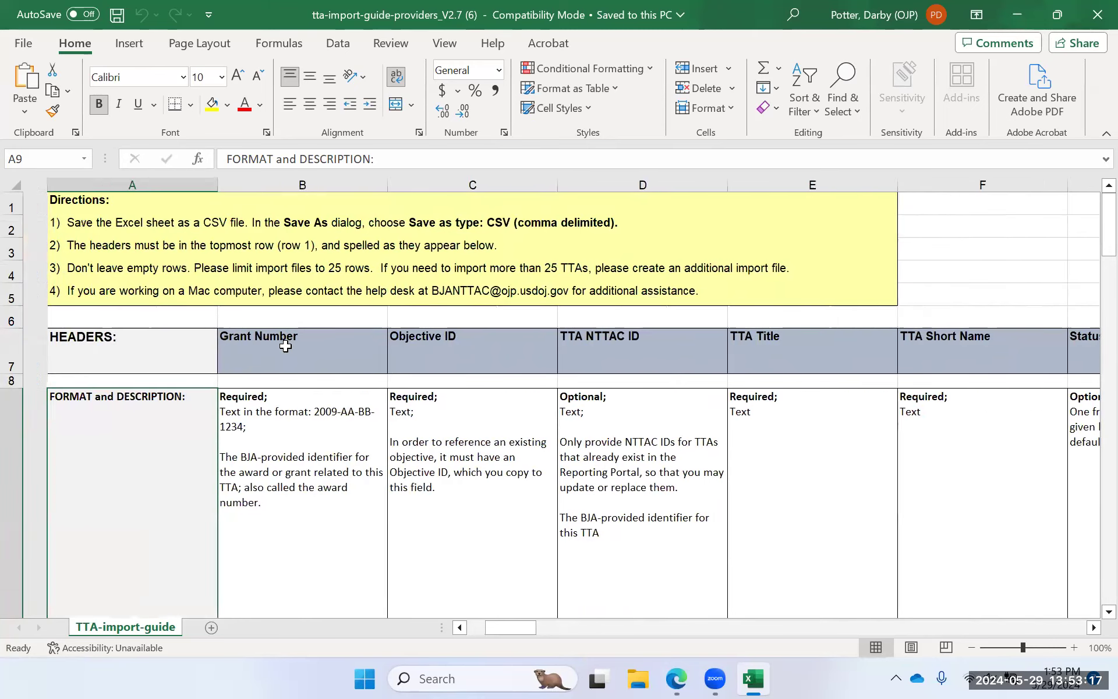
scroll(285, 346, down, 1)
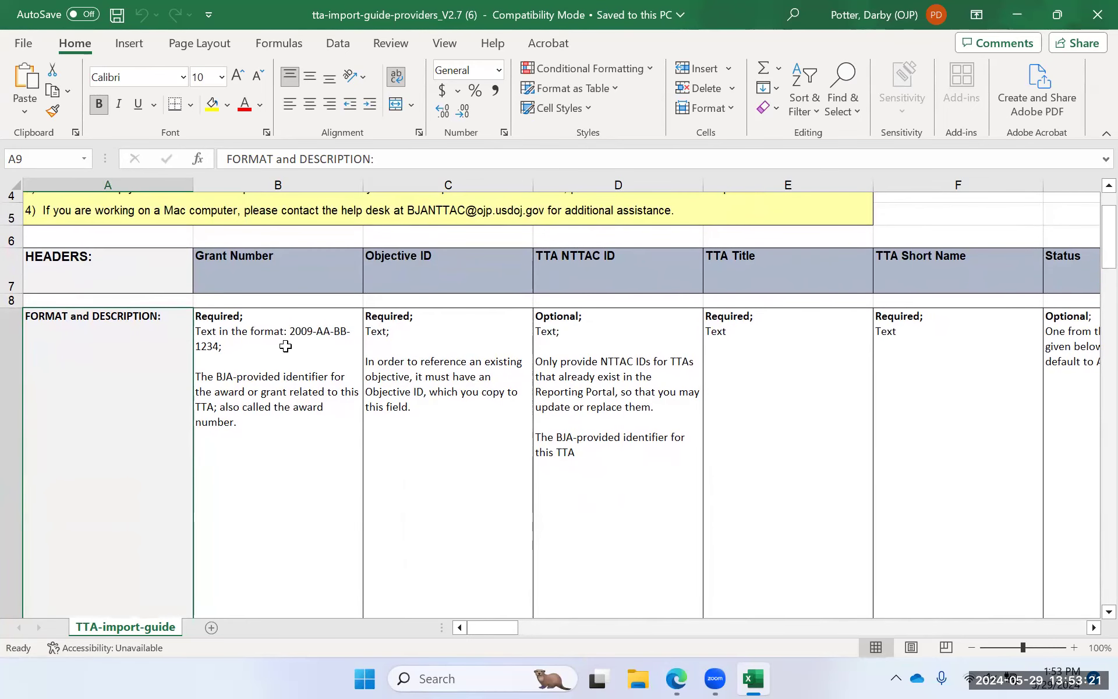
Switch to Edge and copy the award number of the FY 2021 Project Safe Neighborhoods award from the Funding Records
click(674, 677)
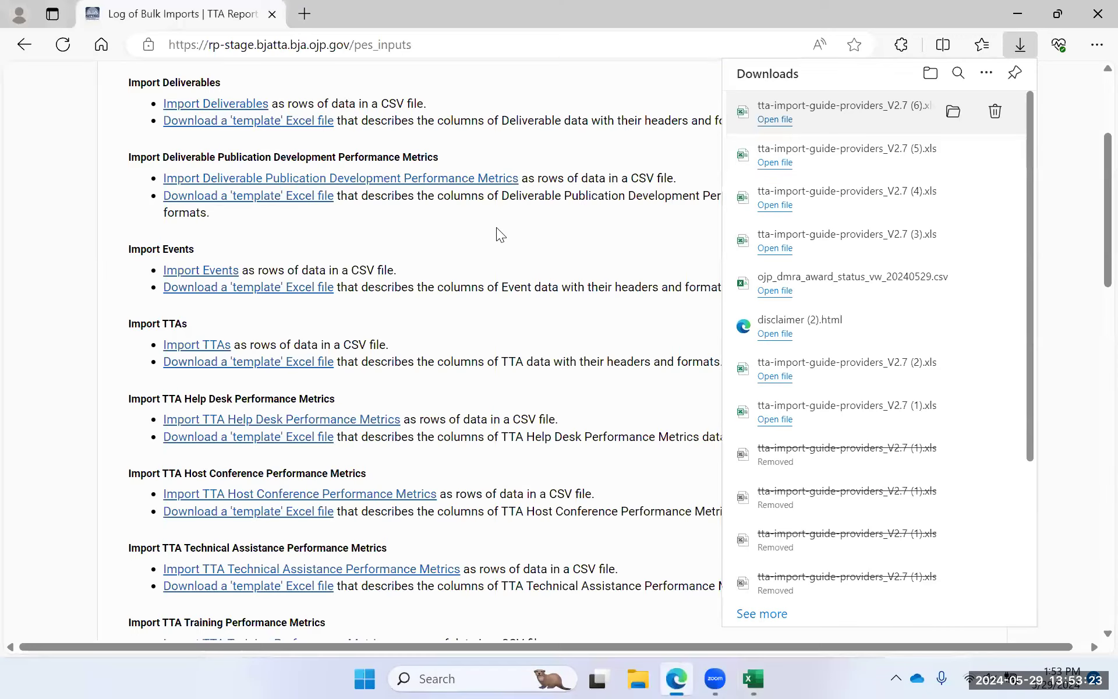
click(496, 226)
scroll(496, 226, up, 4)
click(274, 193)
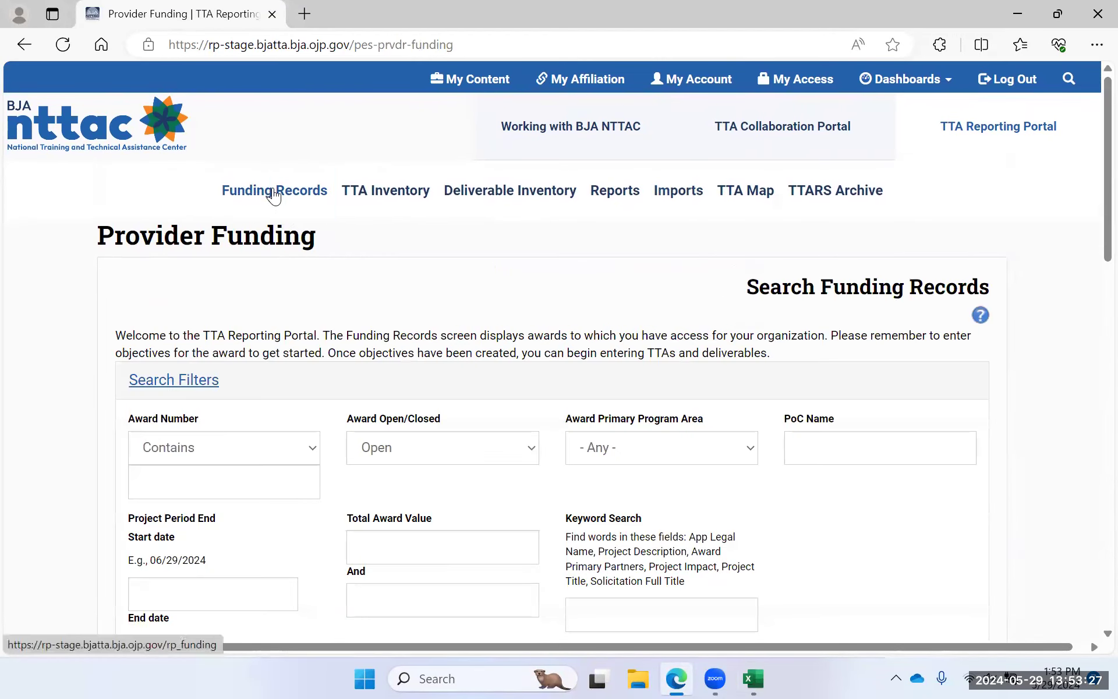
scroll(751, 330, down, 10)
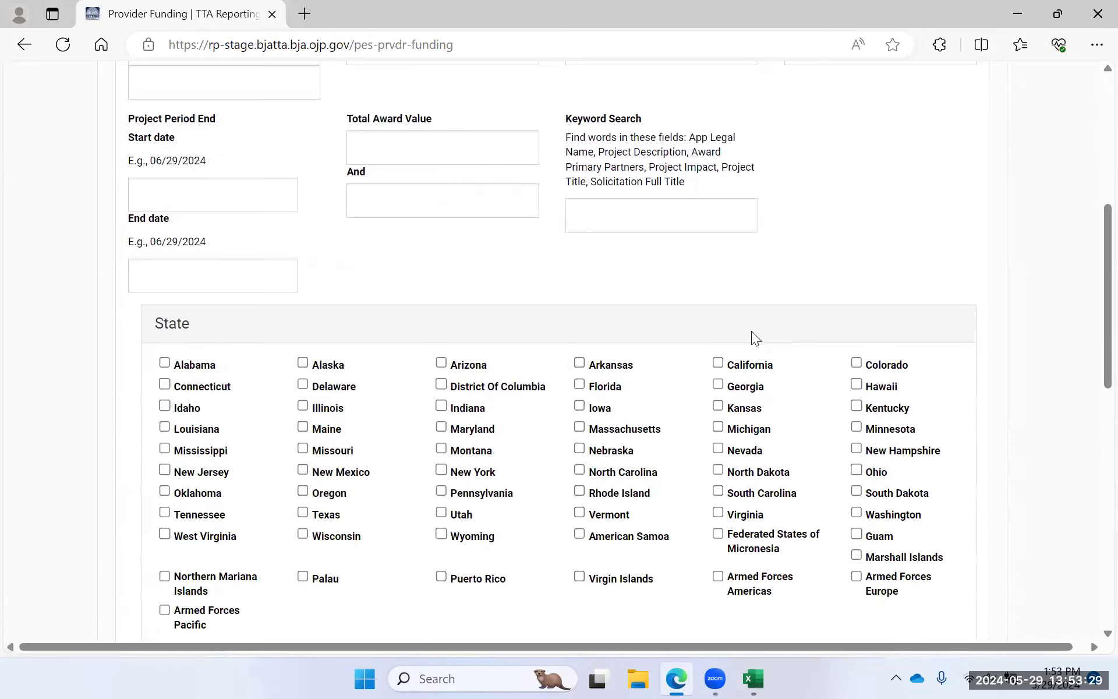
scroll(751, 332, down, 2)
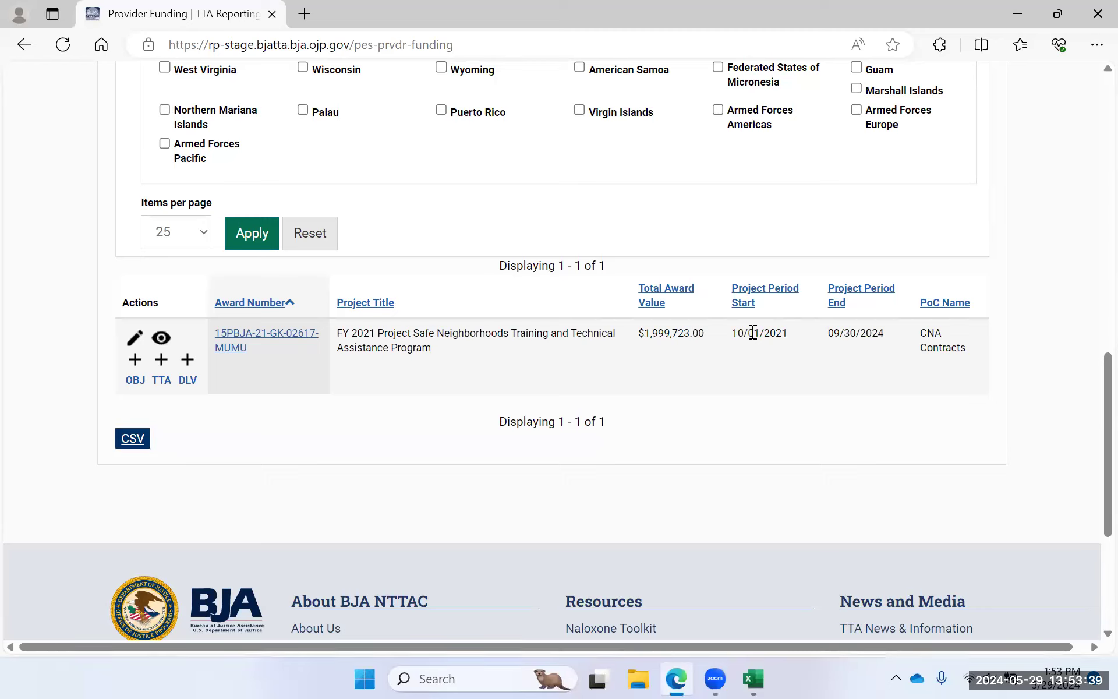
drag(260, 354, 215, 335)
key(ctrl+c)
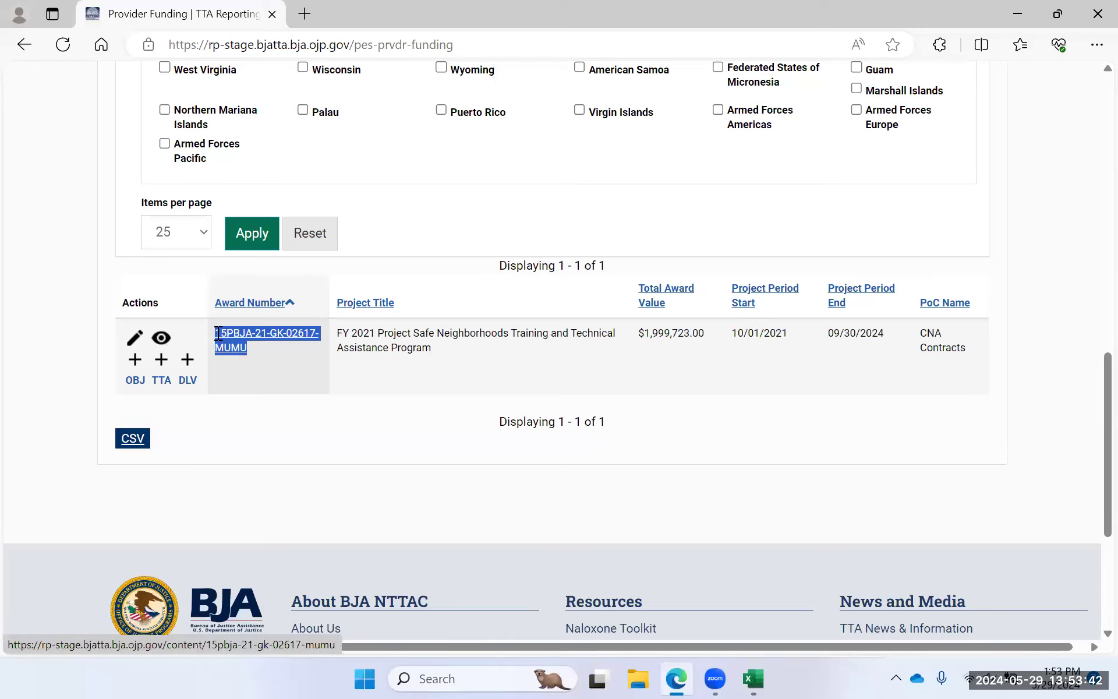
Switch to Excel and paste the copied award number into cell B8 under Grant Number
click(752, 678)
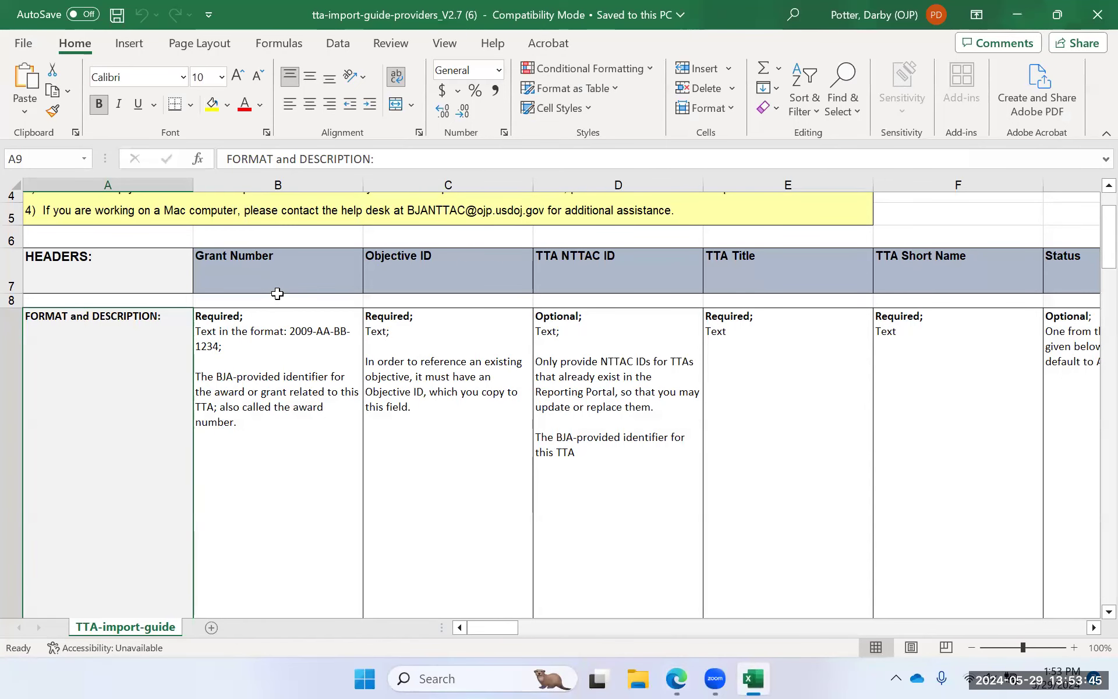
click(279, 300)
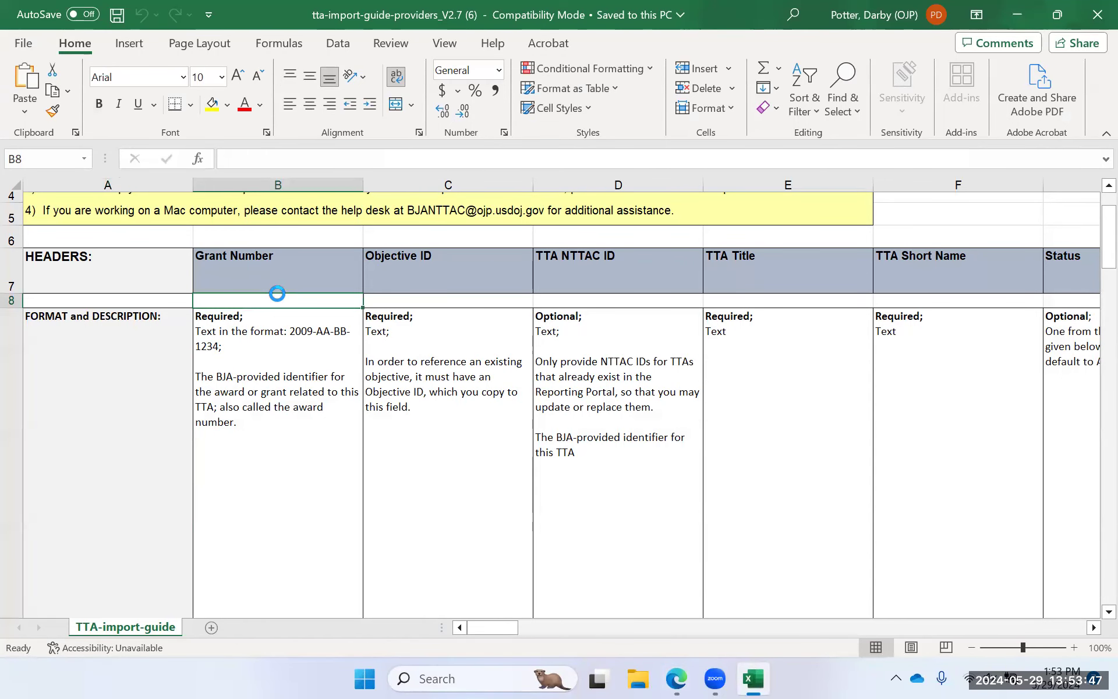
key(ctrl+v)
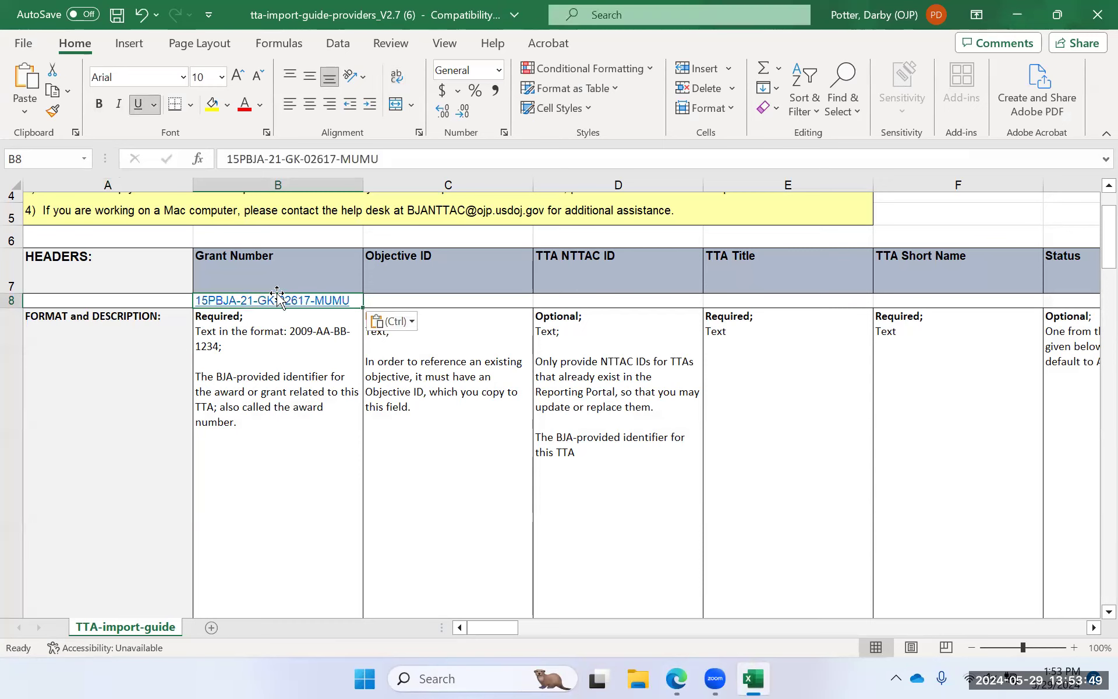
key(Tab)
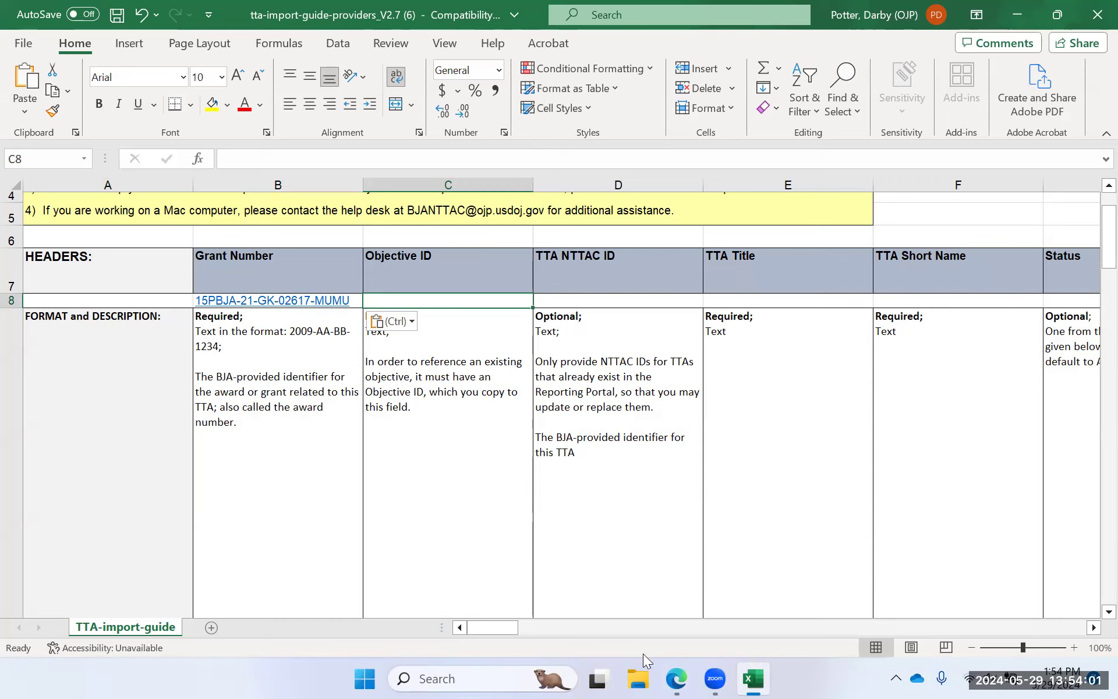
Switch to Edge, open the award's record and copy the objective ID "Test Objective" from its related objectives
click(676, 678)
click(318, 428)
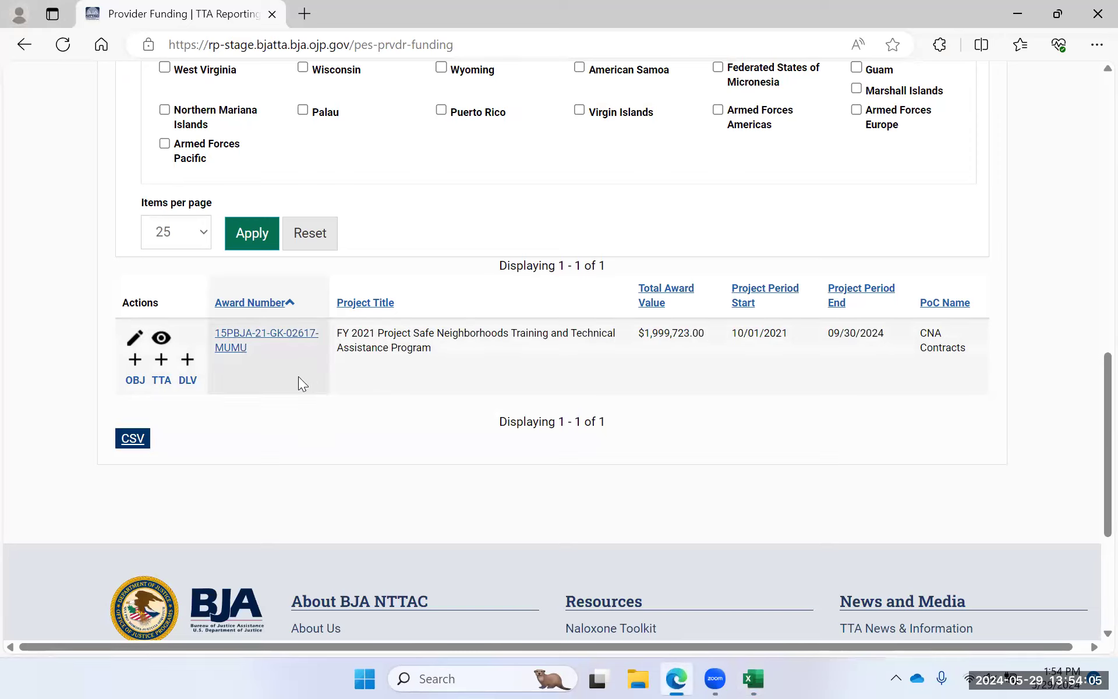
click(233, 349)
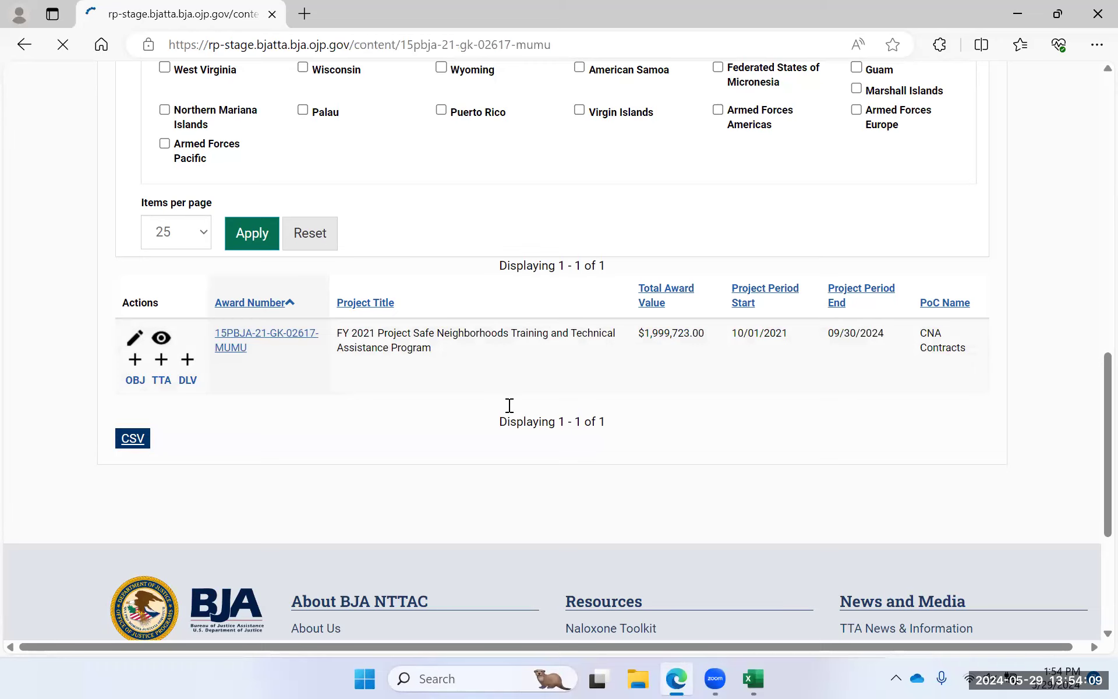
scroll(510, 403, down, 10)
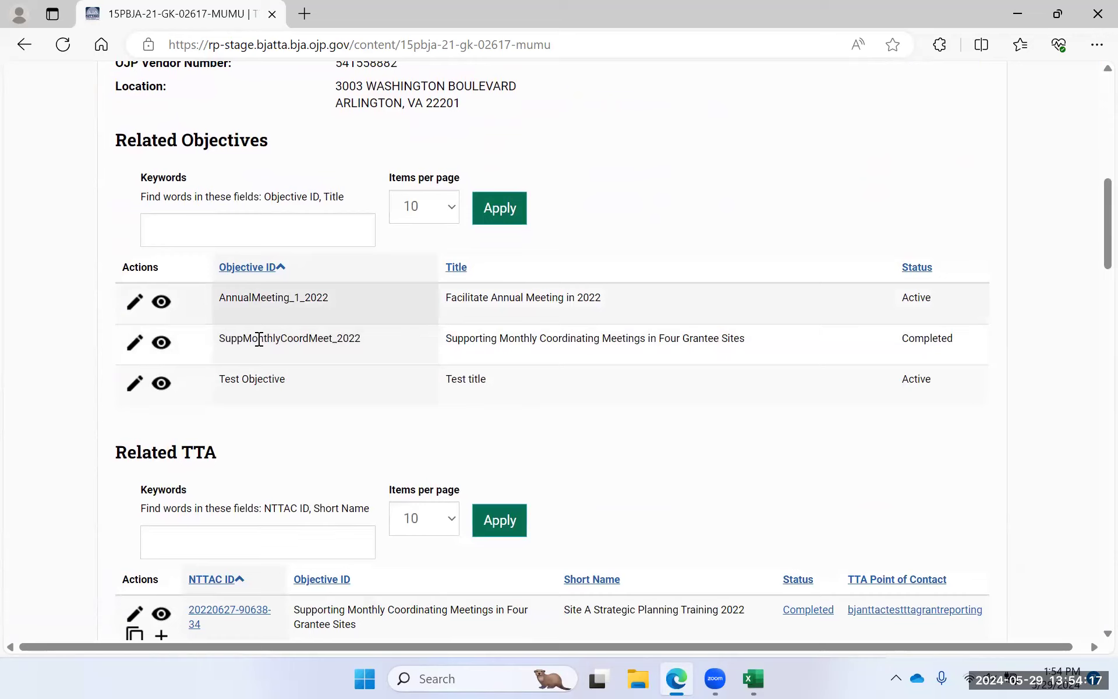
drag(297, 391, 217, 385)
key(ctrl+c)
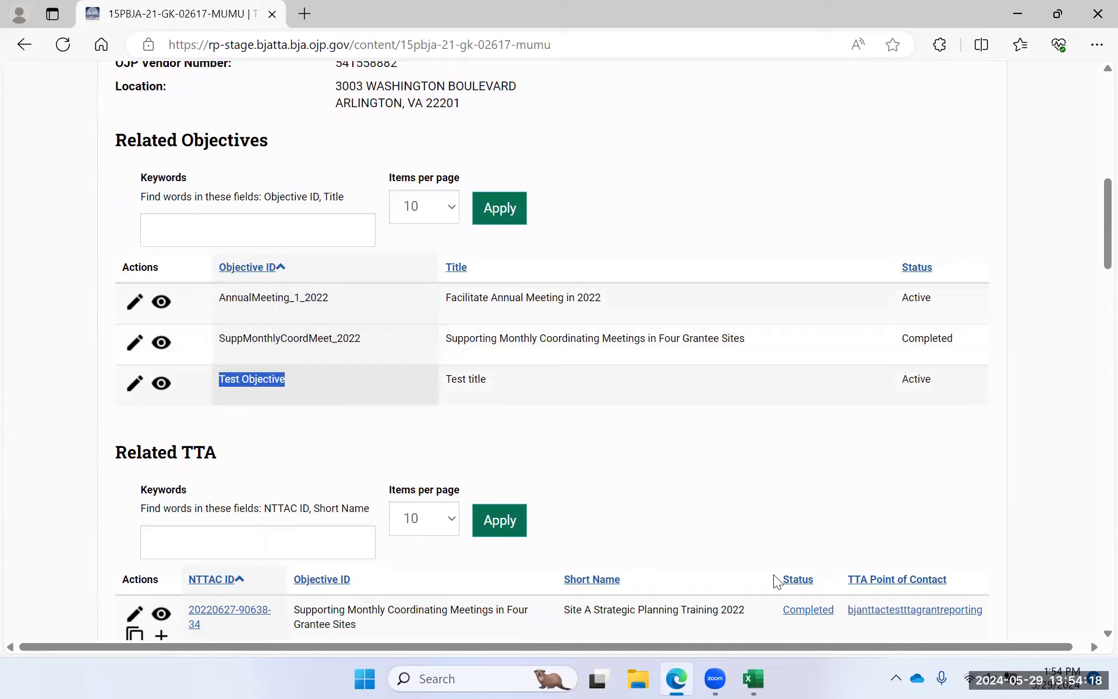
Switch to Excel and paste "Test Objective" into cell C8 under Objective ID, undoing the stray character entry
click(753, 678)
key(ctrl+v)
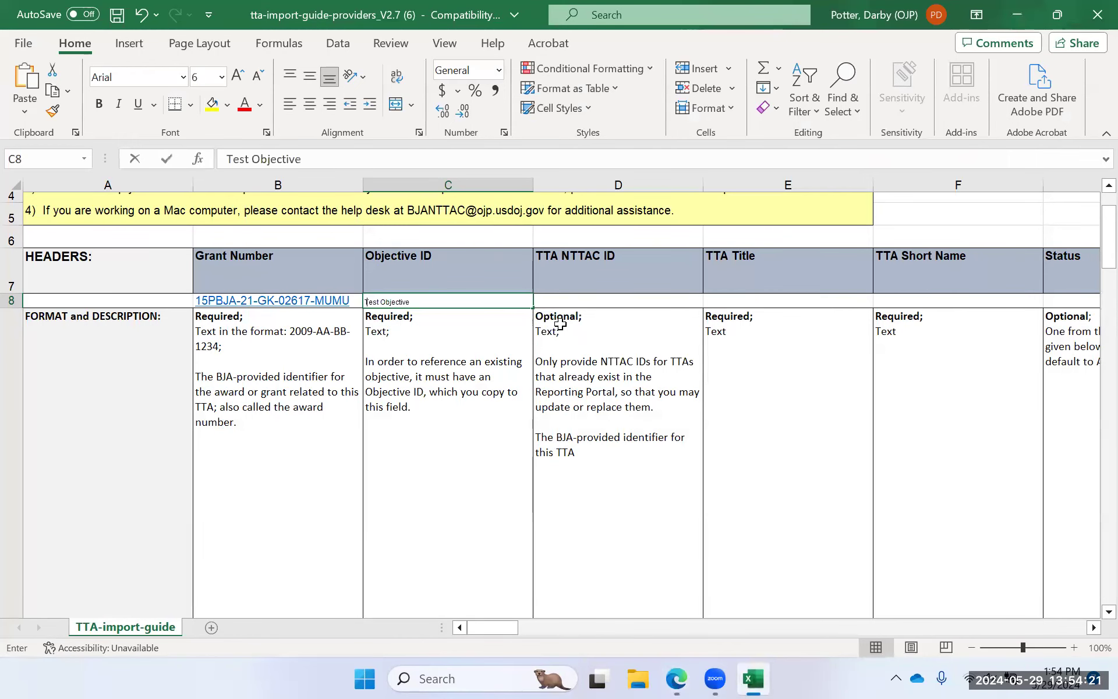
text(`)
click(616, 303)
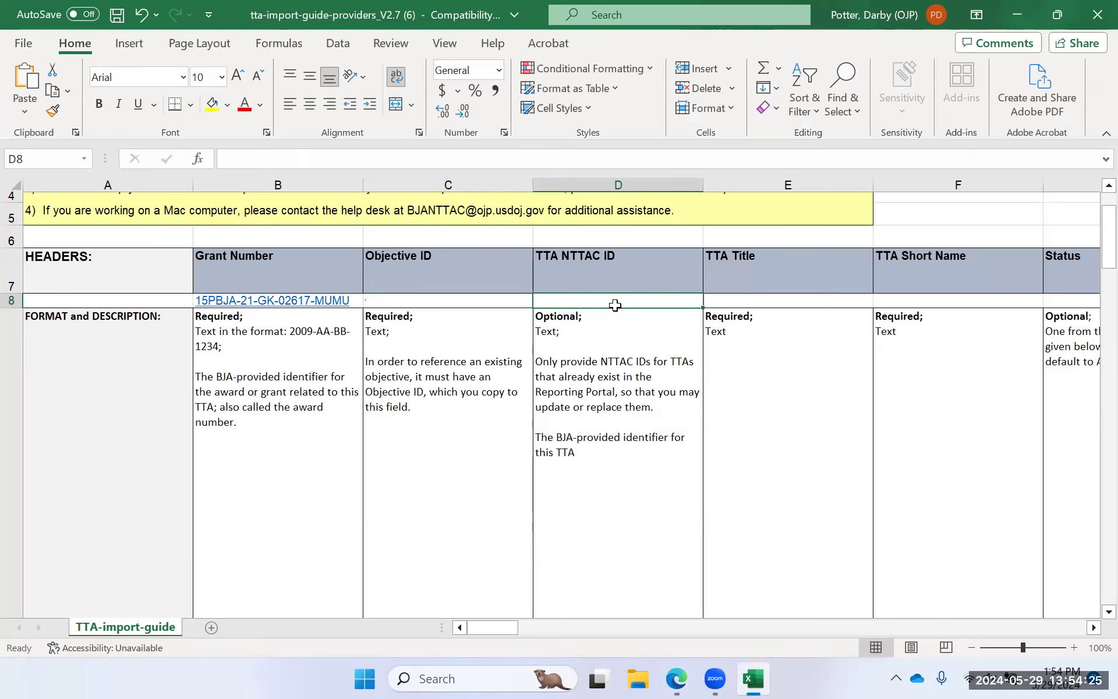
key(ctrl+z)
click(616, 304)
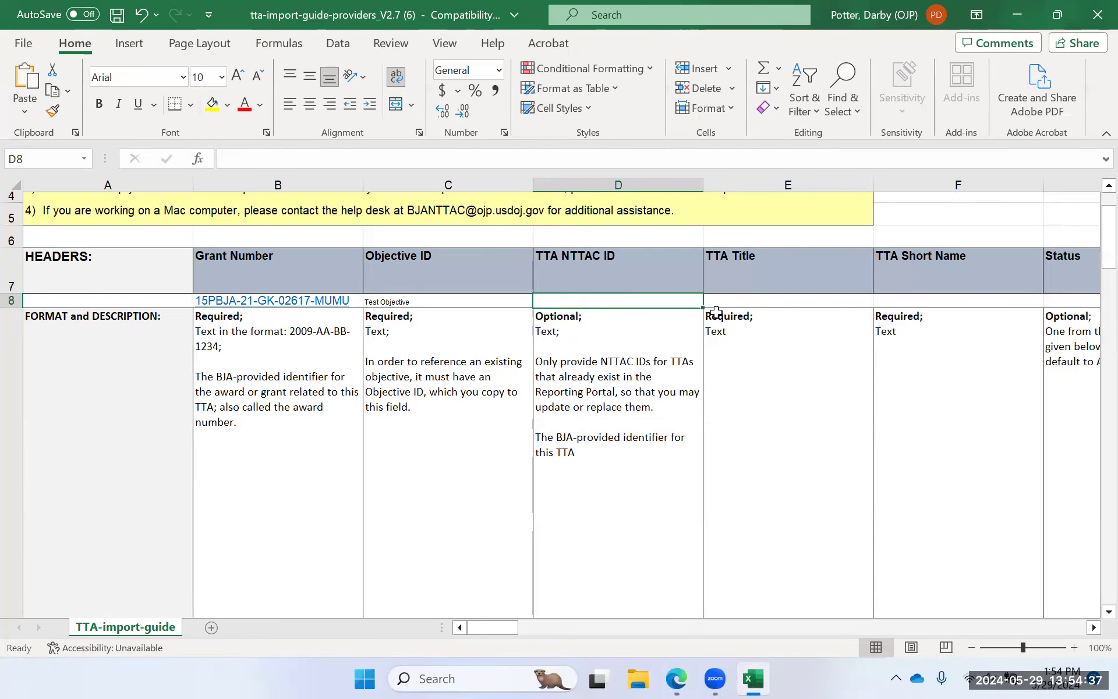
In row 8, enter "Monthly Call With Grantees" as the TTA Title and "Monthly Call" as the TTA Short Name
scroll(646, 319, right, 3)
click(598, 300)
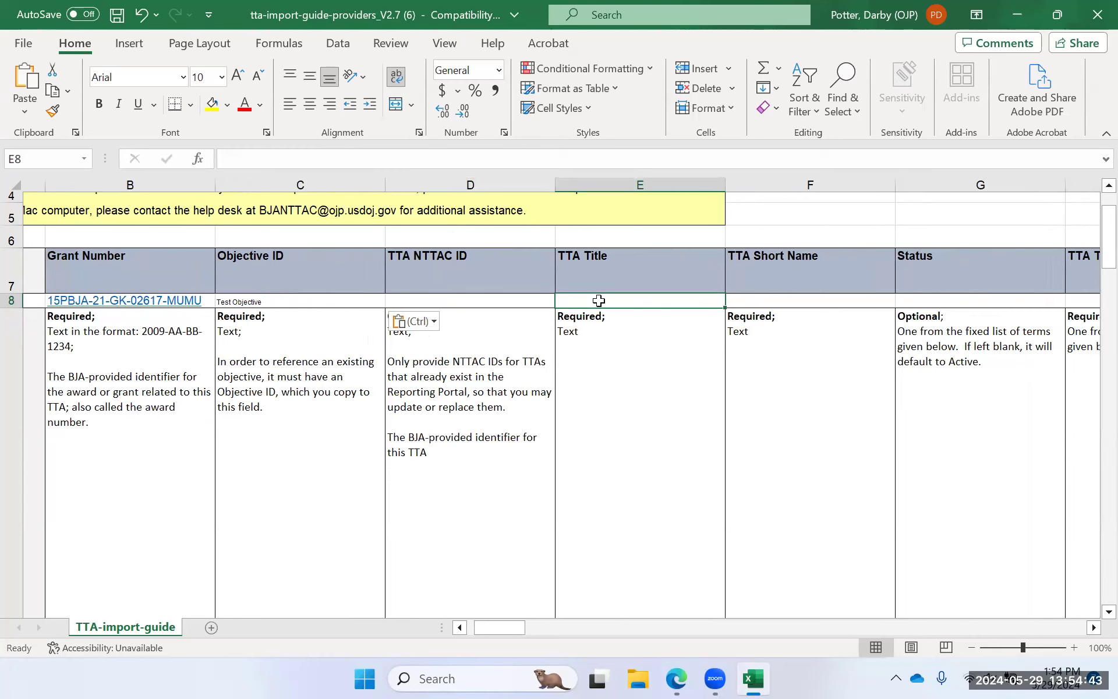
text(Mon)
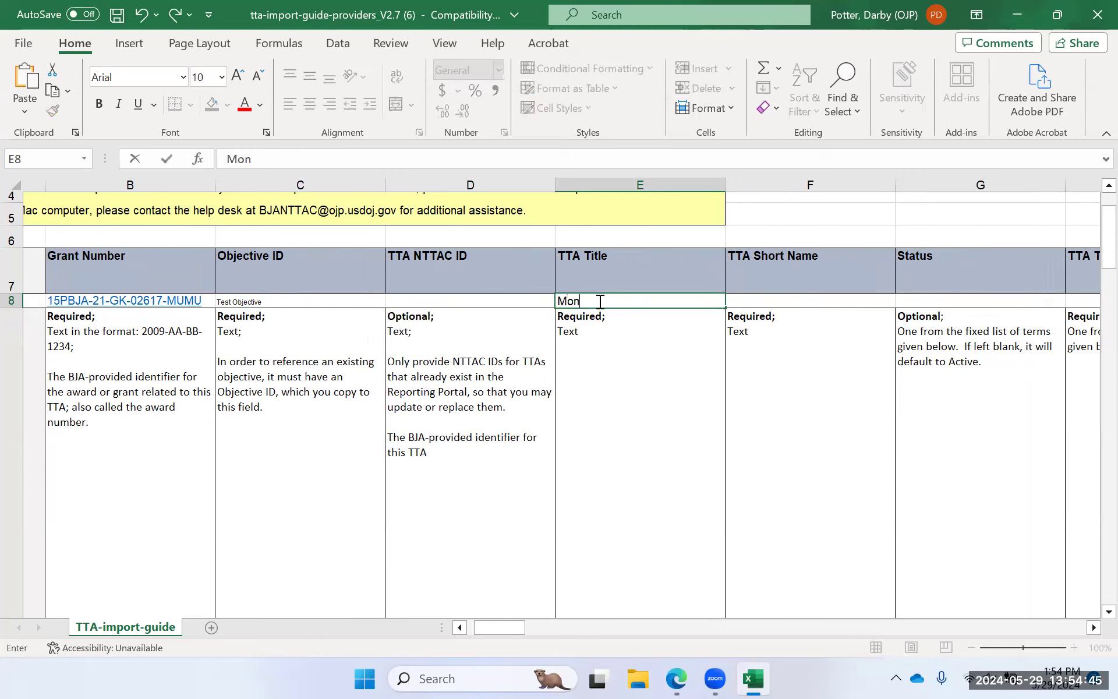
text(thly Call With Gra)
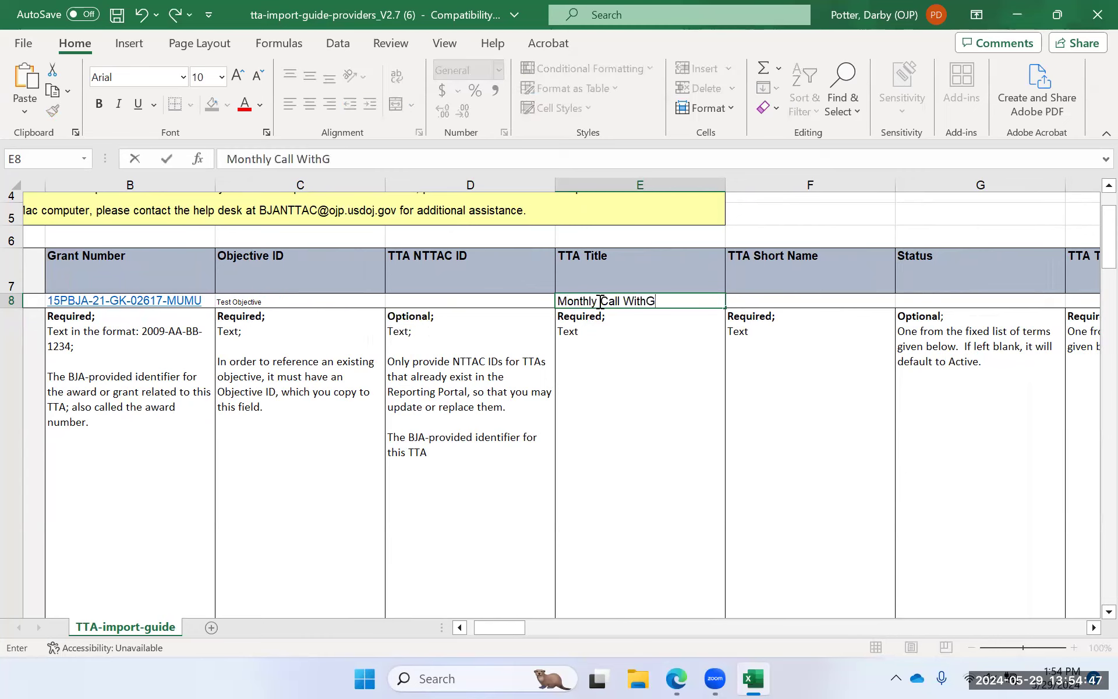
text(ntees)
key(Tab)
text(Mo)
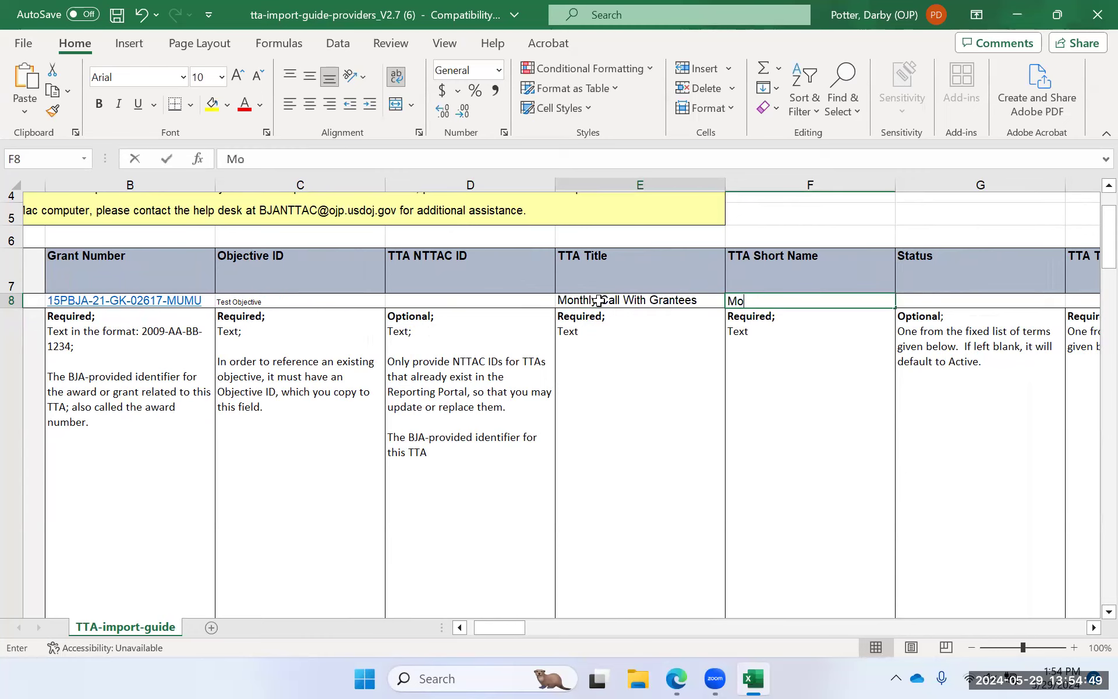
text(nthly Call)
key(Tab)
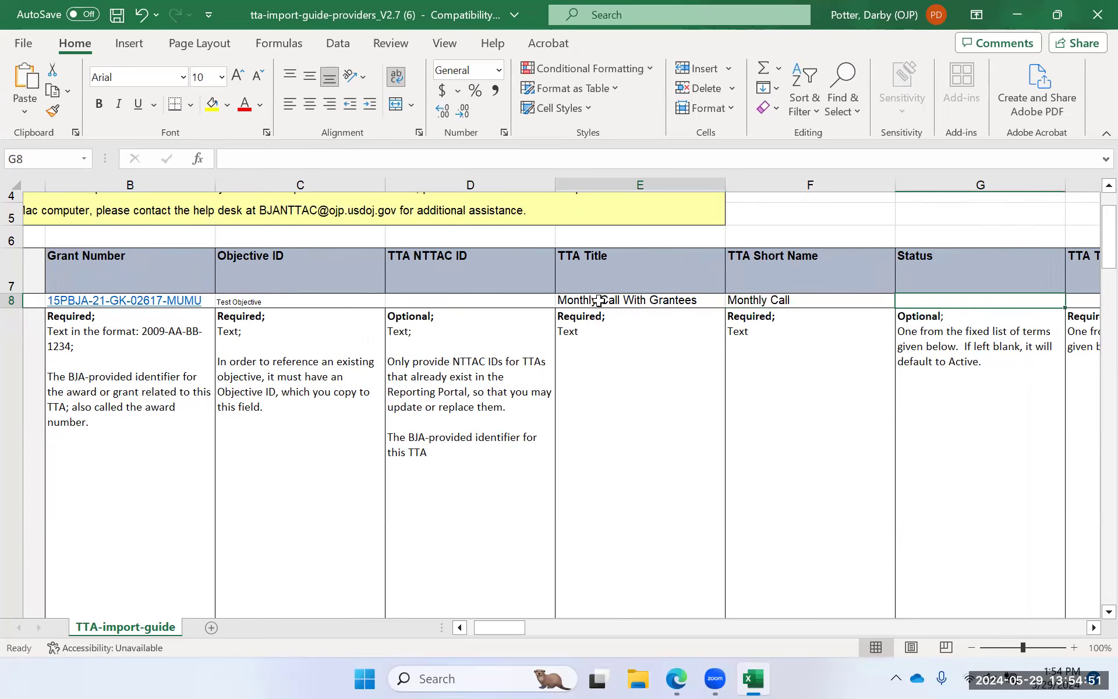
Copy "Training Delivery - Phone (teleconference)" from the list of allowed TTA types and paste it into cell H8 under TTA Type
scroll(794, 327, right, 3)
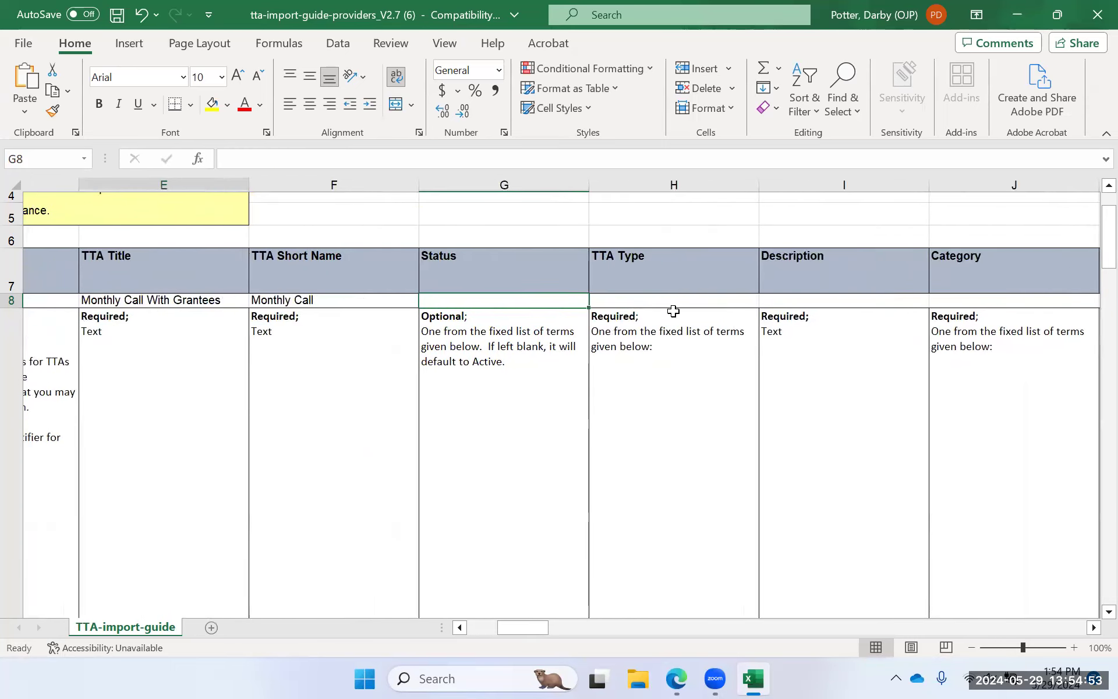
click(666, 303)
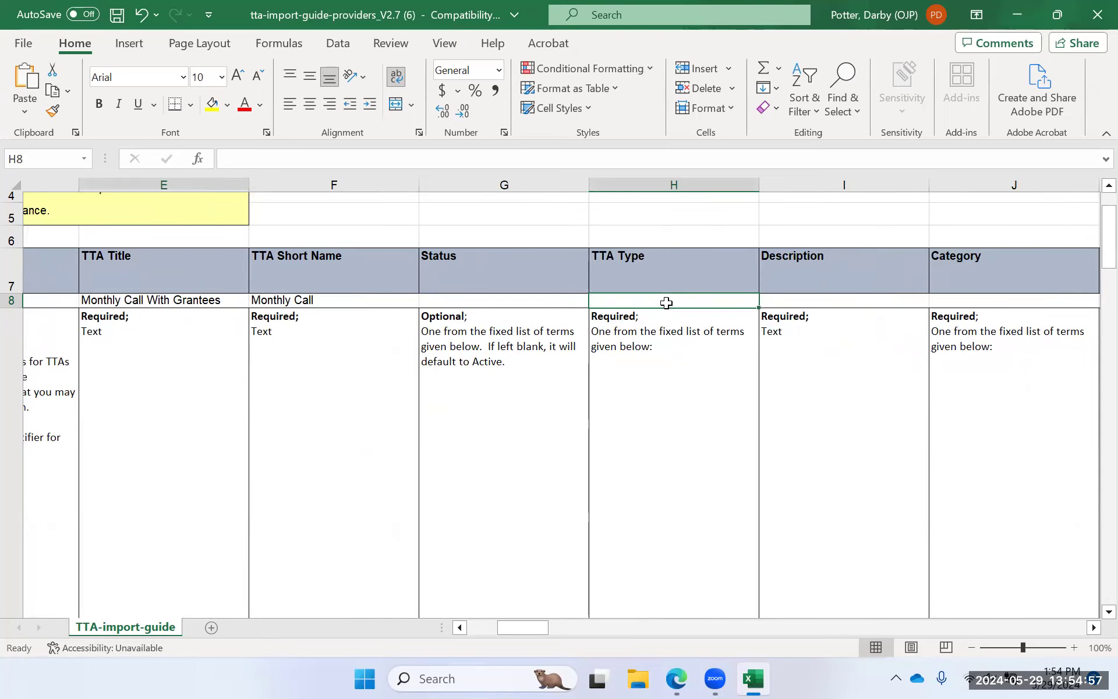
scroll(666, 302, down, 5)
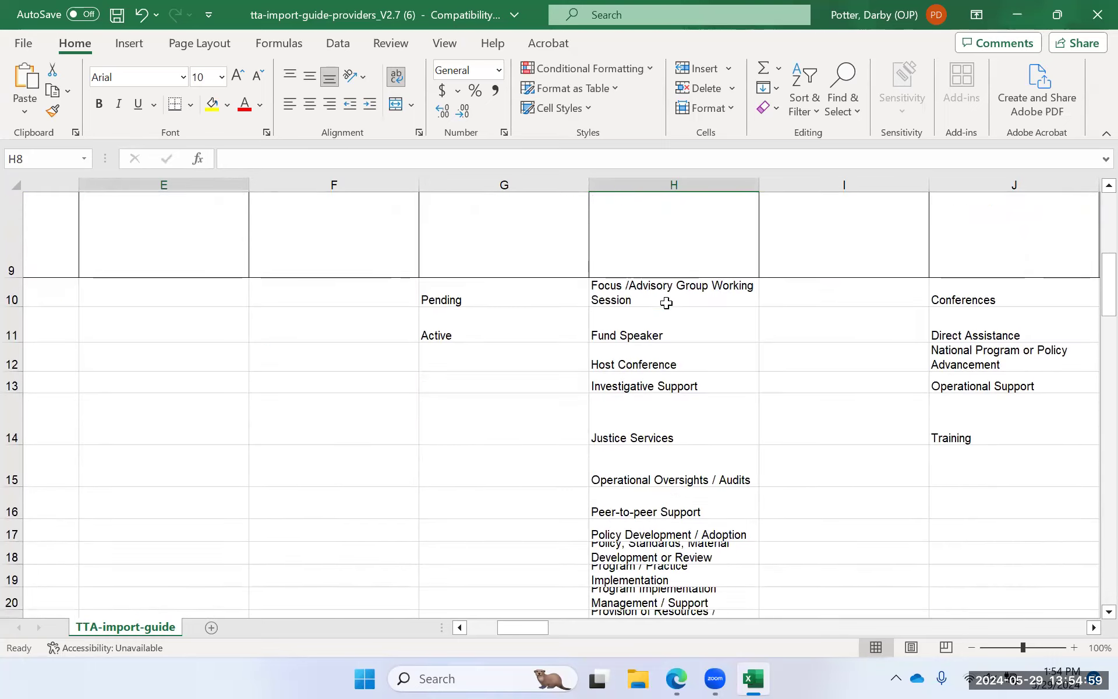
scroll(666, 302, down, 2)
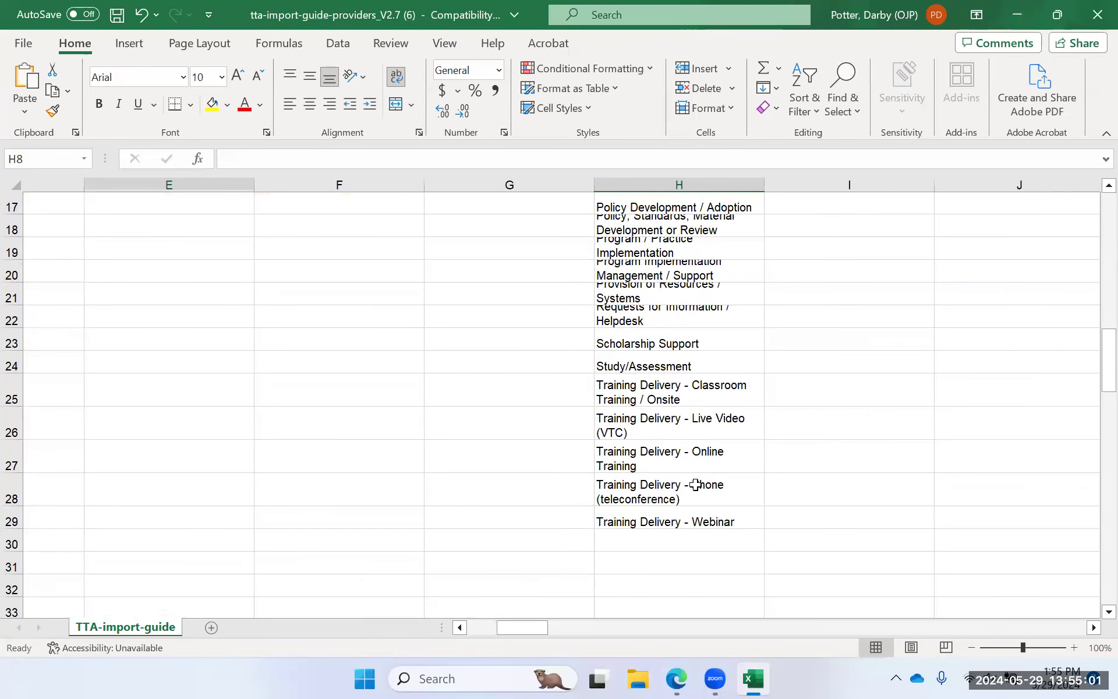
click(692, 484)
key(ctrl+c)
scroll(674, 346, up, 4)
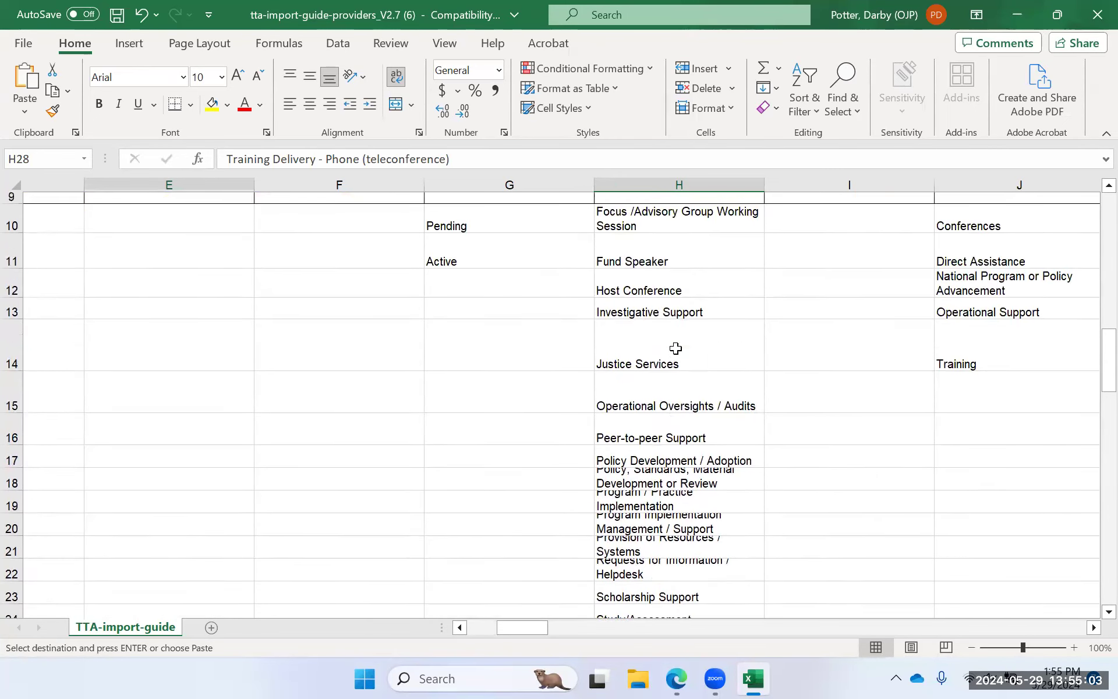
scroll(675, 348, up, 1)
click(644, 267)
key(ctrl+v)
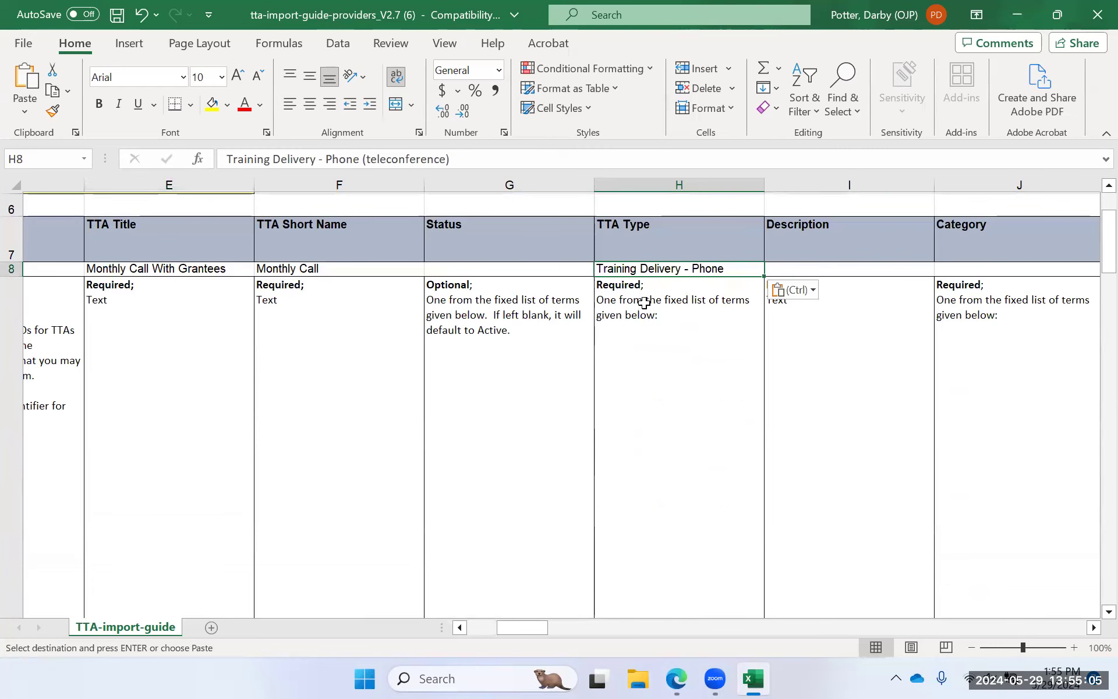
Enter "Monthly call with grantees" in cell I8 under Description
key(Right)
scroll(646, 302, right, 3)
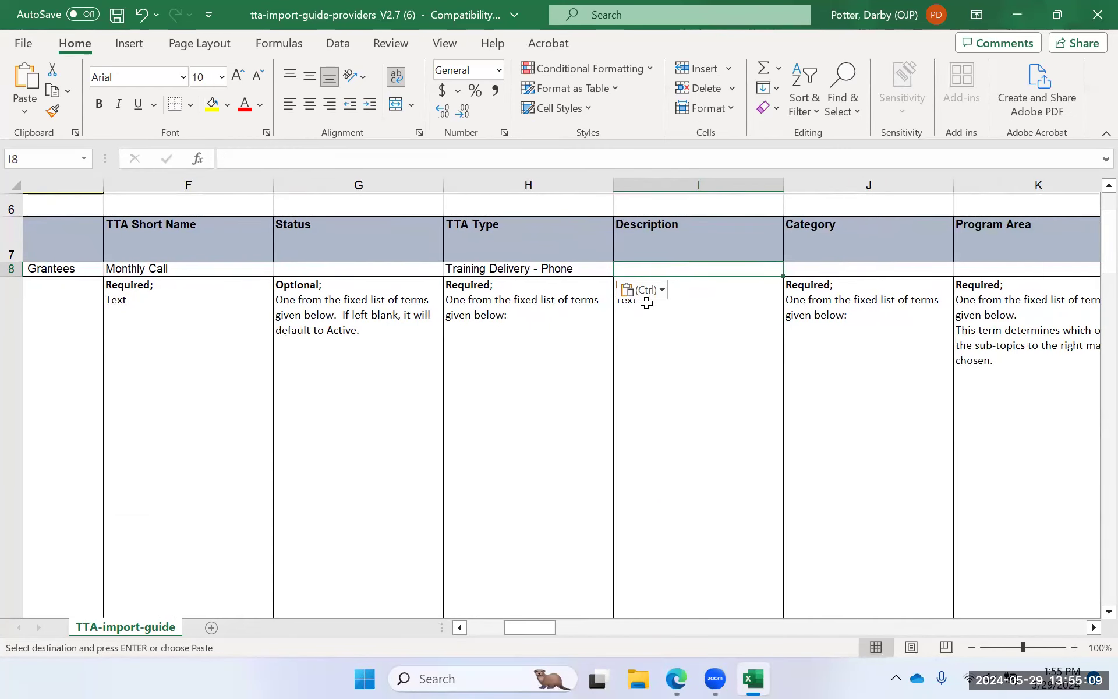
text(Monthy)
key(BackSpace)
text(ly call with grantee)
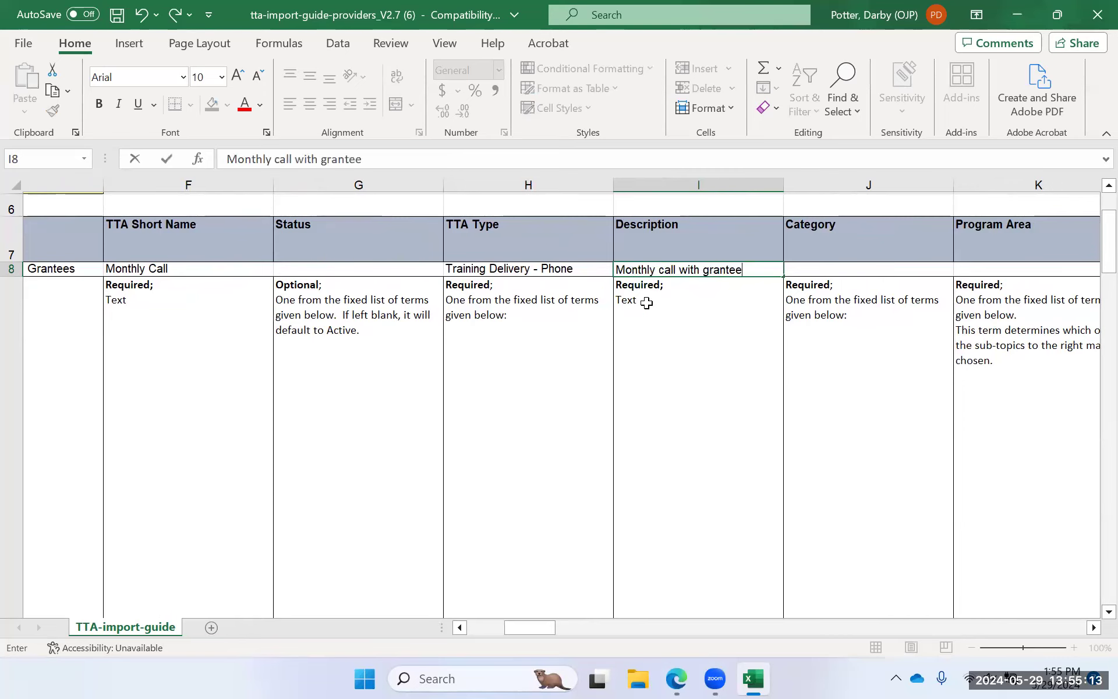
text(s)
key(Tab)
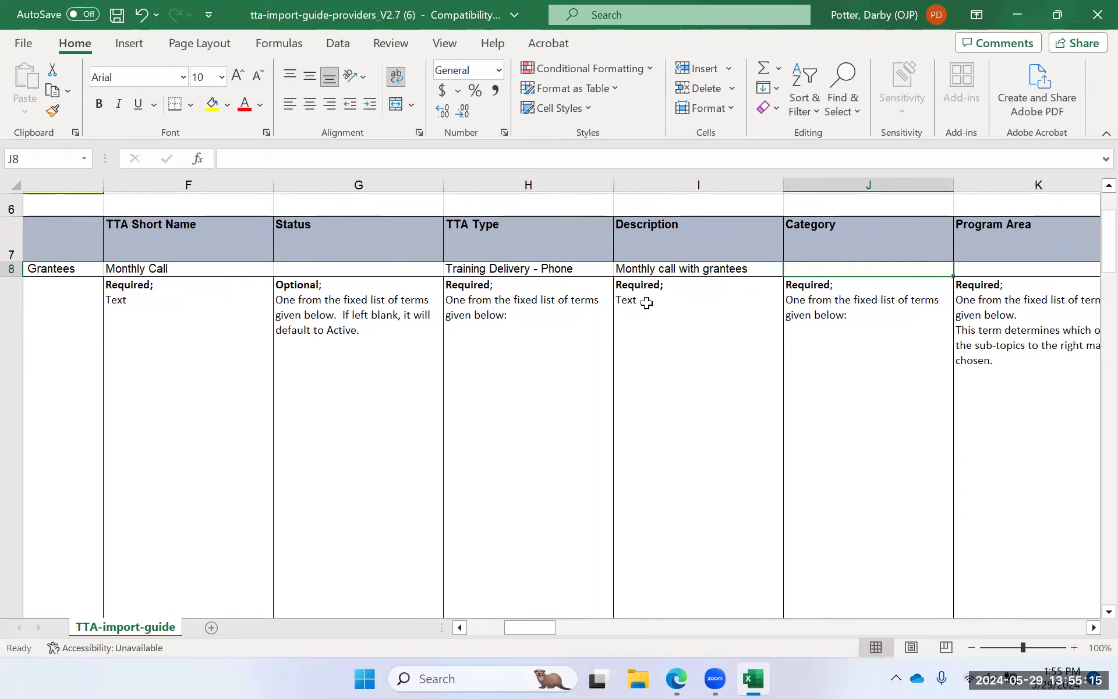
Copy "Direct Assistance" from the list of allowed categories and paste it into cell J8 under Category
scroll(646, 303, right, 3)
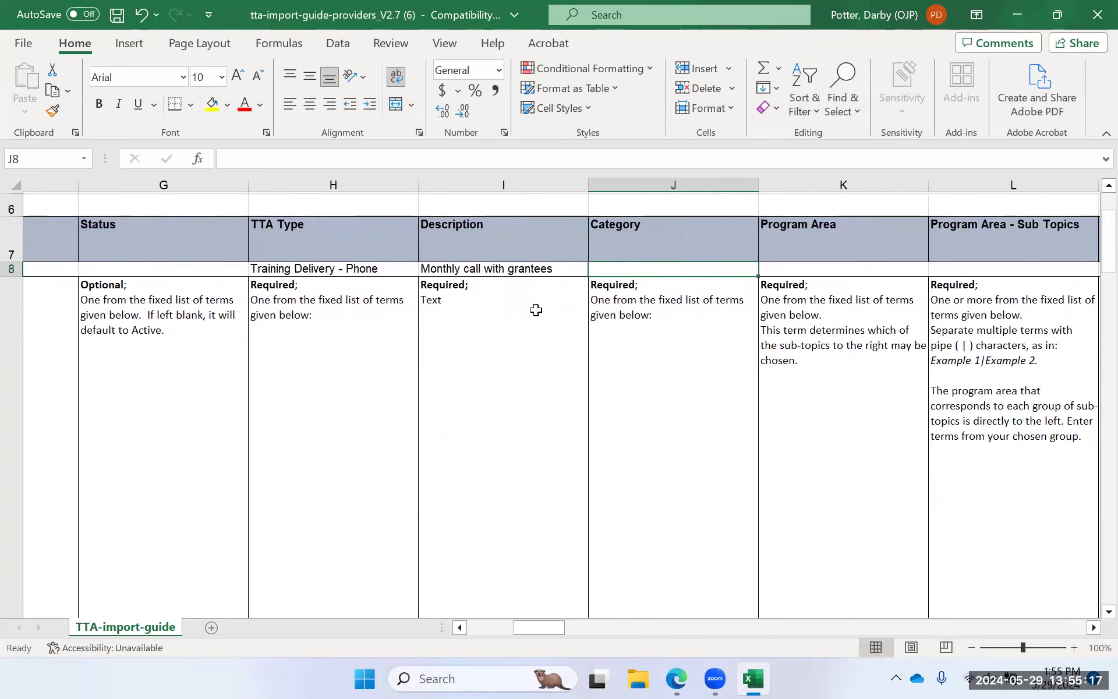
scroll(535, 310, right, 1)
scroll(534, 307, down, 2)
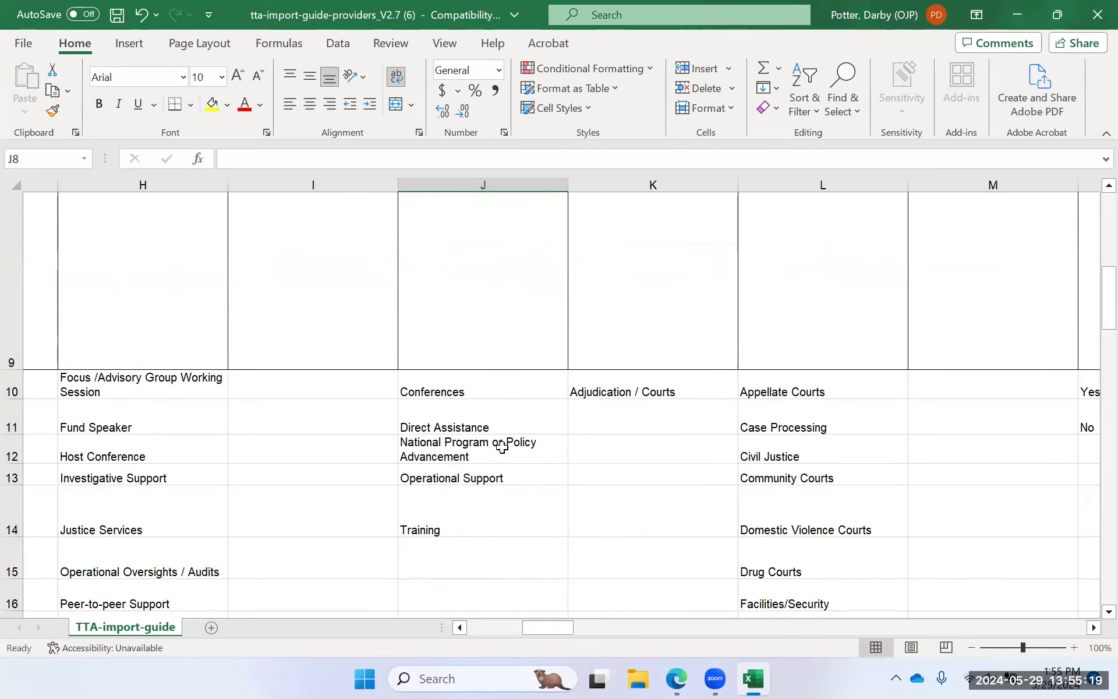
scroll(502, 446, down, 1)
click(459, 399)
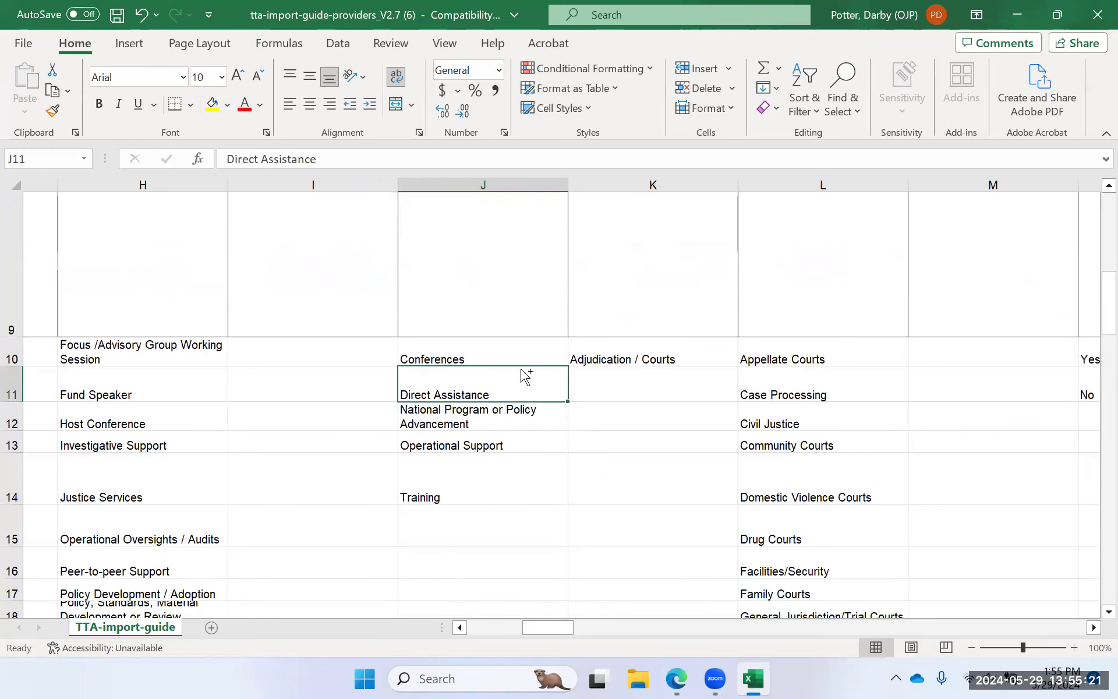
key(ctrl+c)
scroll(520, 368, up, 5)
click(450, 272)
key(ctrl+v)
key(Tab)
Copy "Corrections" from the list of allowed program areas and paste it into cell K8 under Program Area
scroll(641, 330, right, 1)
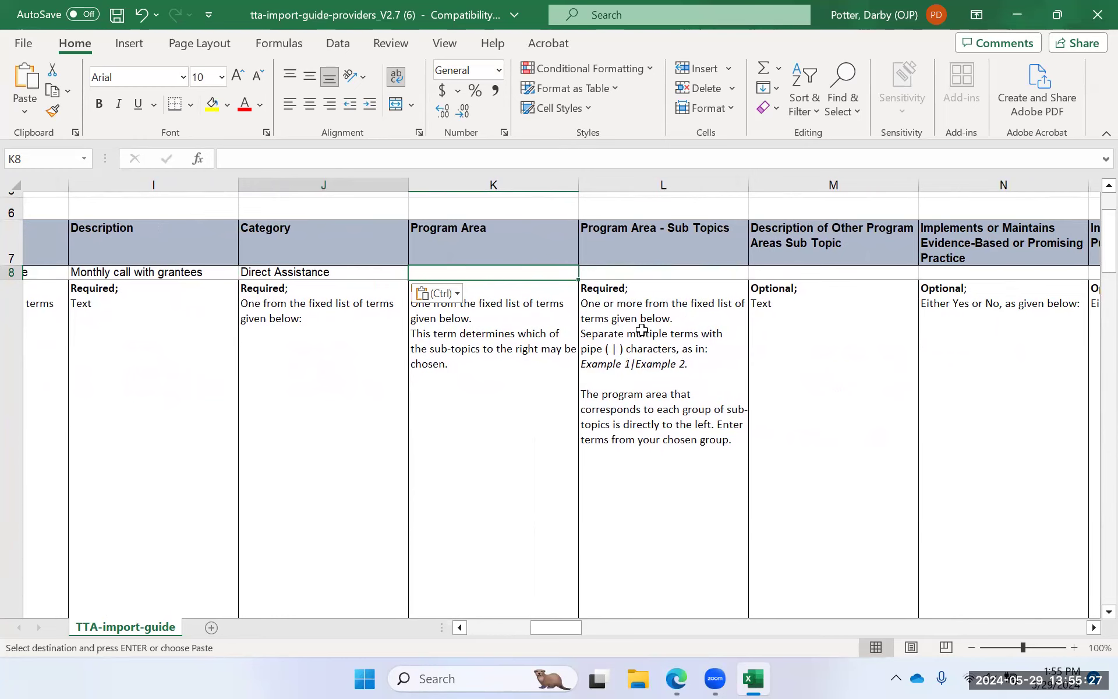
scroll(645, 463, down, 12)
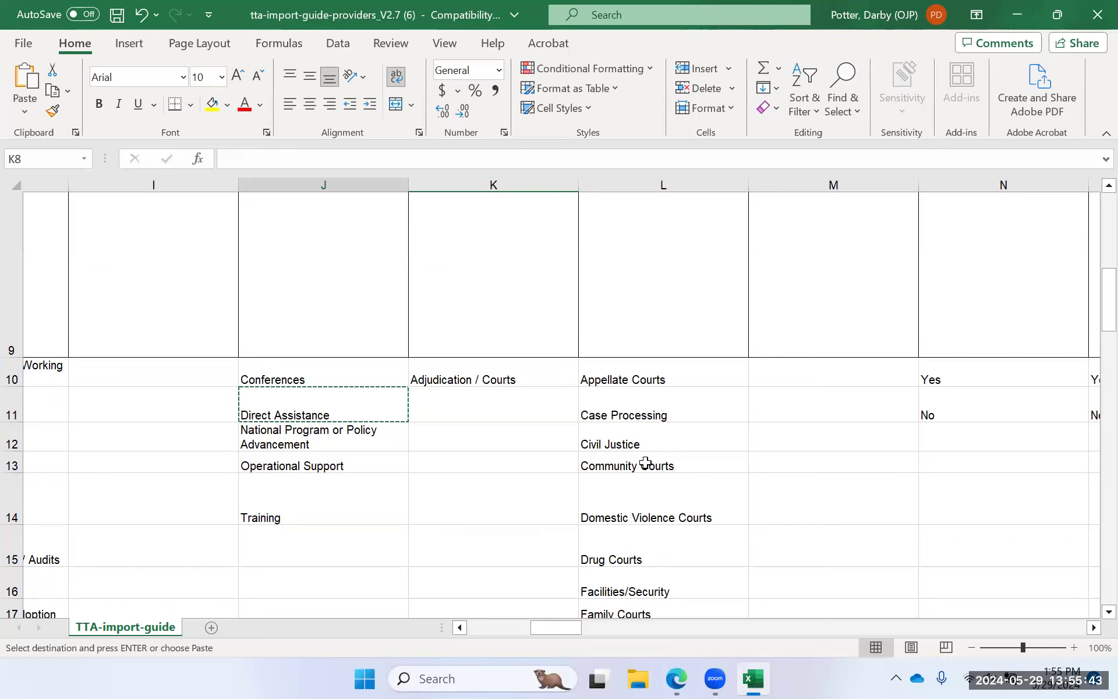
scroll(485, 447, down, 5)
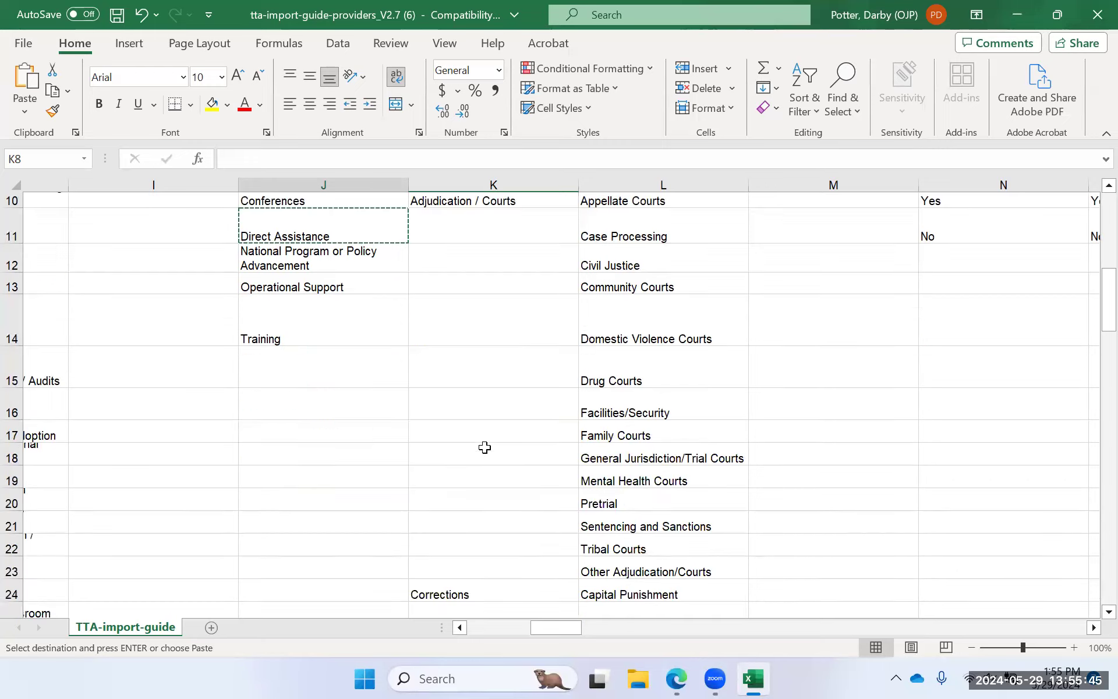
scroll(485, 447, up, 1)
click(444, 282)
key(ctrl+c)
scroll(464, 298, up, 7)
scroll(460, 350, down, 1)
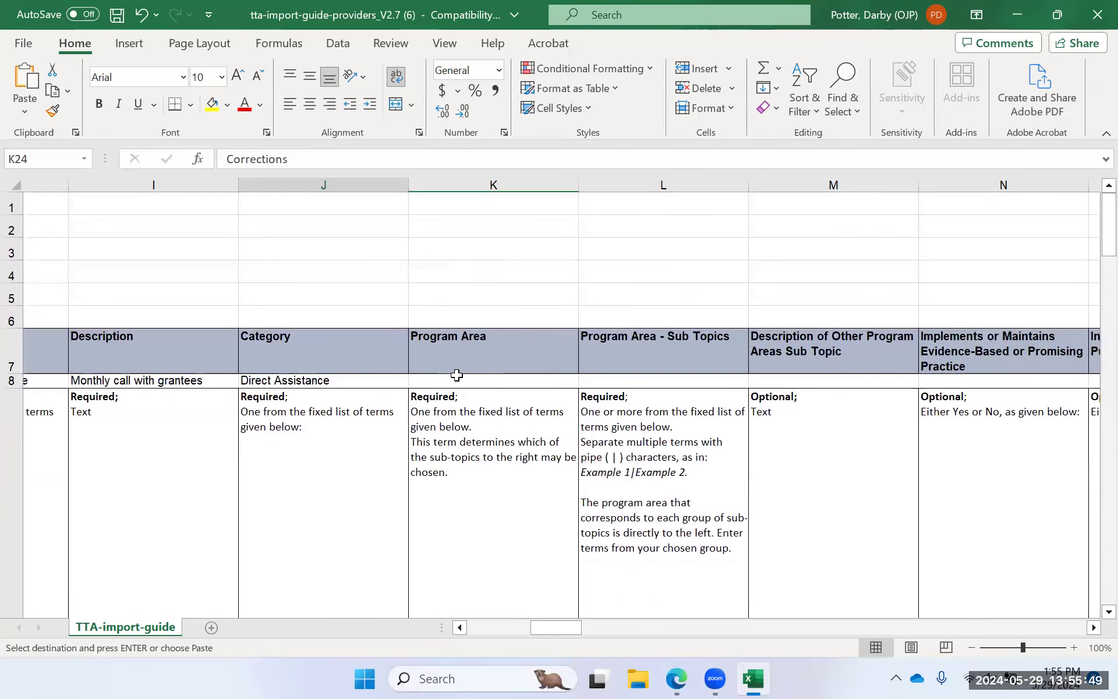
click(458, 377)
key(ctrl+v)
Copy "Families of Prisoners" from the Corrections sub-topics and paste it into cell L8 under Program Area - Sub Topics
scroll(654, 367, down, 1)
scroll(653, 367, down, 7)
scroll(655, 368, up, 1)
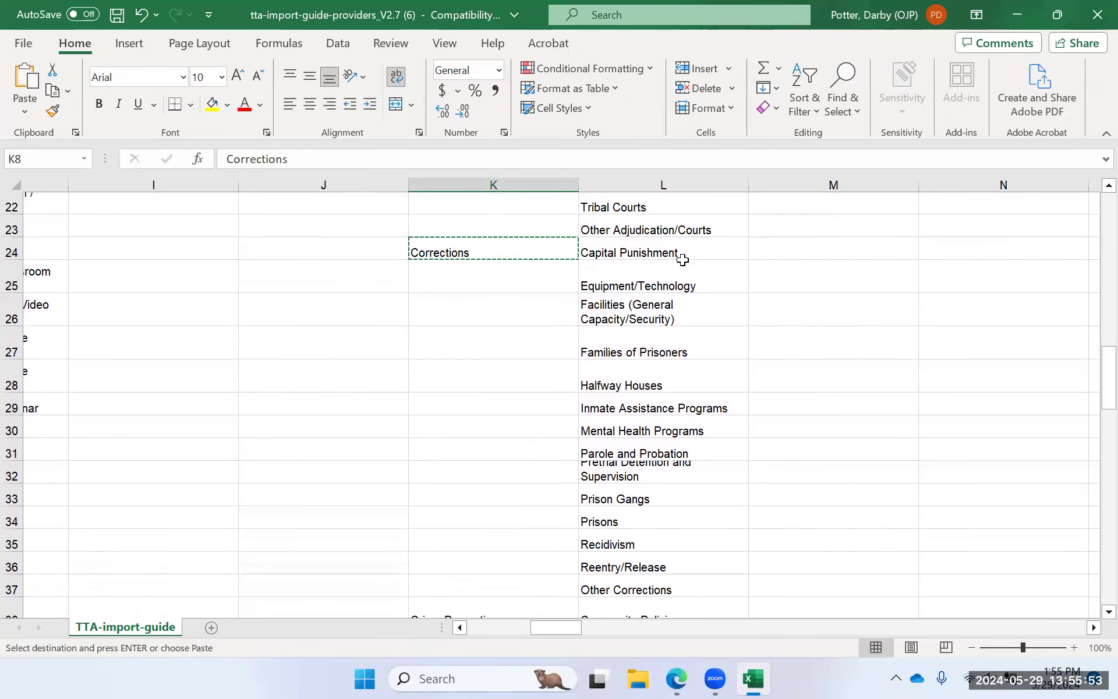
click(619, 350)
scroll(721, 332, up, 6)
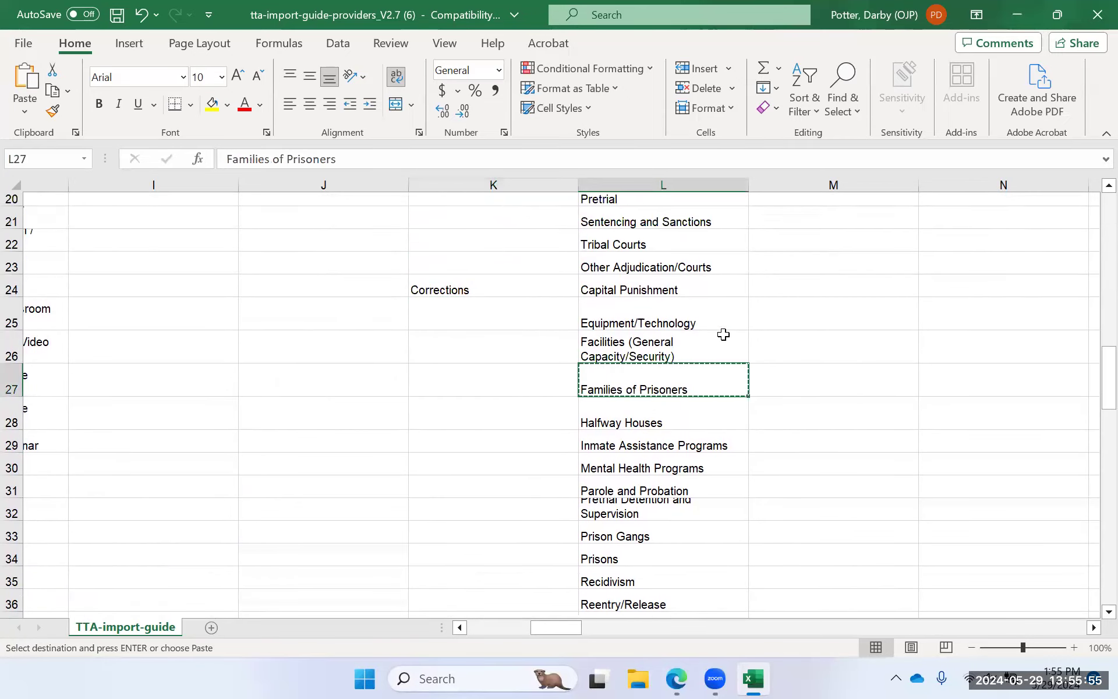
click(604, 292)
key(ctrl+v)
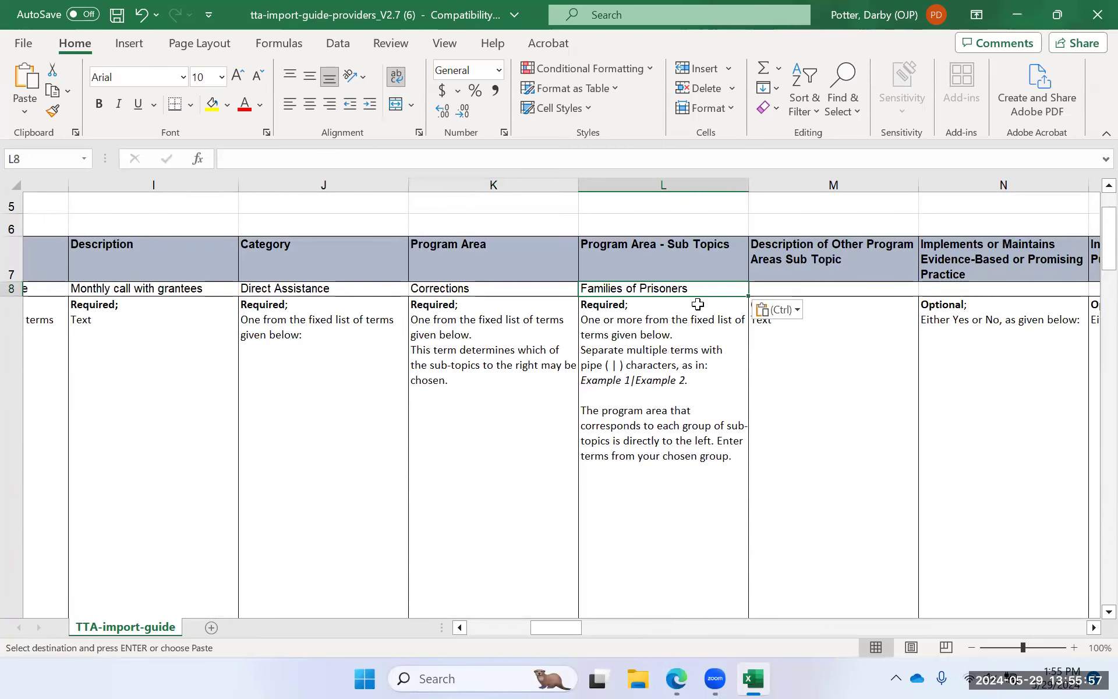
Copy the "$0 - $2,500" range from the allowed cost terms and paste it into cell U8 under TTA Estimated Costs
scroll(571, 334, right, 2)
scroll(571, 334, right, 1)
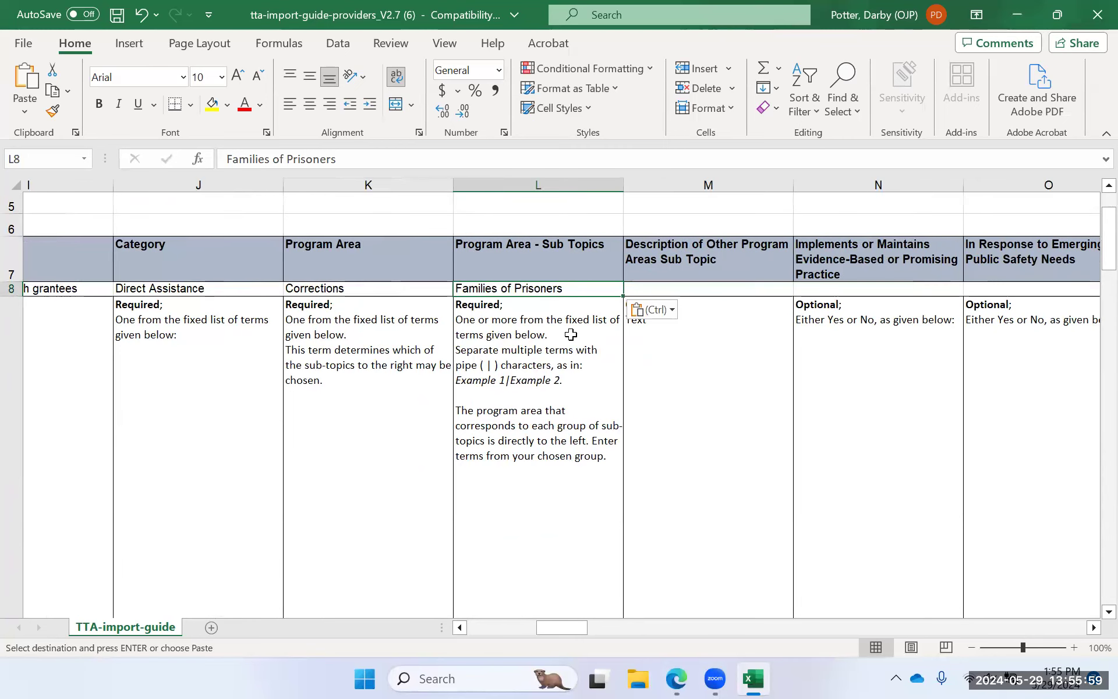
scroll(691, 357, right, 8)
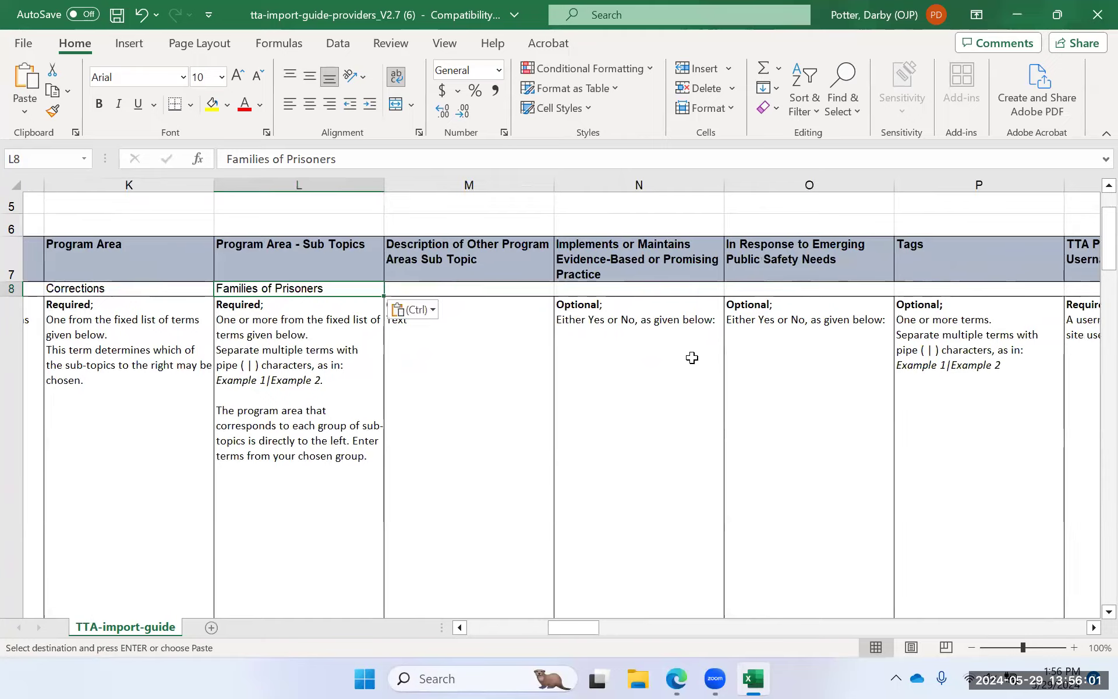
scroll(691, 357, right, 15)
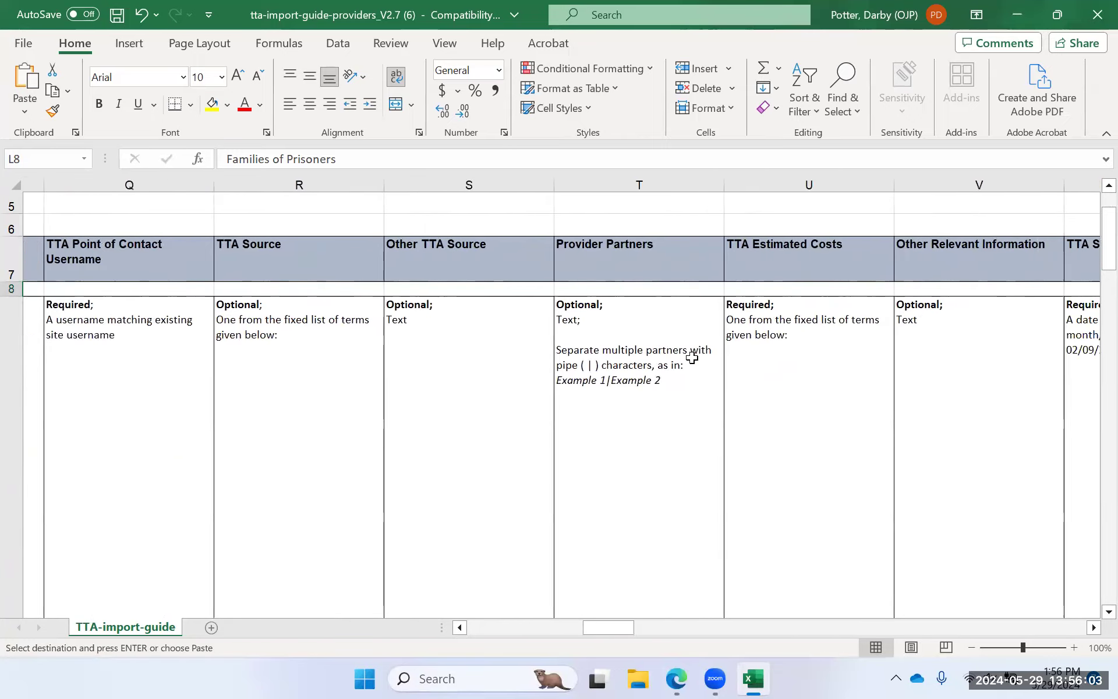
click(724, 284)
scroll(810, 362, right, 6)
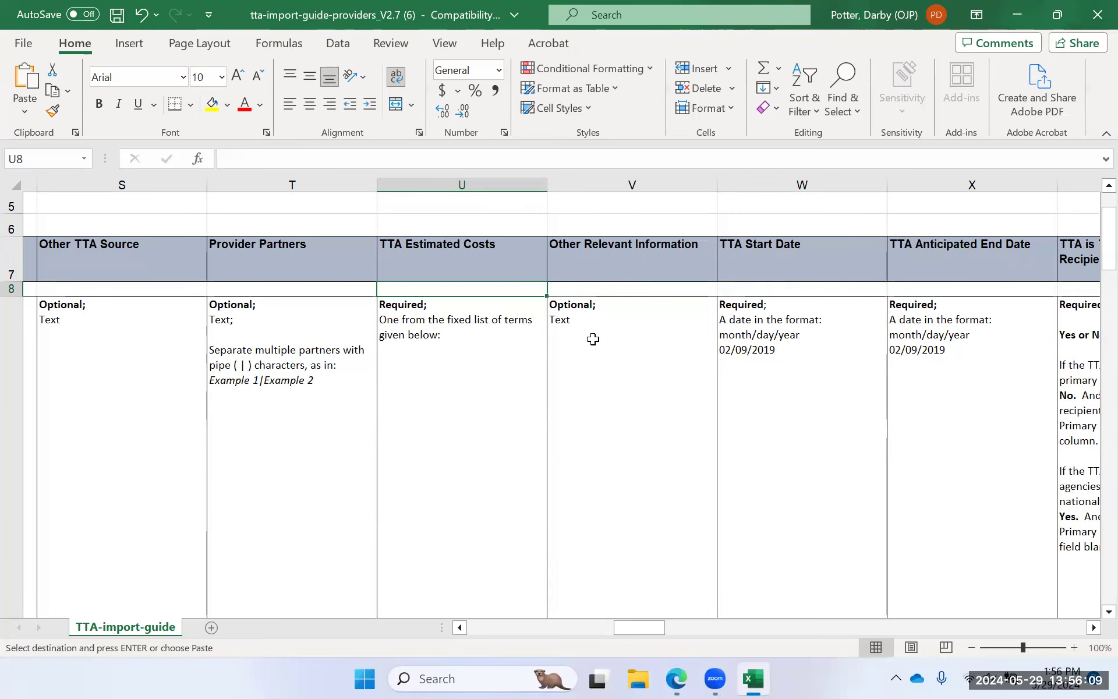
scroll(593, 339, down, 5)
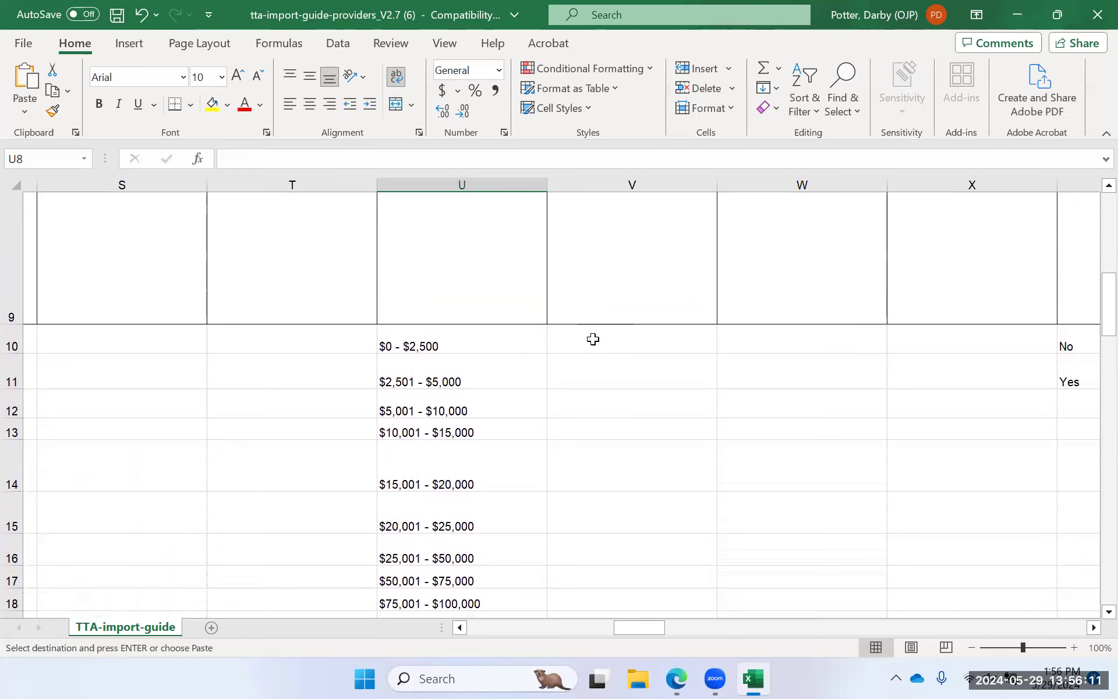
click(430, 344)
scroll(542, 314, up, 5)
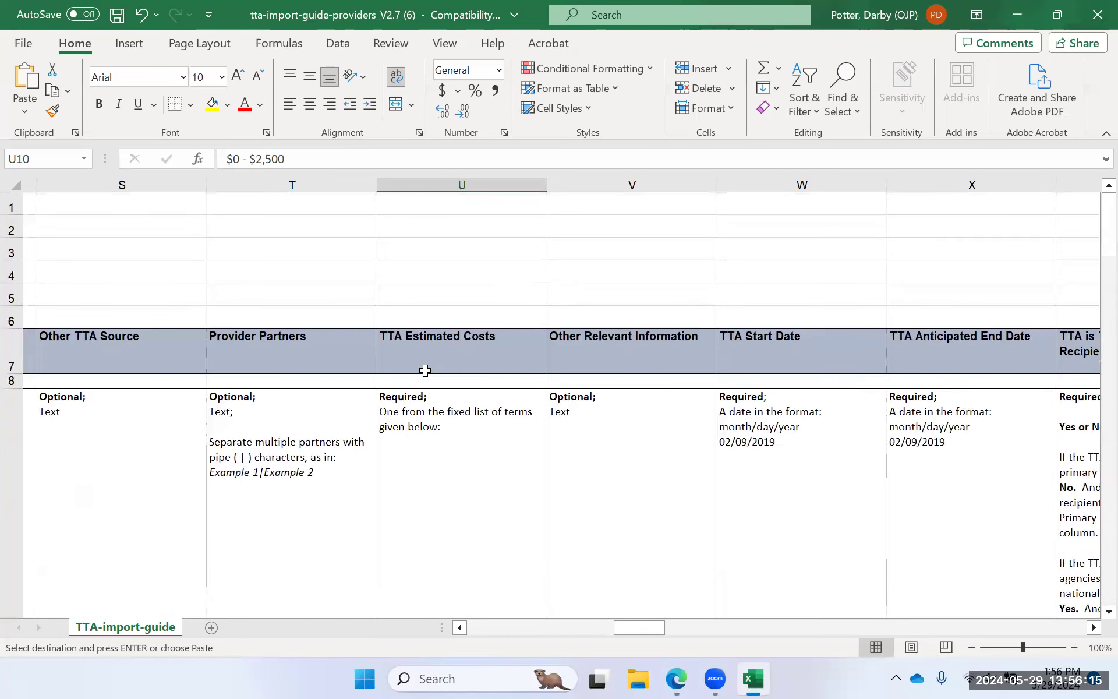
click(425, 380)
key(ctrl+v)
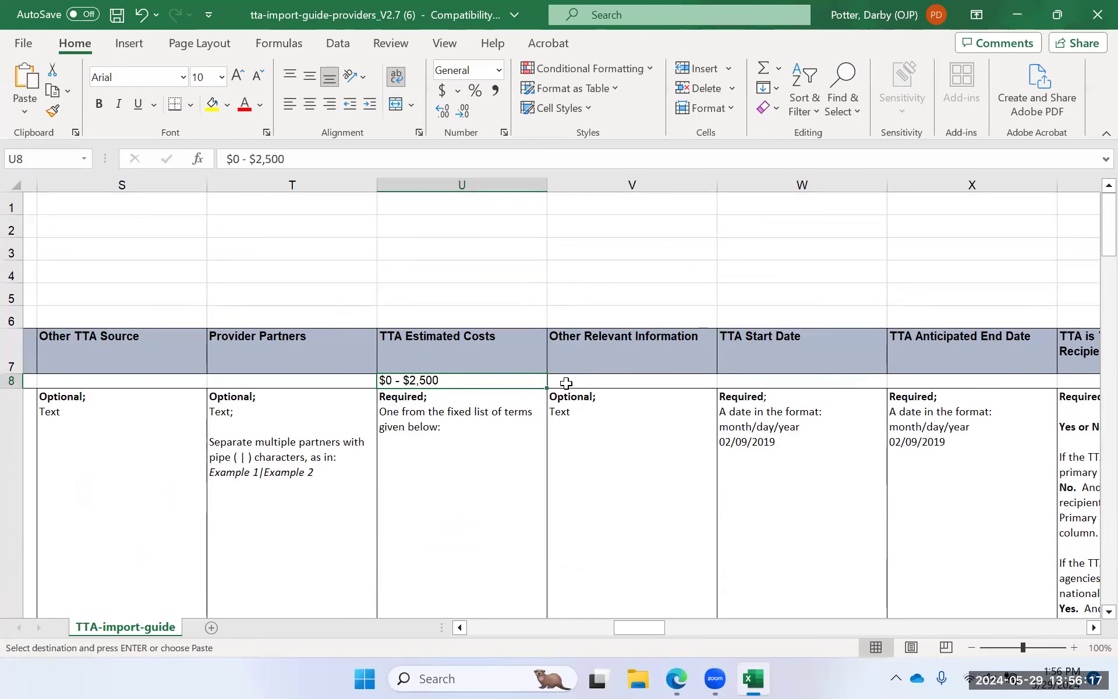
In row 8, enter 5/30/24 as the TTA Start Date and 5/31/2024 as the TTA Anticipated End Date
scroll(564, 382, right, 2)
click(477, 378)
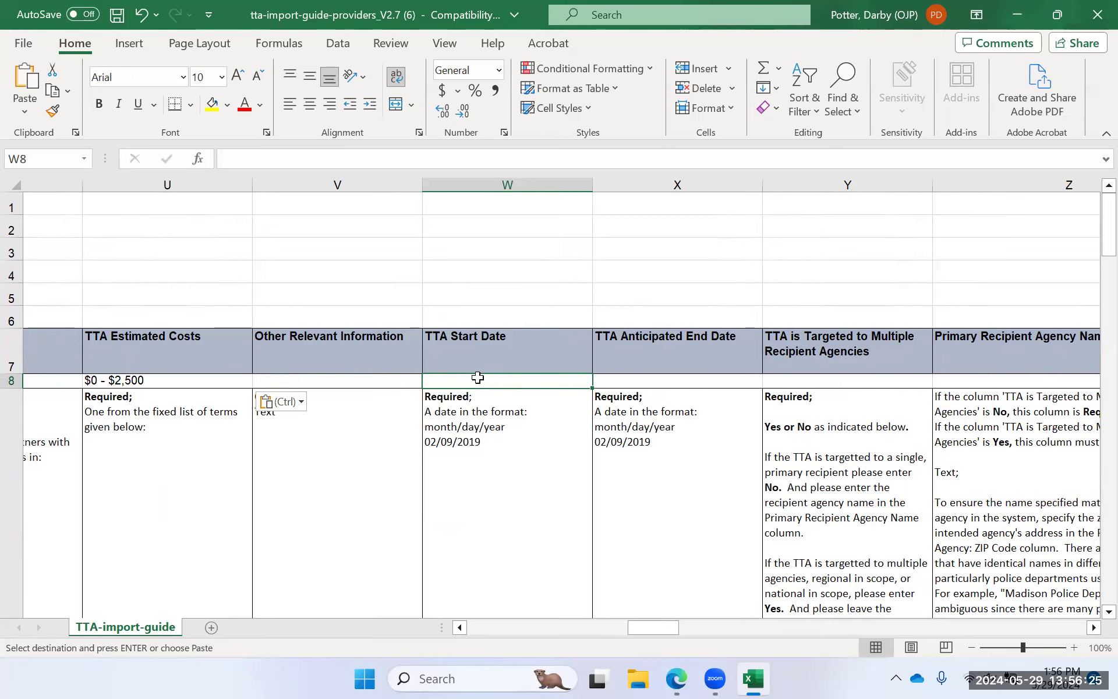
text(5/30/24)
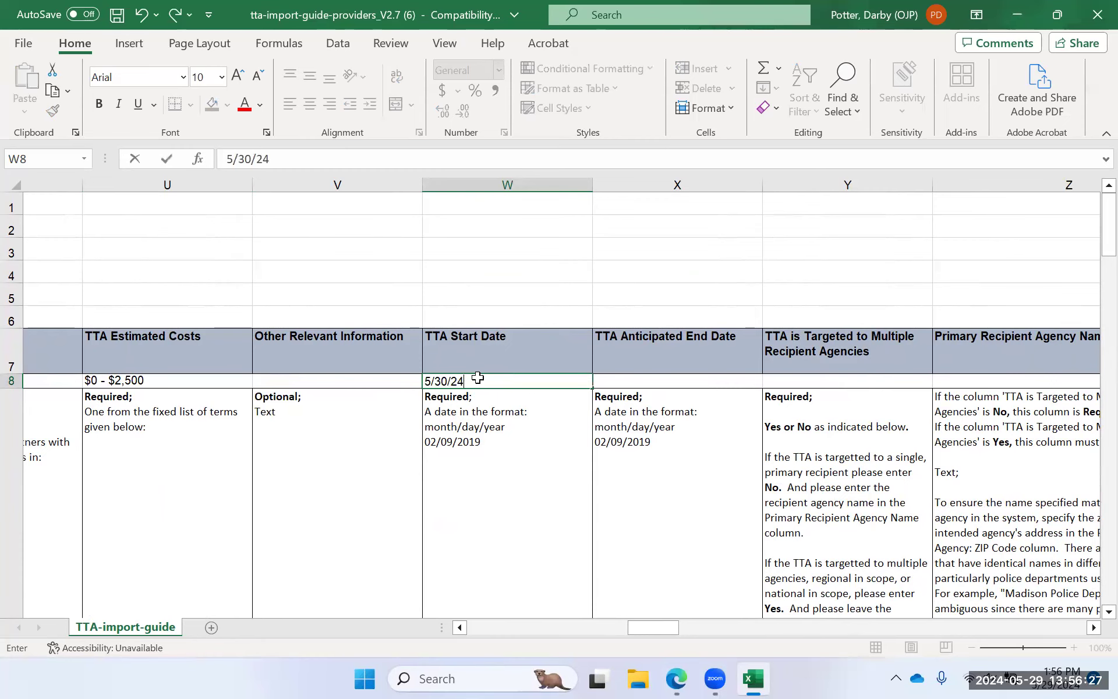
key(Tab)
text(5/31/2024)
key(Tab)
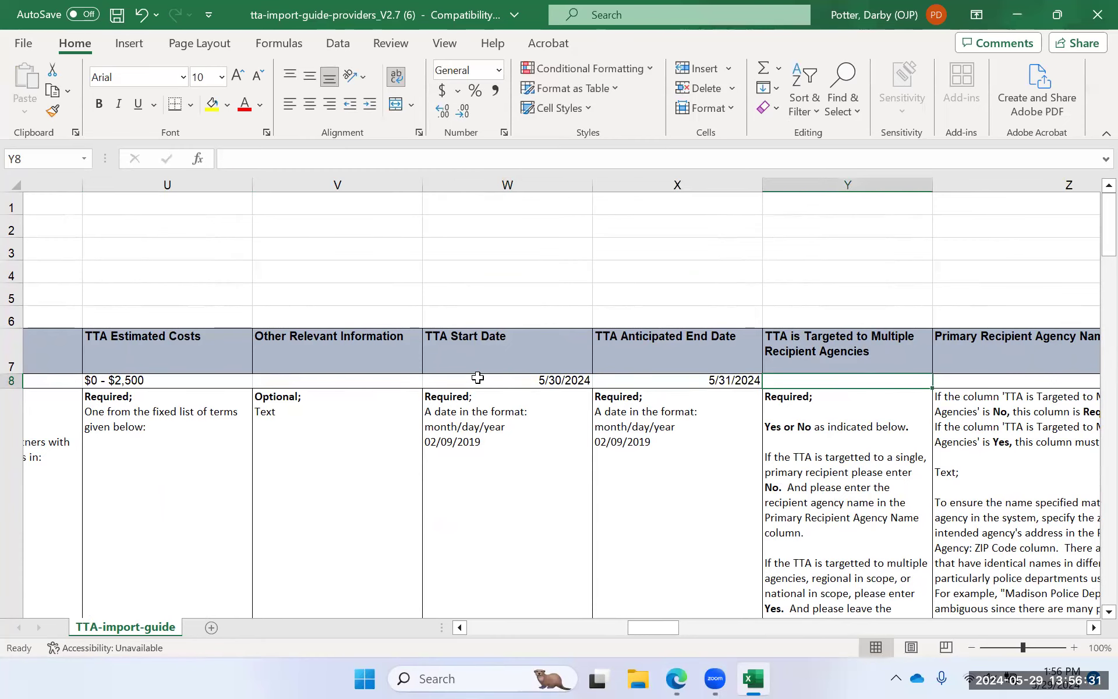
Enter "Yes" in cell Y8 under TTA is Targeted to Multiple Recipient Agencies
scroll(477, 377, right, 2)
scroll(477, 377, right, 3)
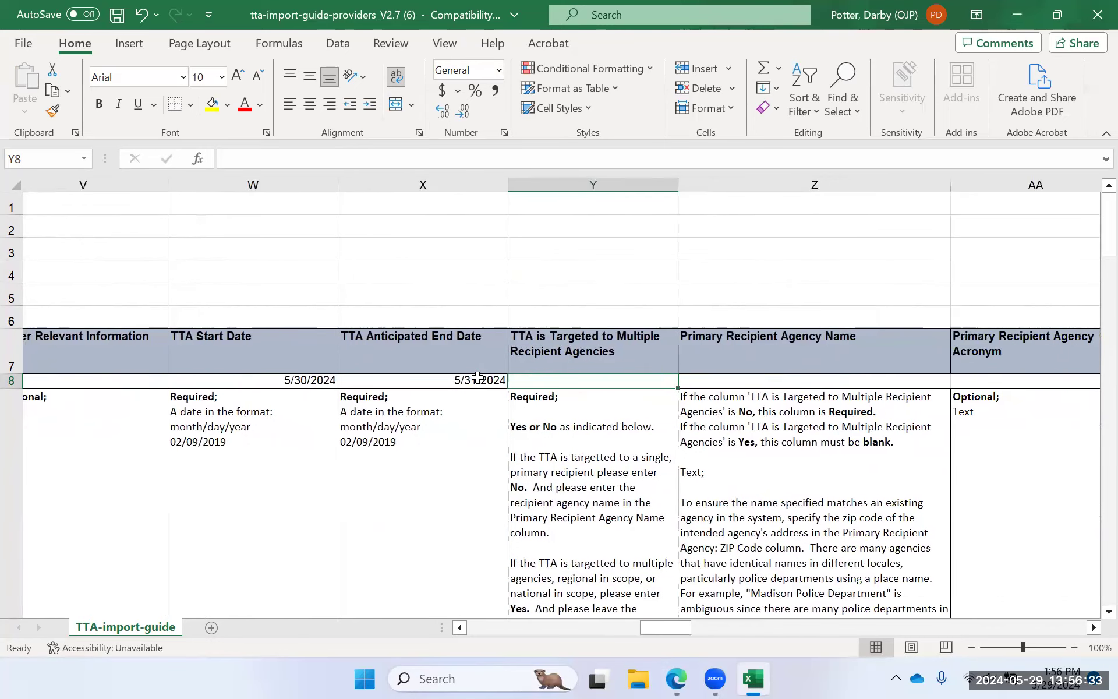
scroll(478, 377, down, 2)
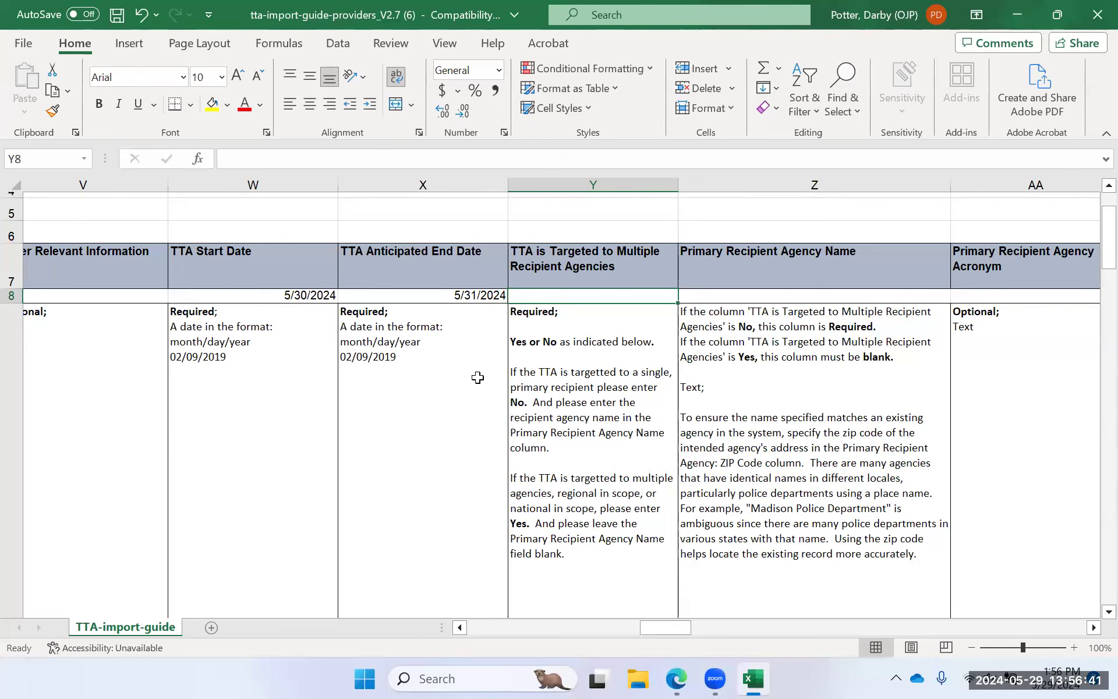
text(Yes)
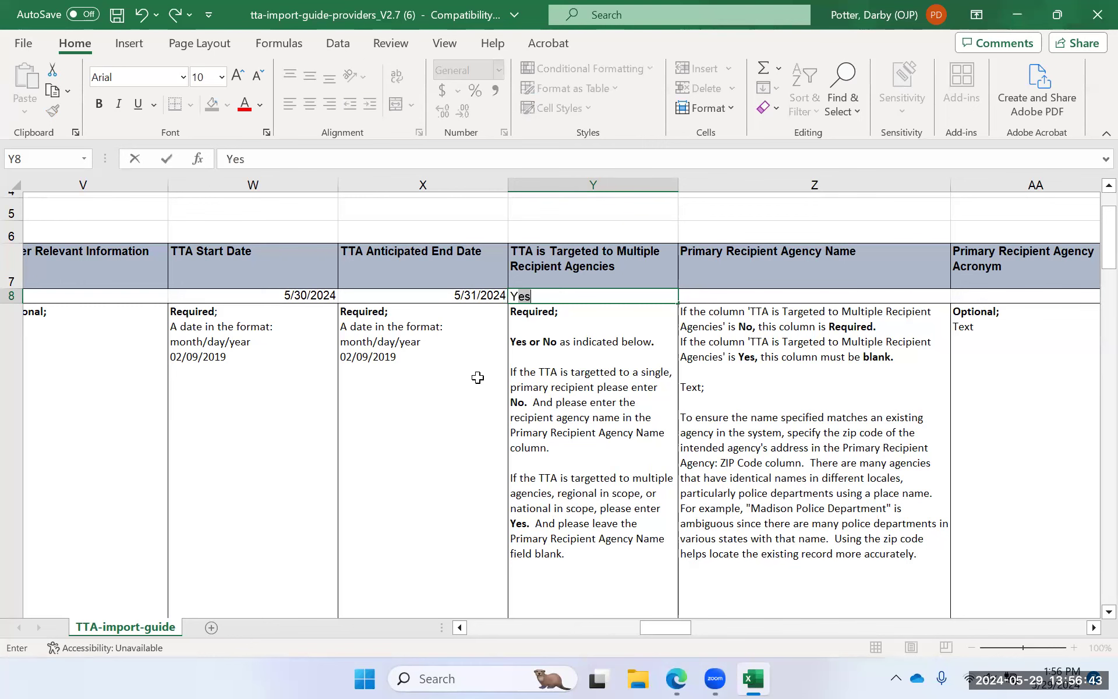
key(Tab)
In row 8, enter "N/A" under TTA Event: Street Address and TTA Event: City, leaving Street Address Line 2 blank
scroll(477, 377, right, 2)
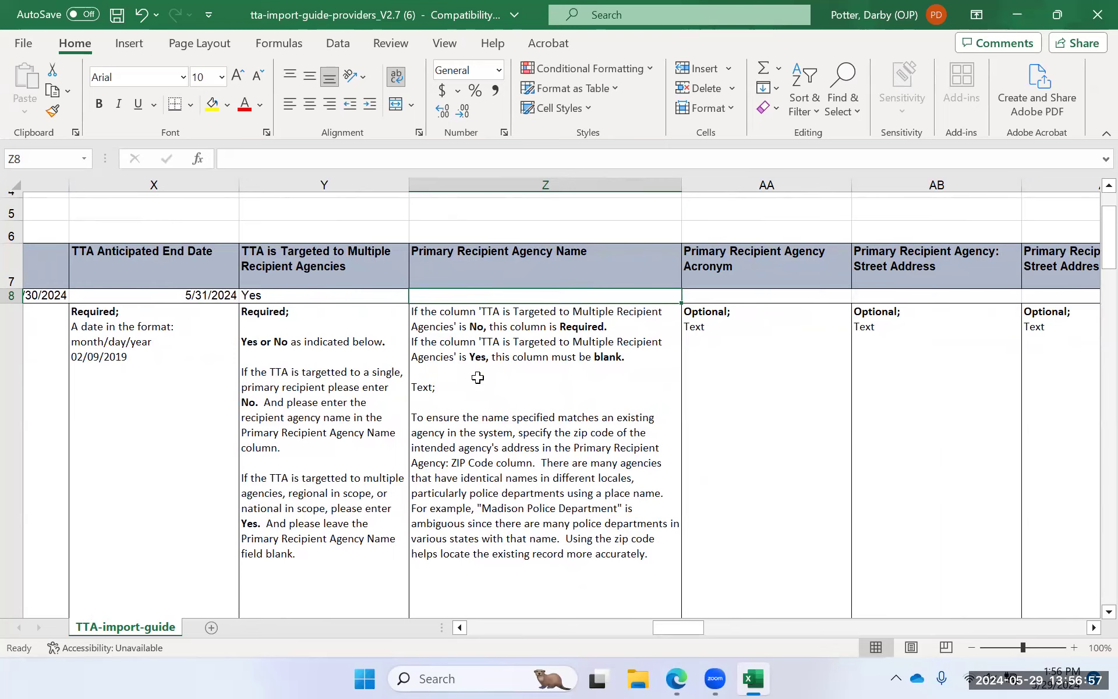
key(Right)
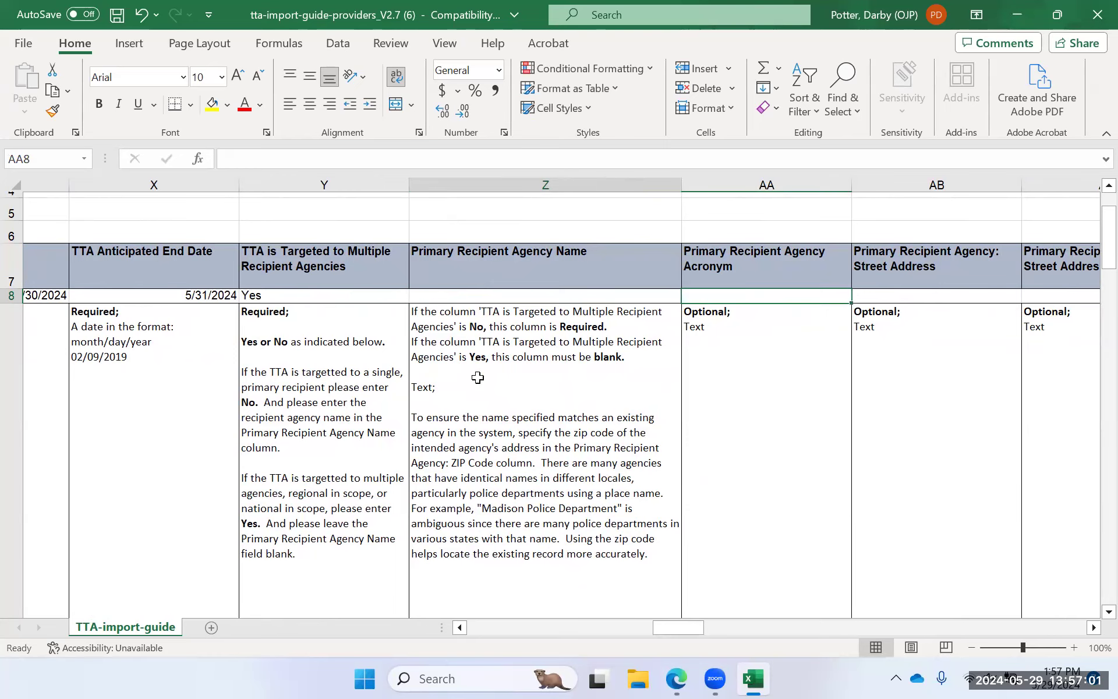
scroll(777, 311, right, 3)
scroll(778, 311, right, 6)
scroll(778, 311, right, 4)
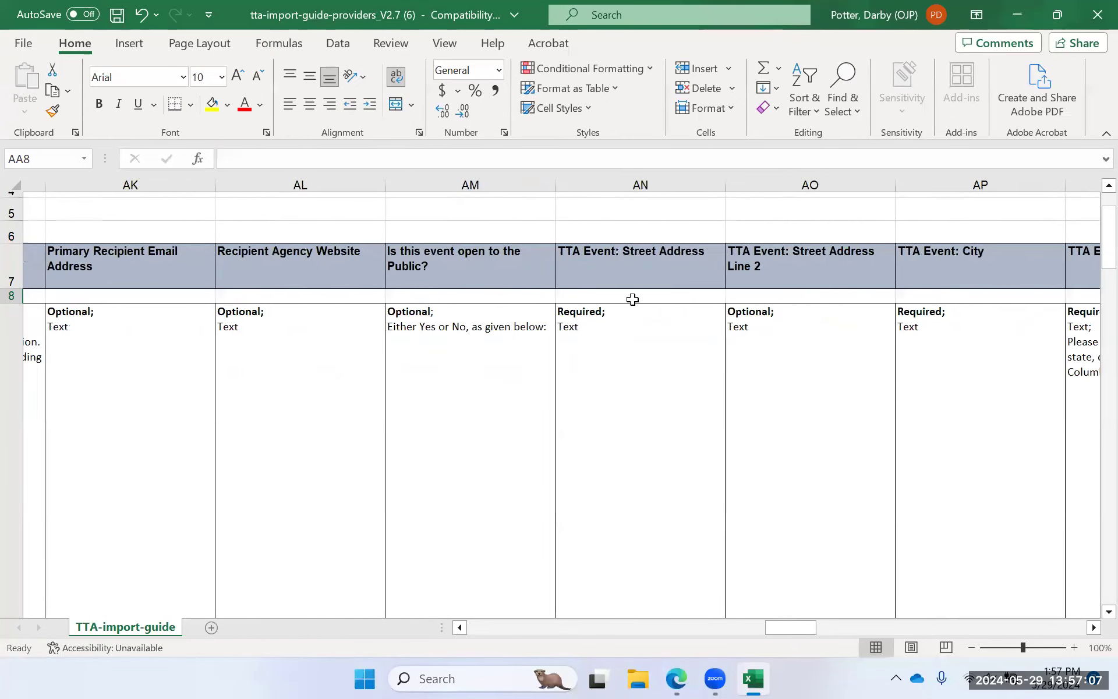
click(633, 298)
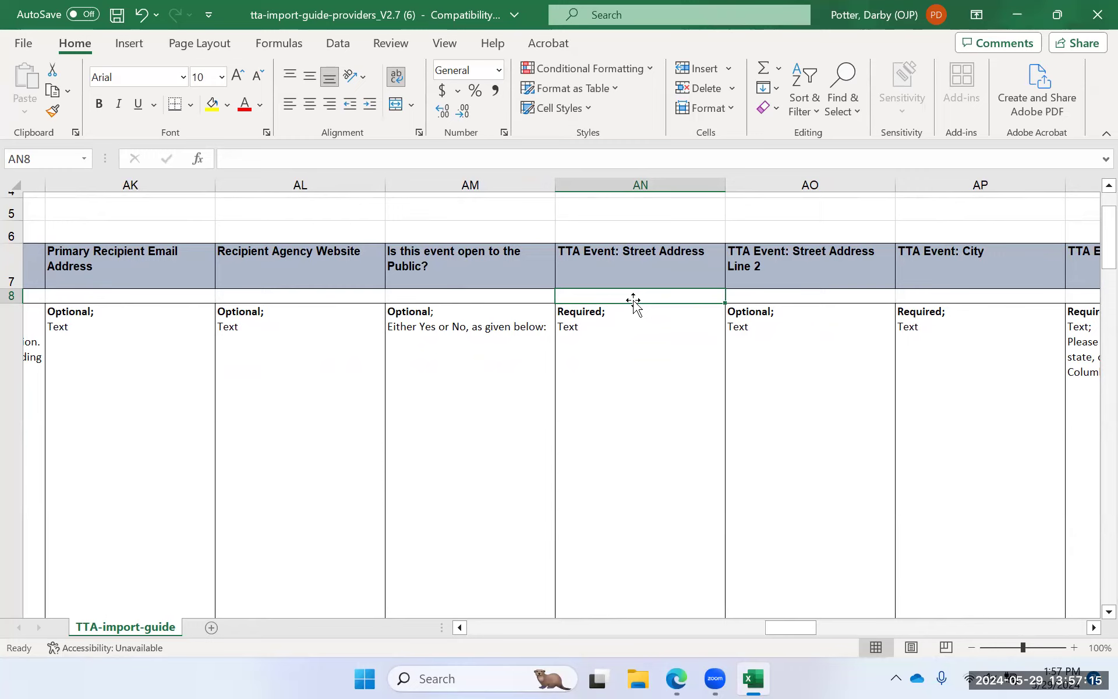
text(N/A)
key(Tab)
key(Tab)
text(N/A)
key(Tab)
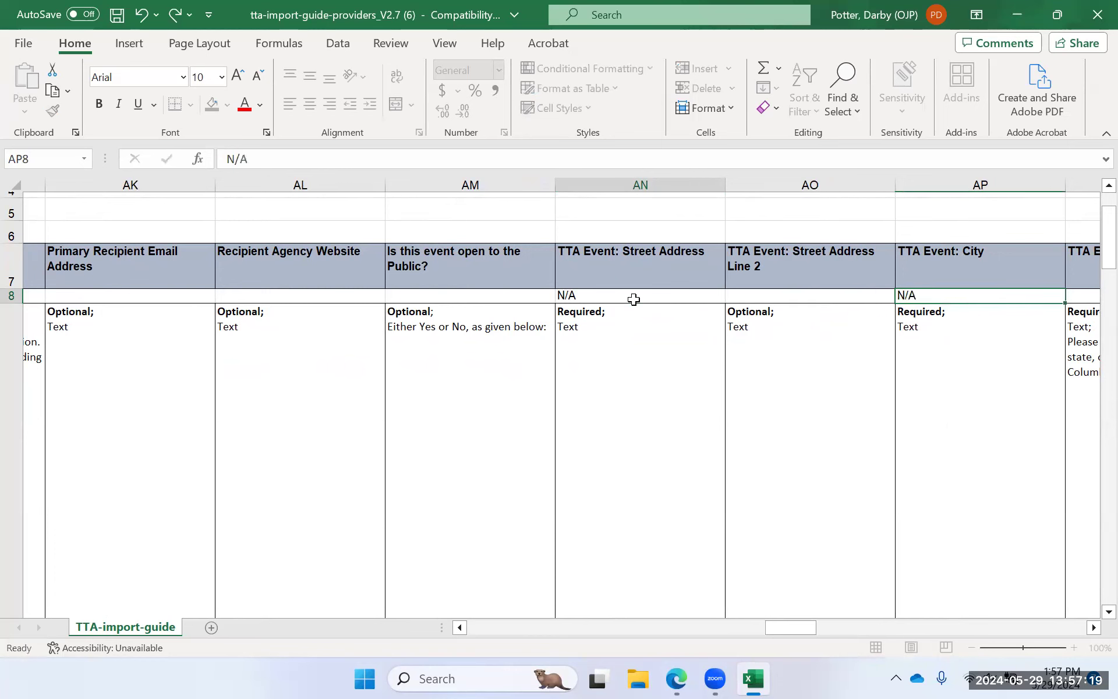
Enter "N/A" in row 8 for the TTA Event State, ZIP Code and Country
text(N/A)
key(Tab)
text(N/A)
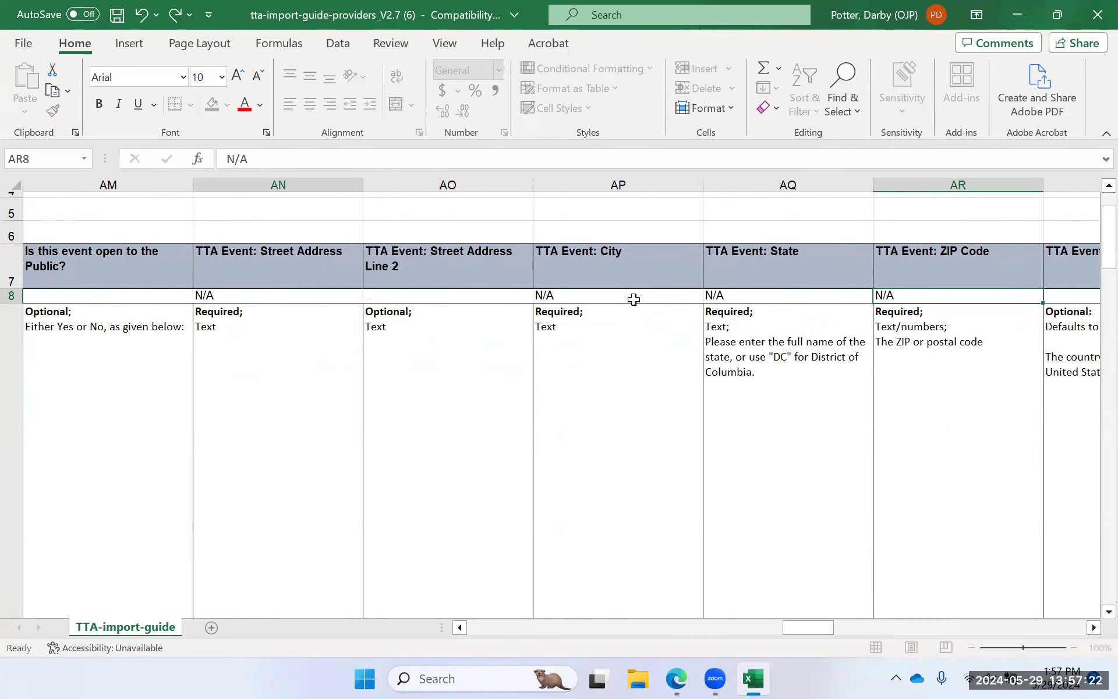
key(Tab)
text(N/A)
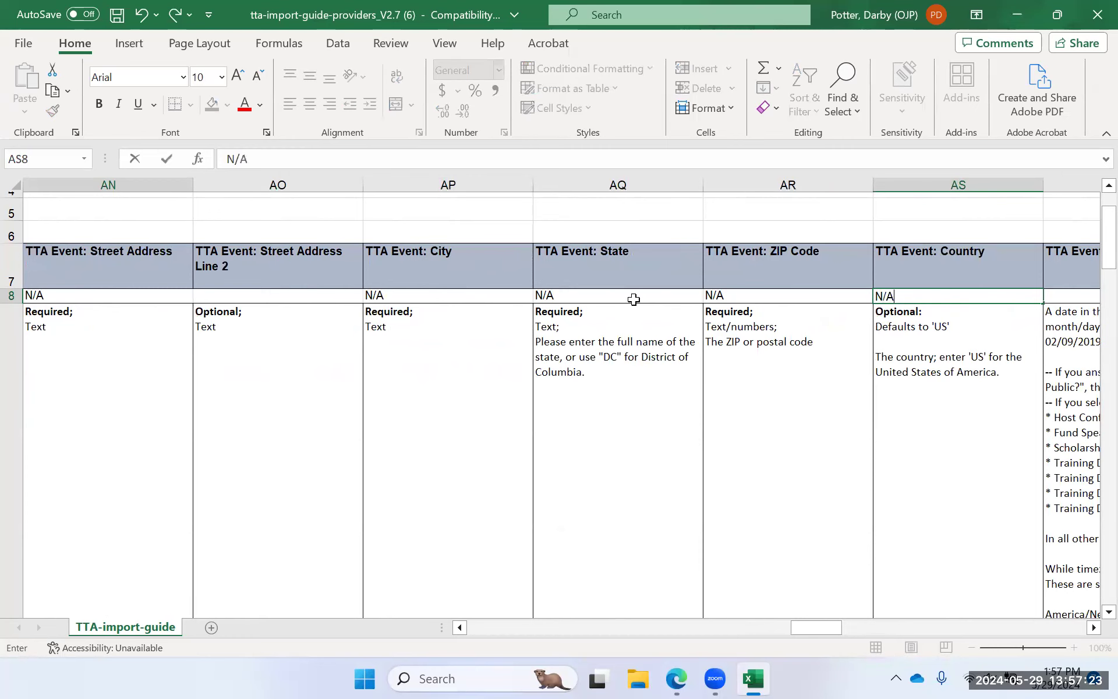
key(Tab)
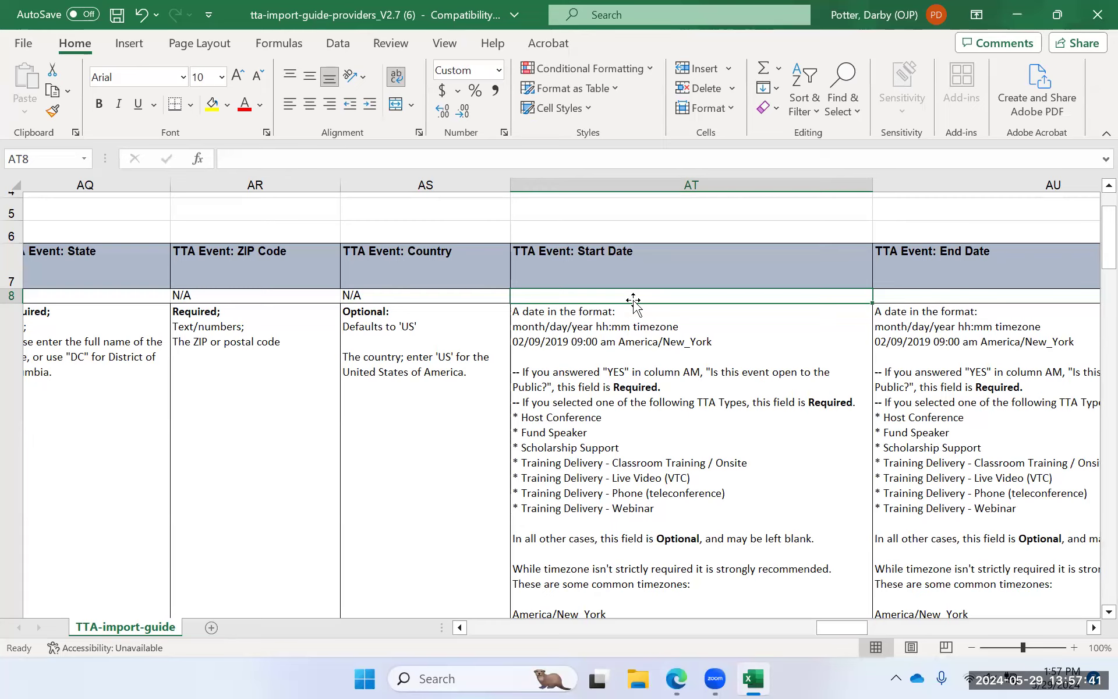
In row 8, enter 5/30/24 9:00 as the TTA Event Start Date and 5/31/2024 5:00 as the TTA Event End Date
scroll(633, 299, down, 1)
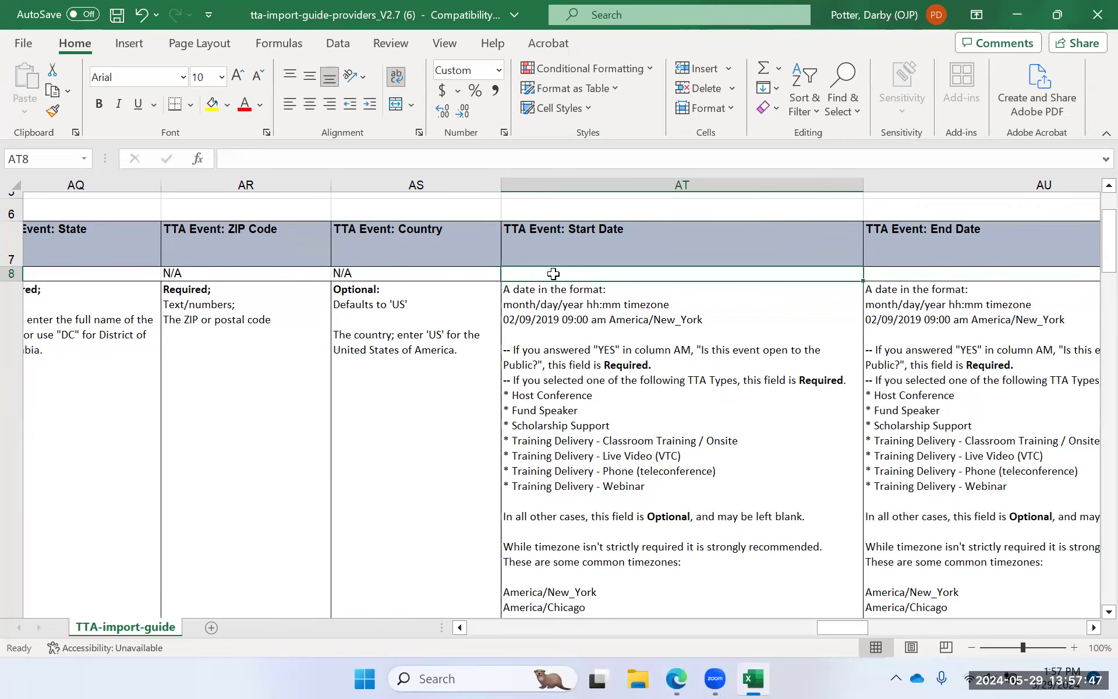
text(5/30/24)
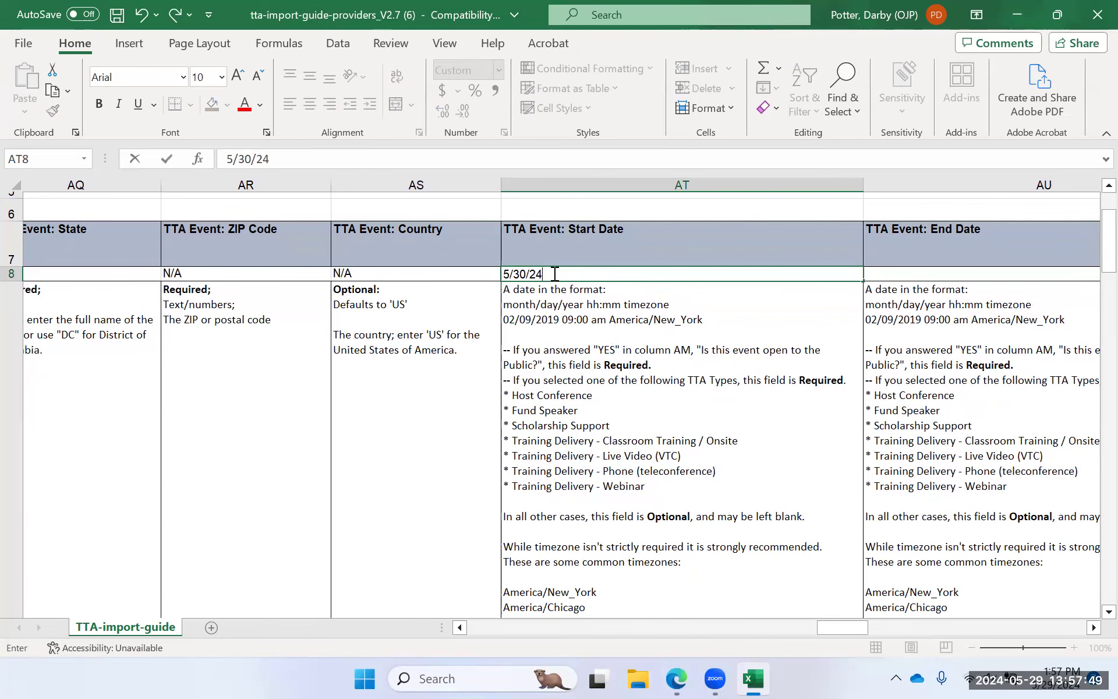
text( (9:00)
key(Tab)
text(5/31/)
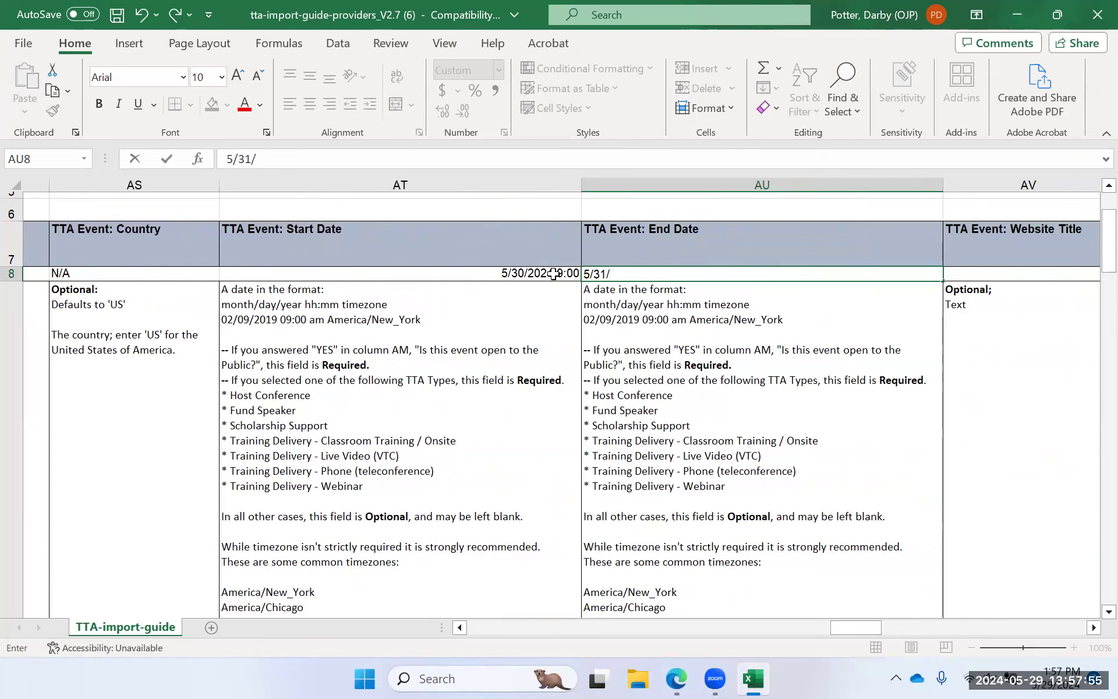
text(2024 5:00)
key(Tab)
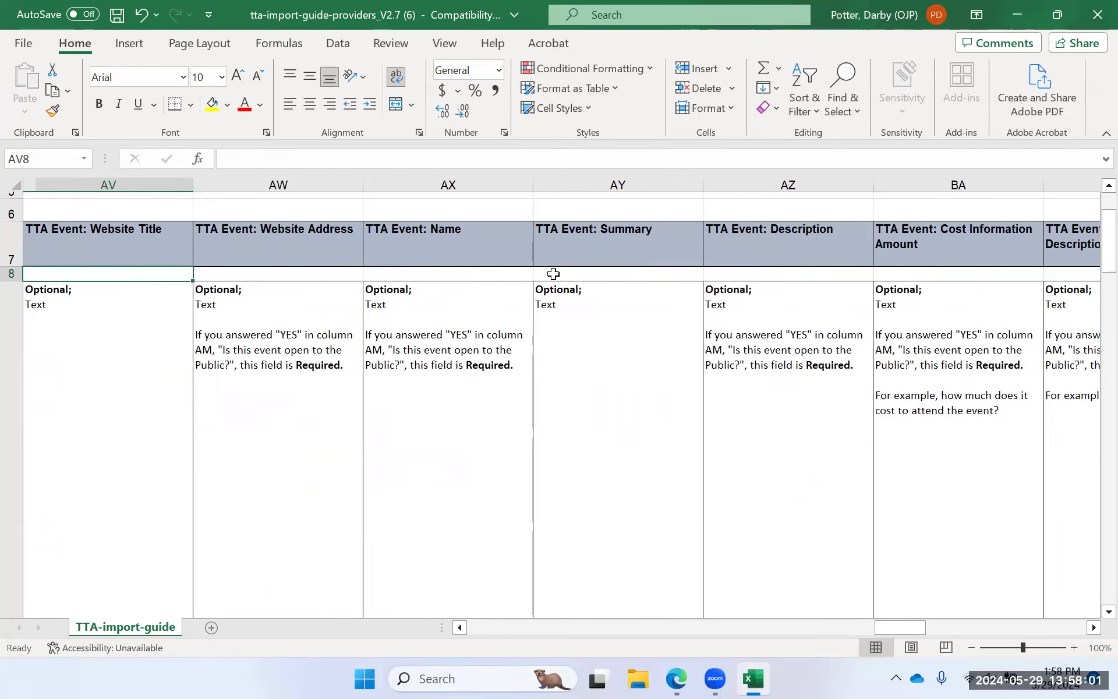
Copy "Federal Government" from the allowed agency terms and paste it into cell BI8 under Target: Type of Agency
scroll(553, 274, right, 10)
scroll(528, 278, right, 6)
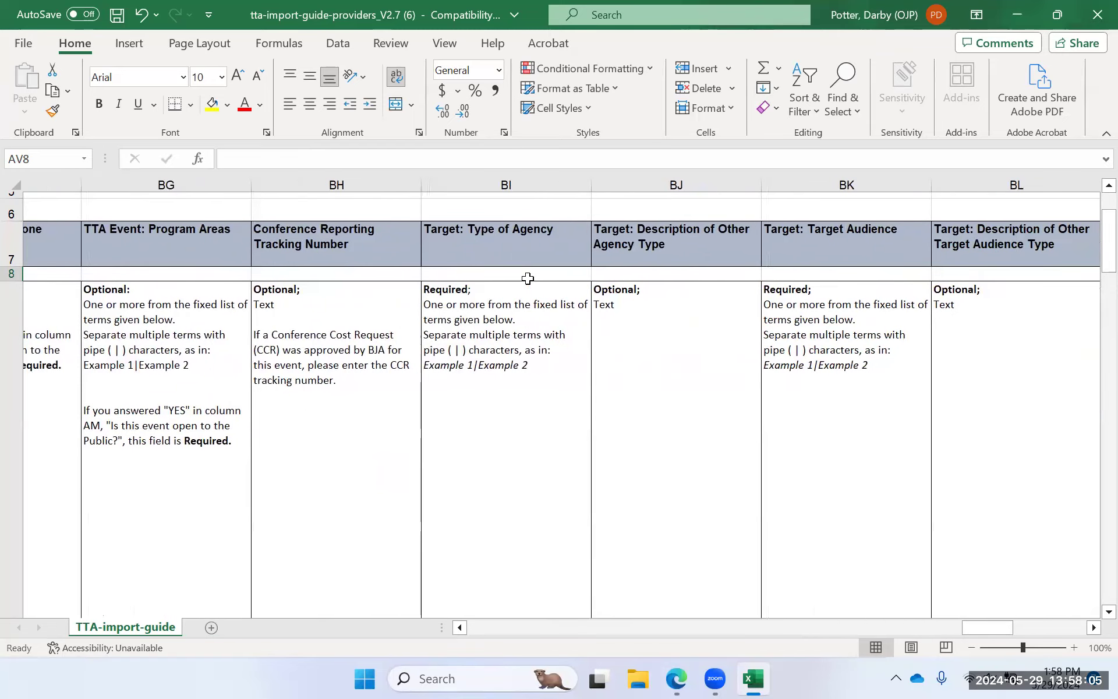
click(488, 273)
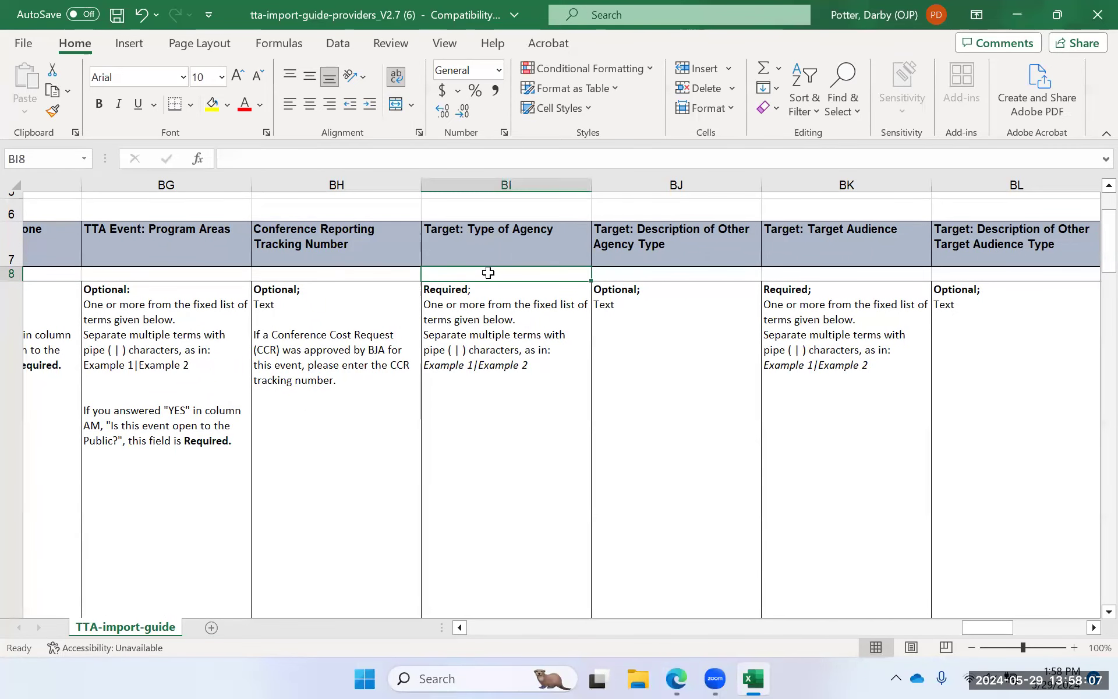
scroll(487, 273, down, 5)
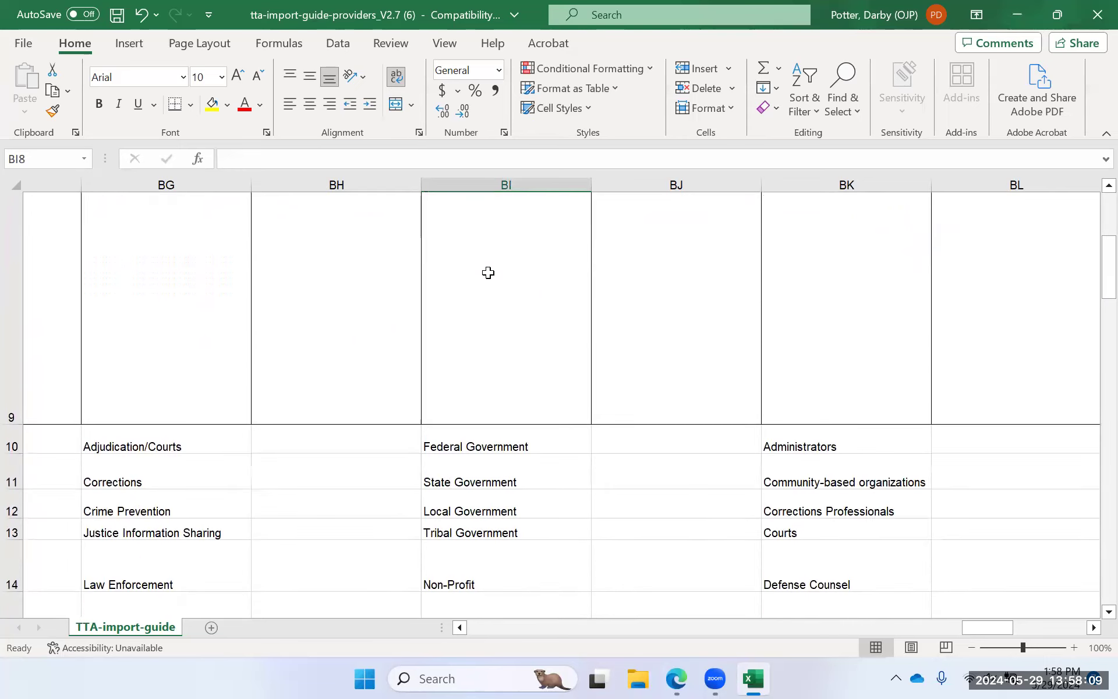
click(516, 357)
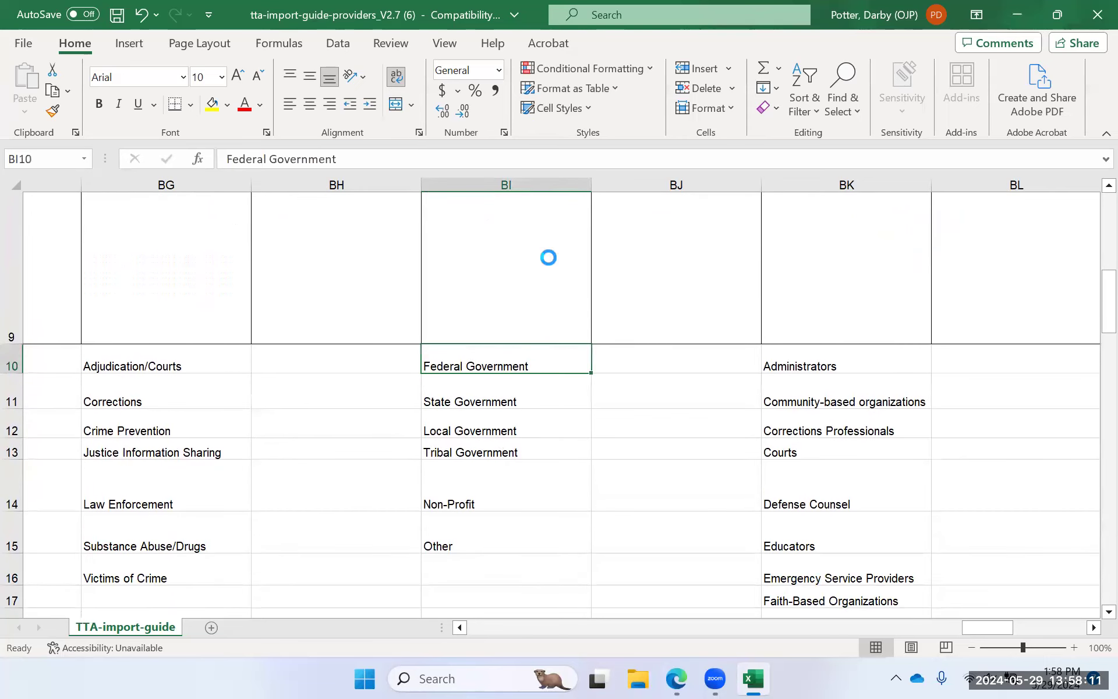
key(ctrl+c)
scroll(492, 287, up, 3)
scroll(493, 287, up, 3)
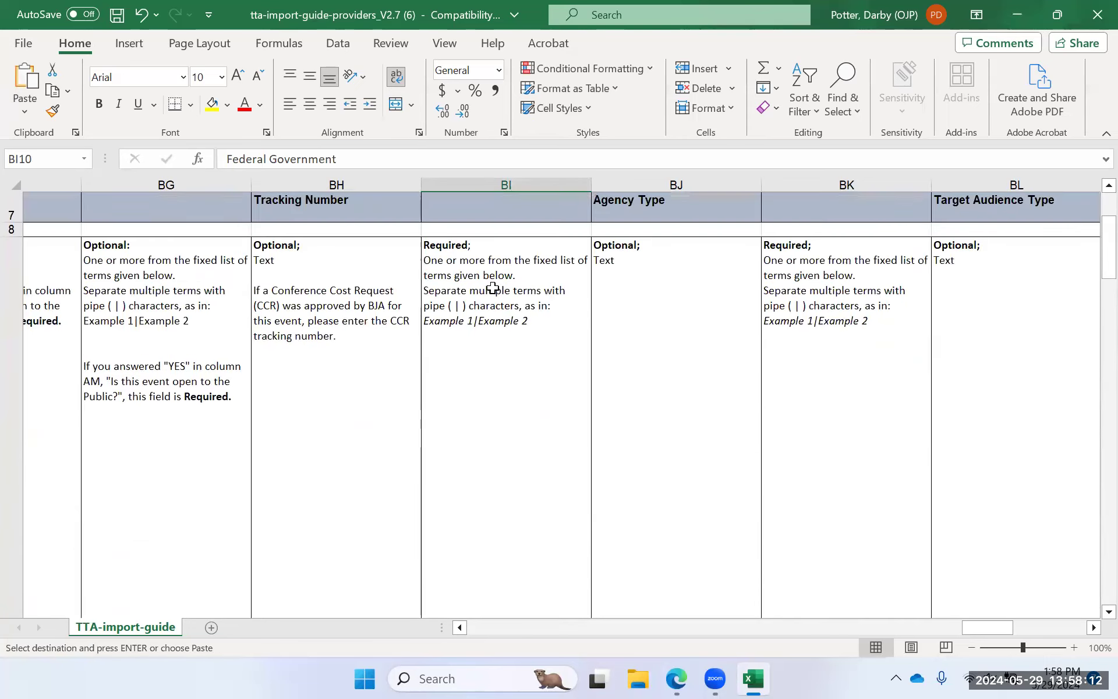
click(457, 232)
key(ctrl+v)
Copy "Defense Counsel" from the allowed audience terms and paste it into cell BK8 under Target: Target Audience
scroll(722, 327, right, 3)
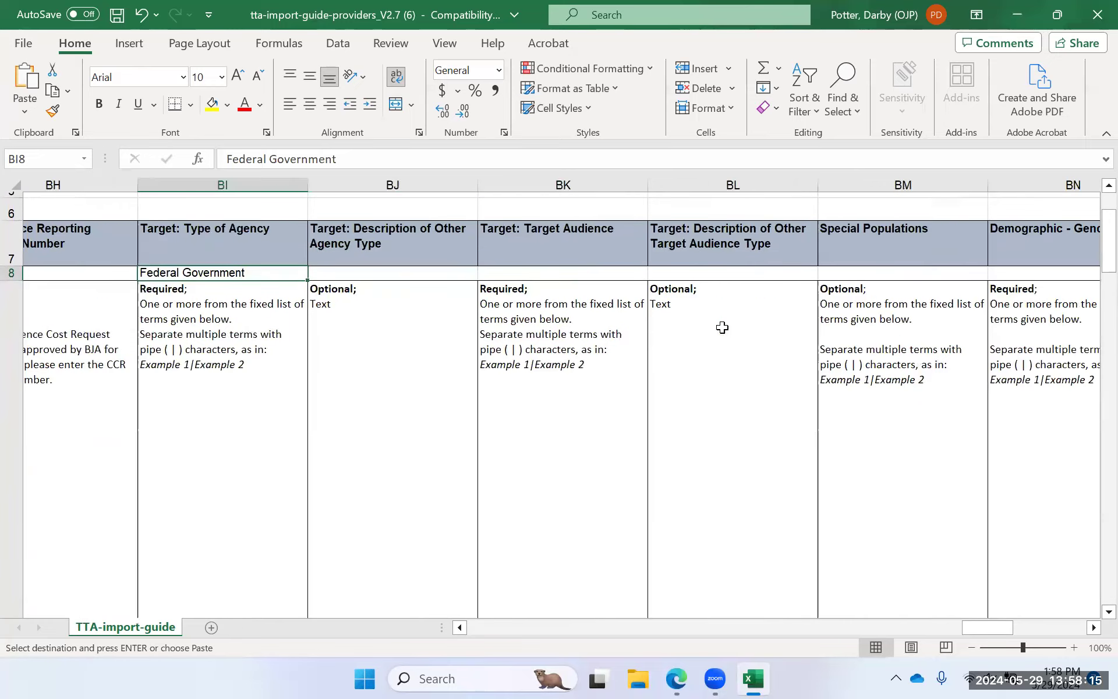
scroll(633, 278, down, 3)
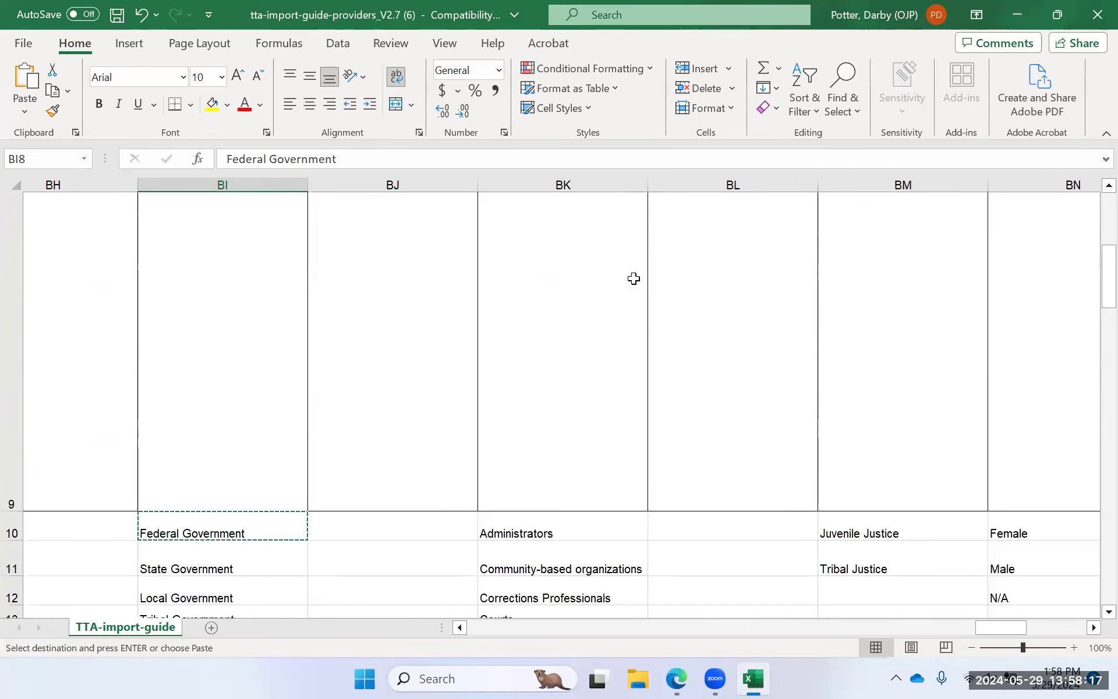
scroll(542, 535, down, 1)
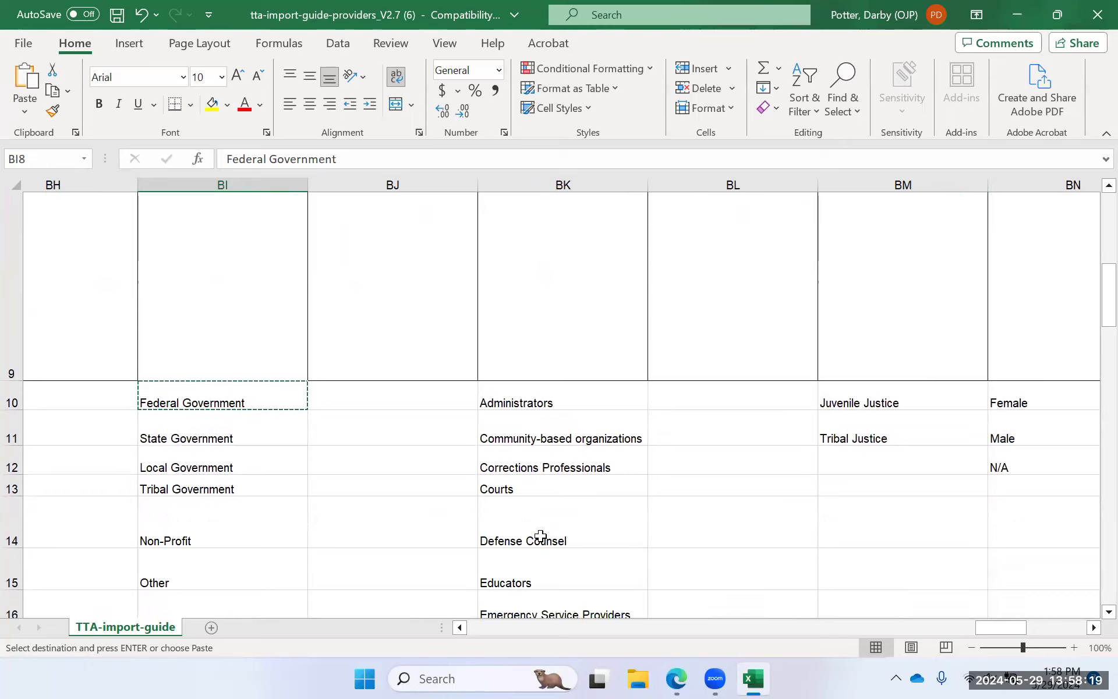
click(541, 480)
scroll(596, 301, up, 3)
scroll(596, 302, up, 3)
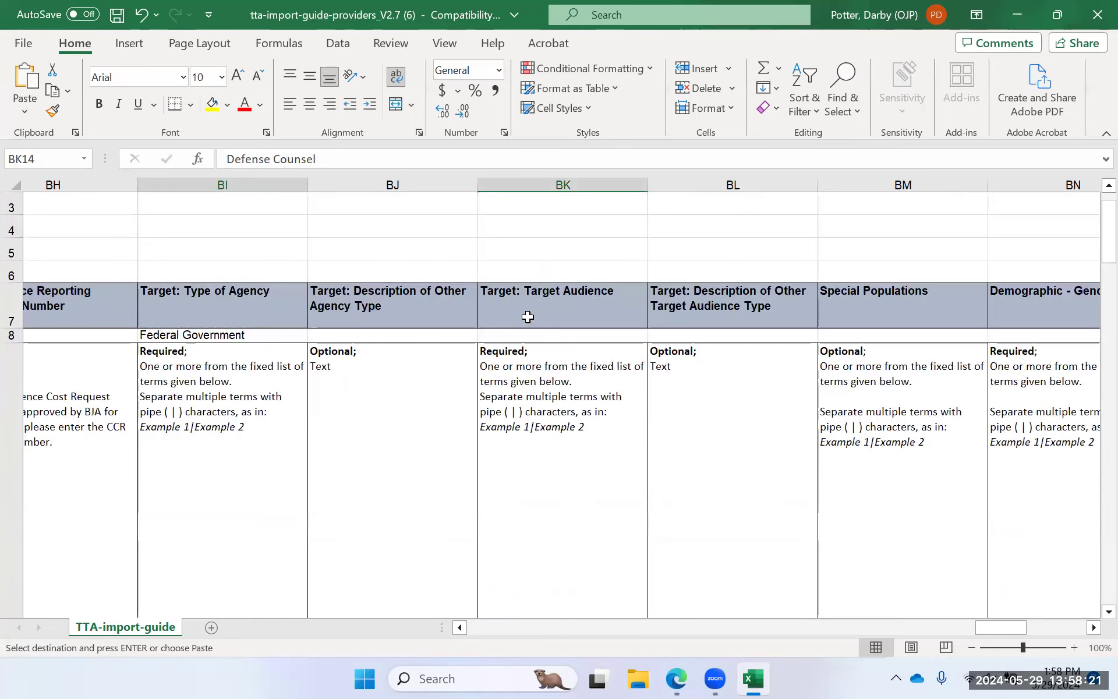
click(541, 335)
key(ctrl+v)
Enter "N/A" in row 8 for the Demographic Gender, Age, Race and Ethnicity columns
scroll(638, 345, right, 3)
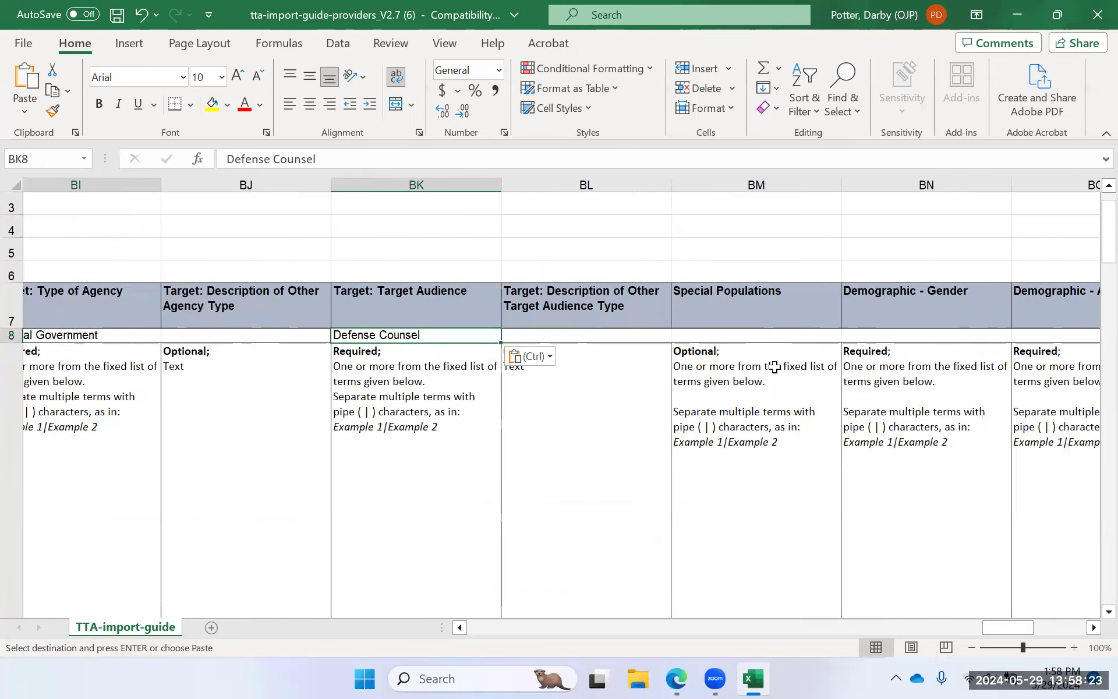
click(595, 334)
scroll(595, 334, right, 1)
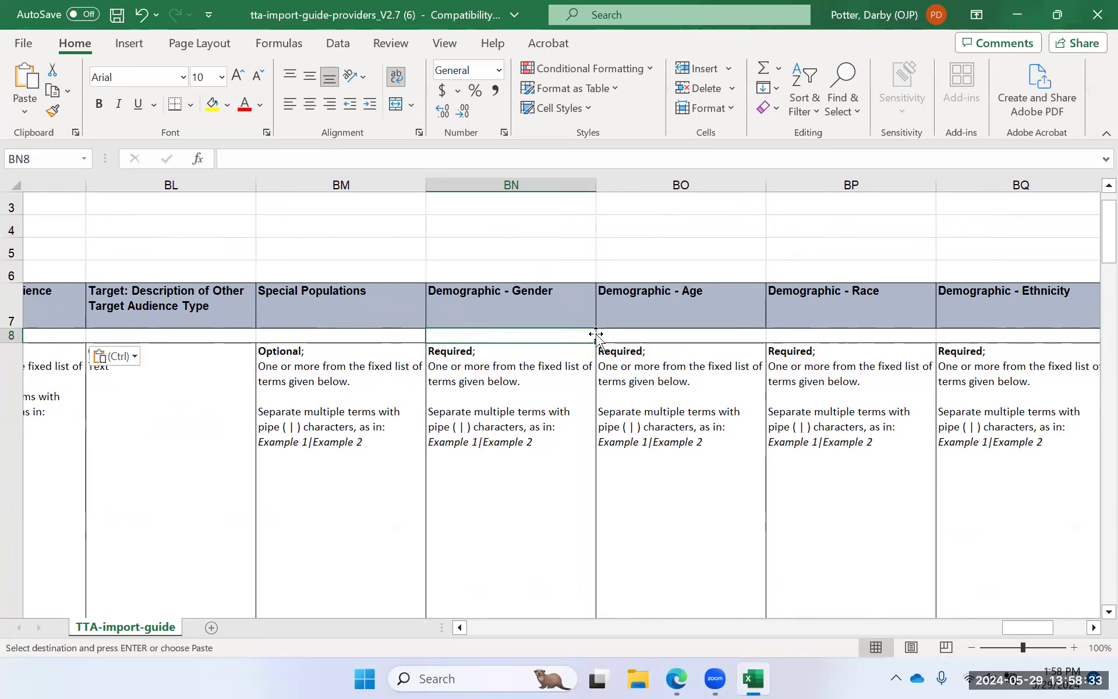
text(N/A)
key(Tab)
text(N/A)
key(Tab)
text(N/A)
key(Tab)
text(N/A)
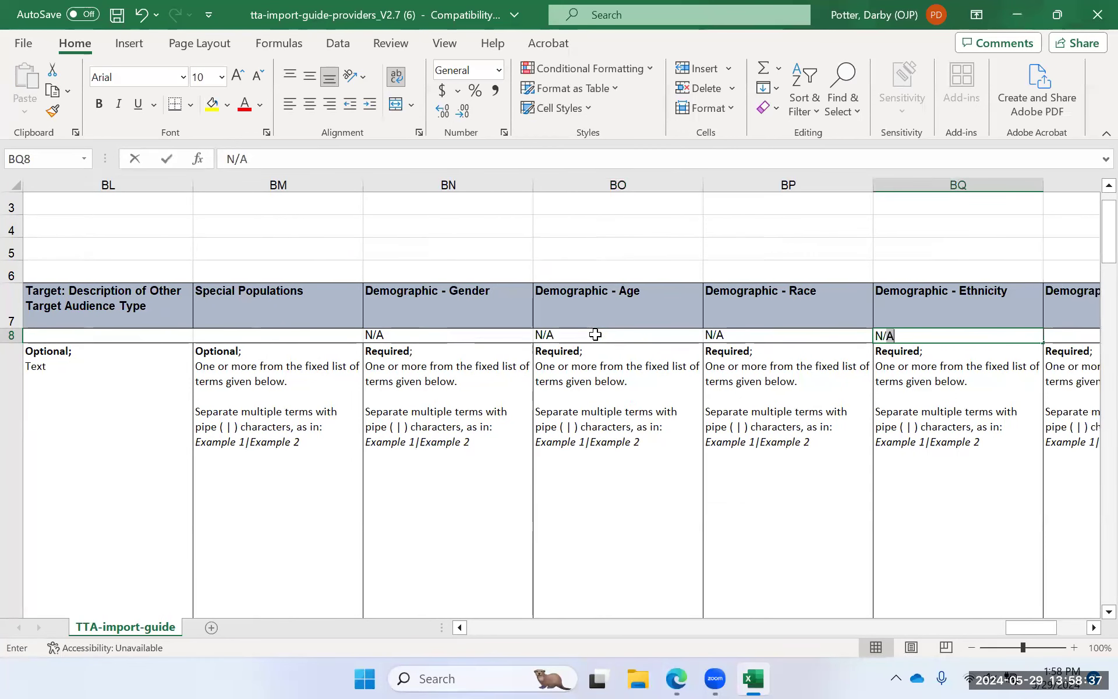
Enter "N/A" in row 8 under Demographic - TTA Location and Demographic - Other
key(Tab)
text(N/A)
key(Tab)
text(N/A)
key(Tab)
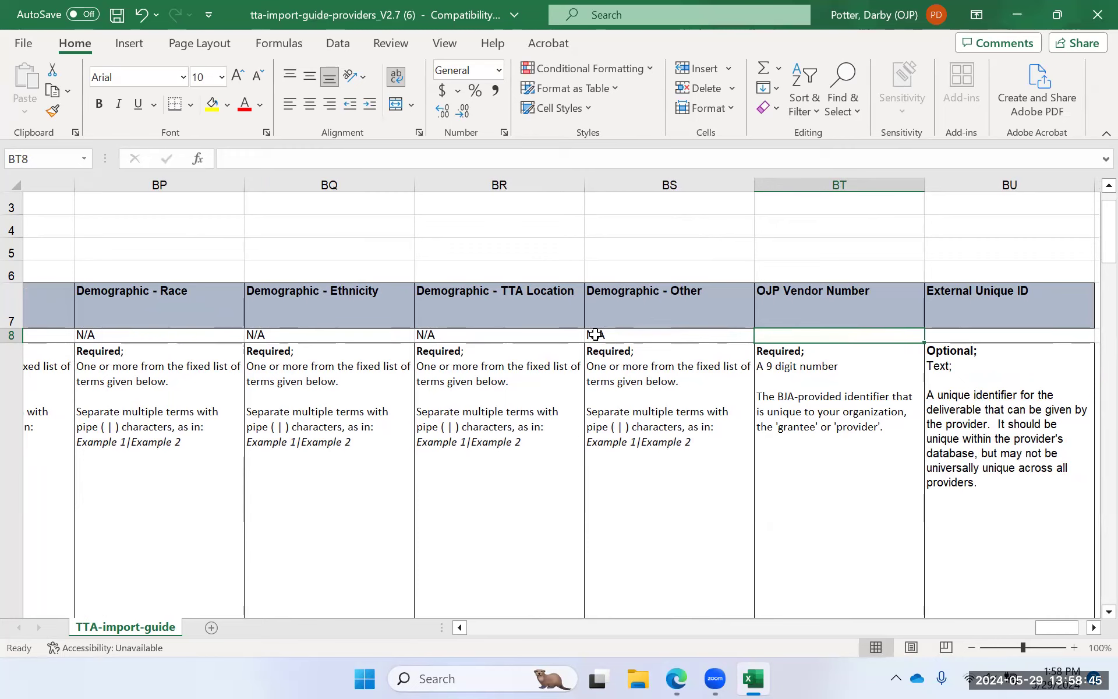
Switch to the award page in Edge, copy the OJP vendor number, and paste it into cell BT8 of the Excel template
scroll(594, 334, right, 2)
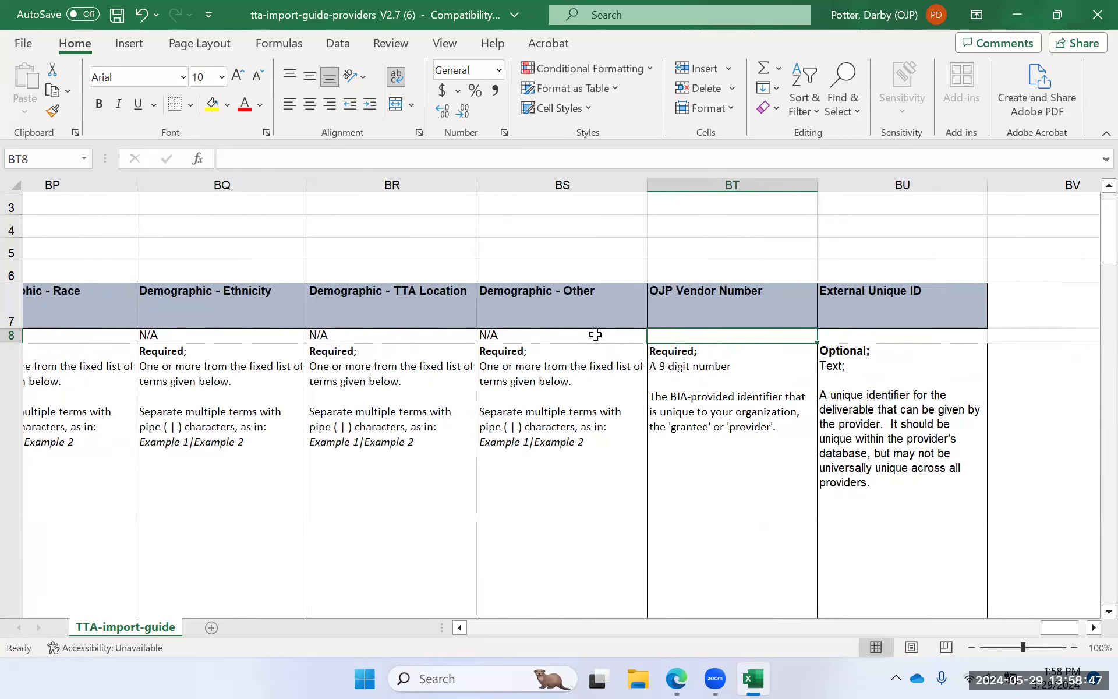
click(676, 678)
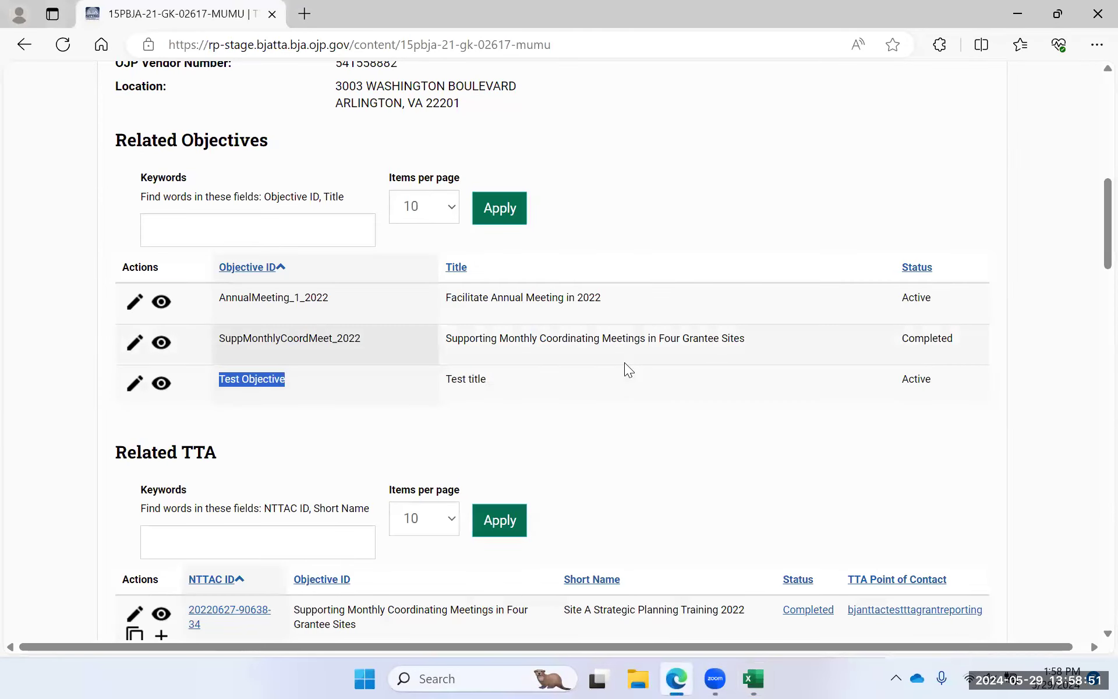
scroll(624, 363, up, 5)
double_click(358, 343)
key(ctrl+c)
click(1017, 13)
key(ctrl+v)
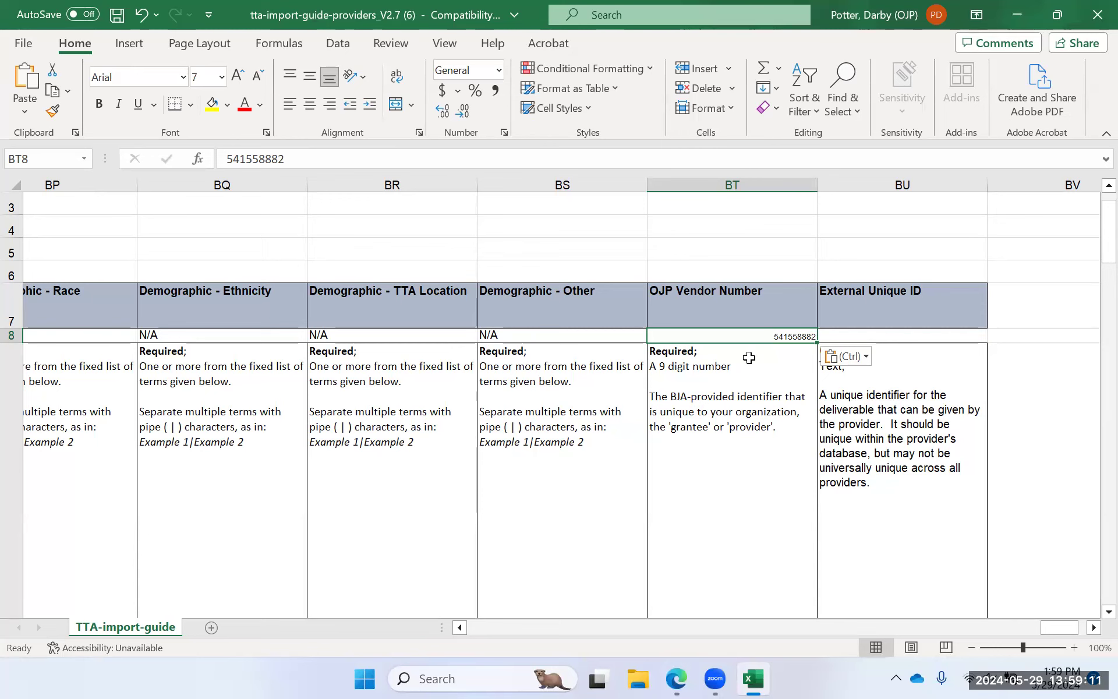
Delete rows 1 to 6 containing the directions so the headers become the topmost row
drag(1055, 628, 398, 600)
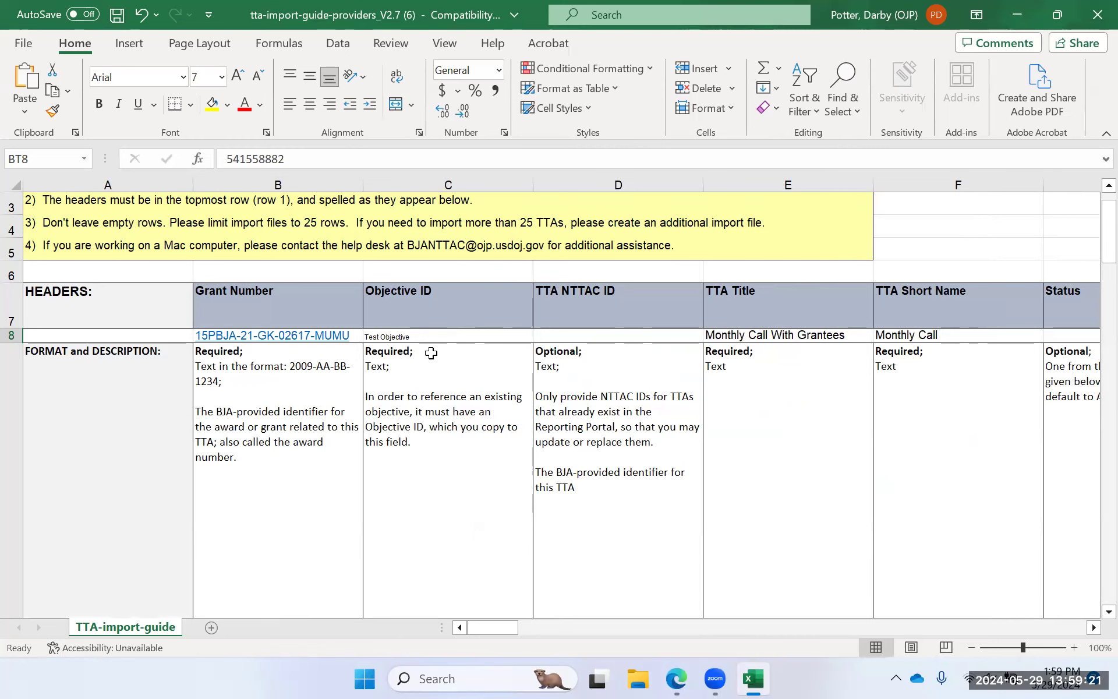
click(11, 270)
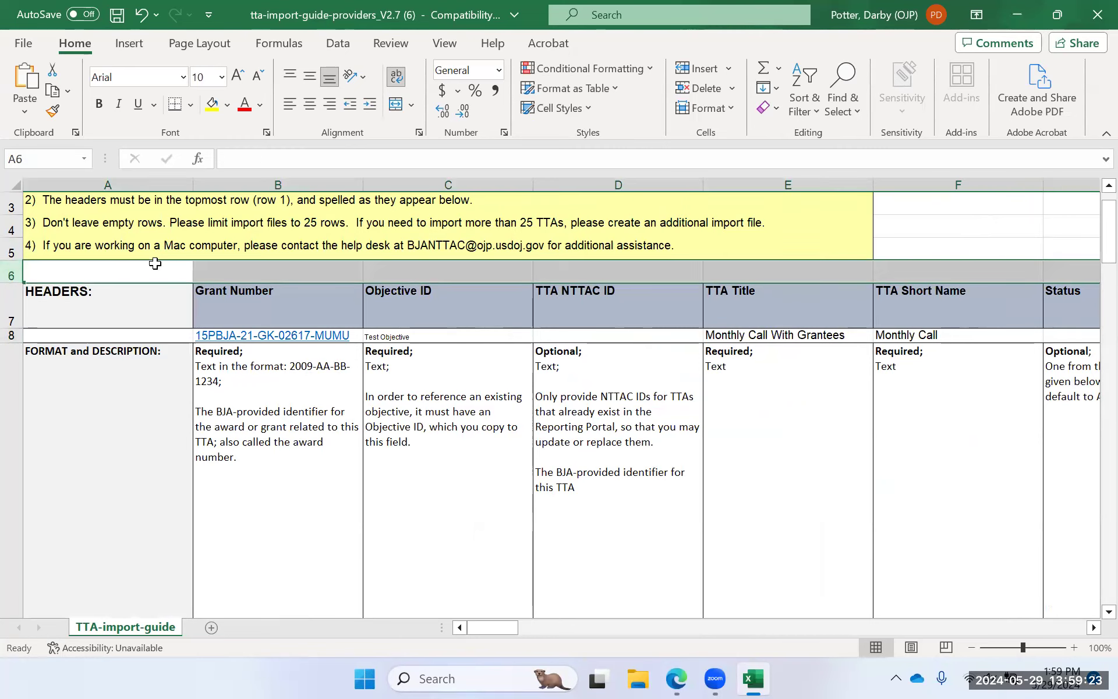
scroll(63, 211, up, 1)
drag(11, 203, 12, 294)
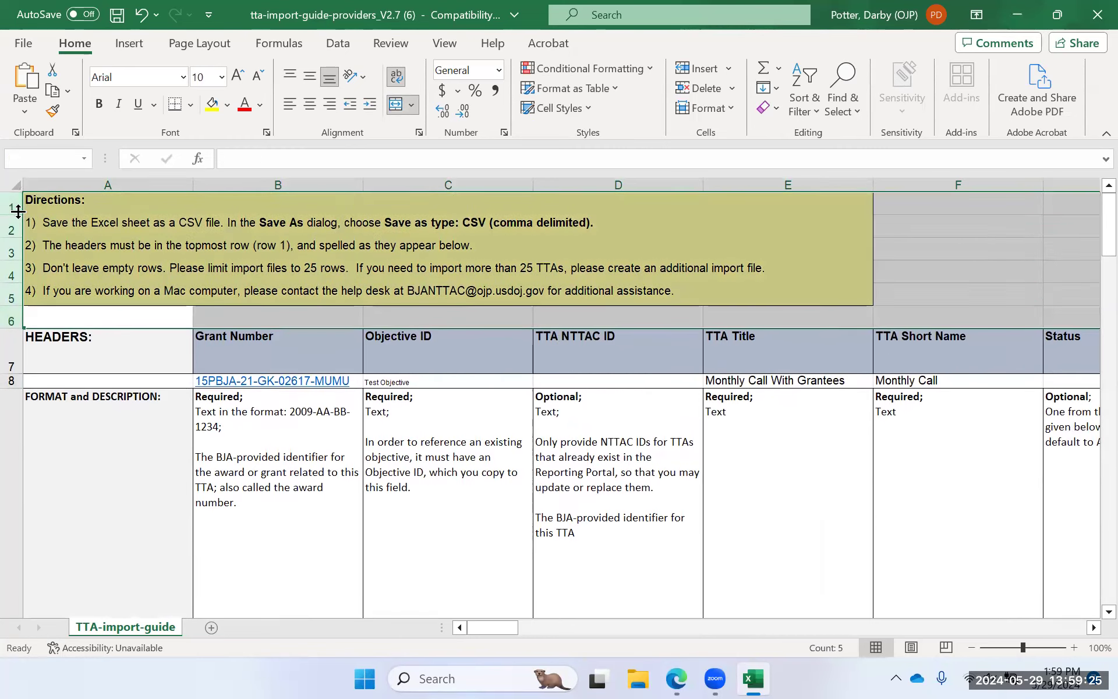
right_click(18, 214)
click(66, 411)
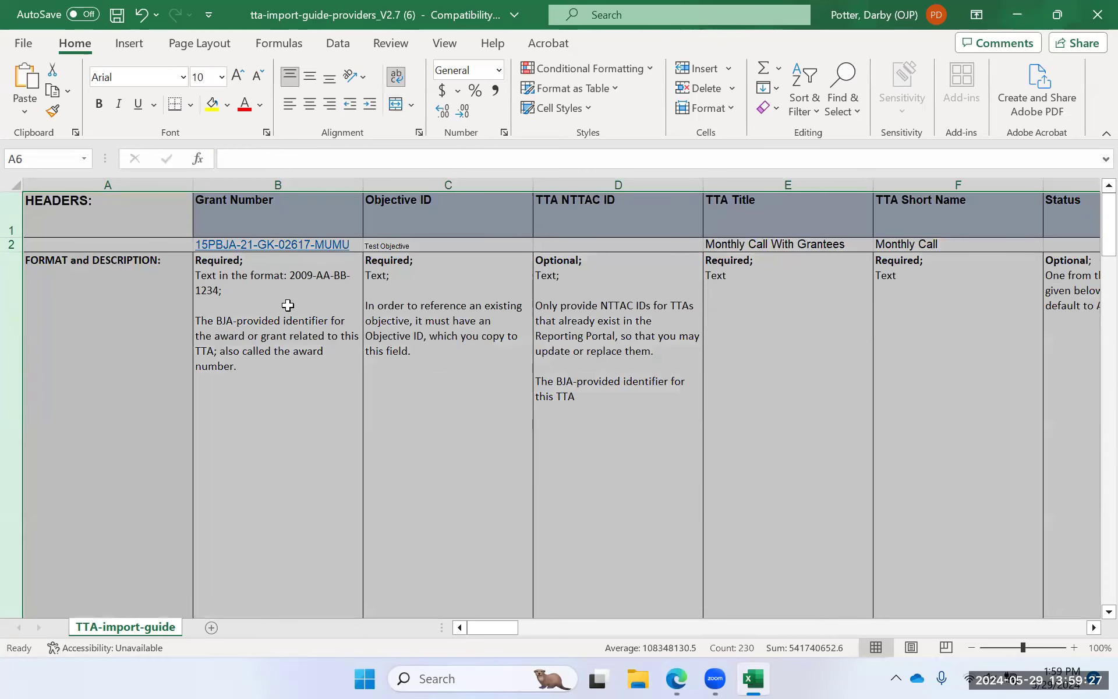
Delete rows 3 to 23, starting with the FORMAT and DESCRIPTION guidance row below the data row
click(158, 302)
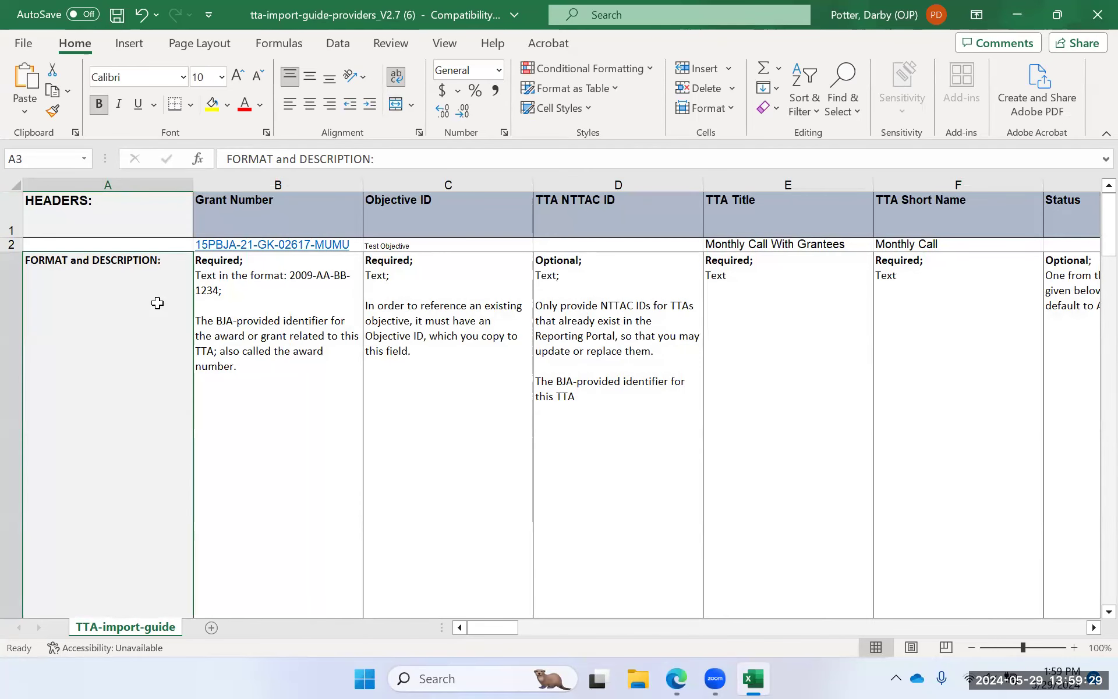
key(shift+space)
scroll(247, 376, down, 5)
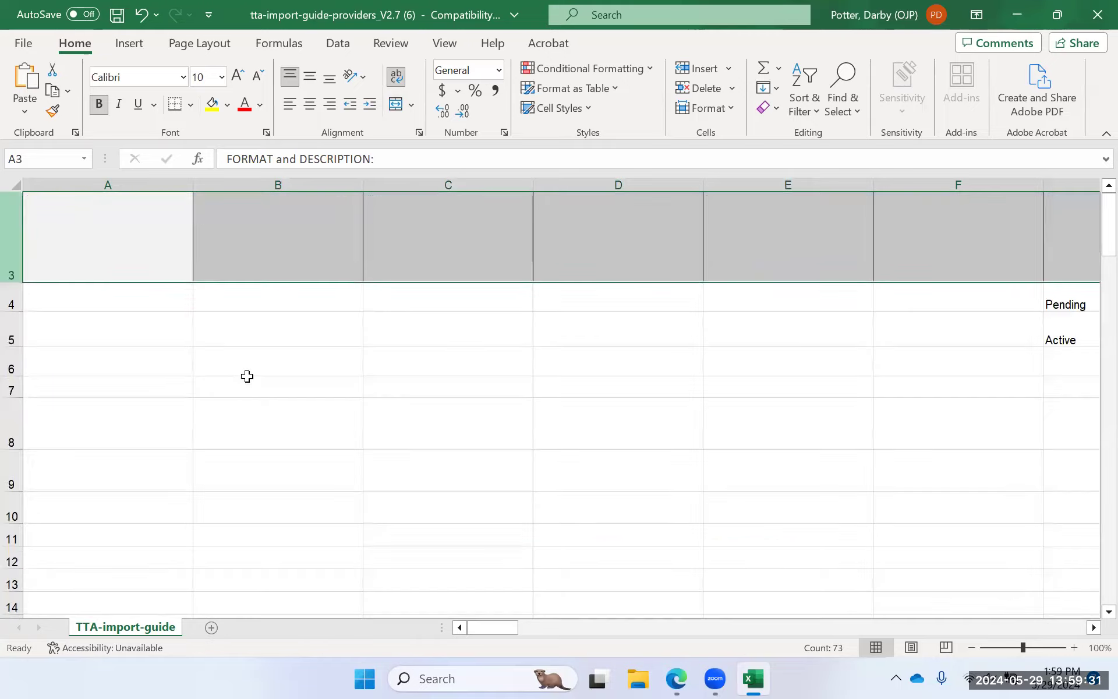
scroll(247, 376, up, 5)
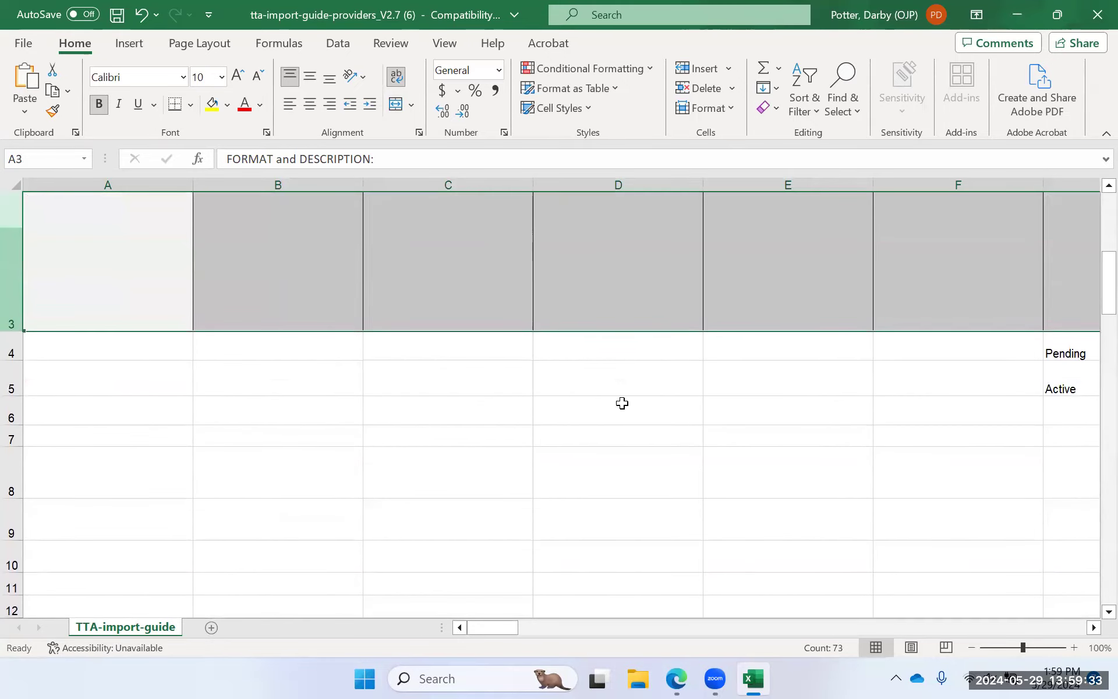
scroll(621, 403, right, 2)
scroll(621, 402, right, 1)
scroll(621, 403, down, 4)
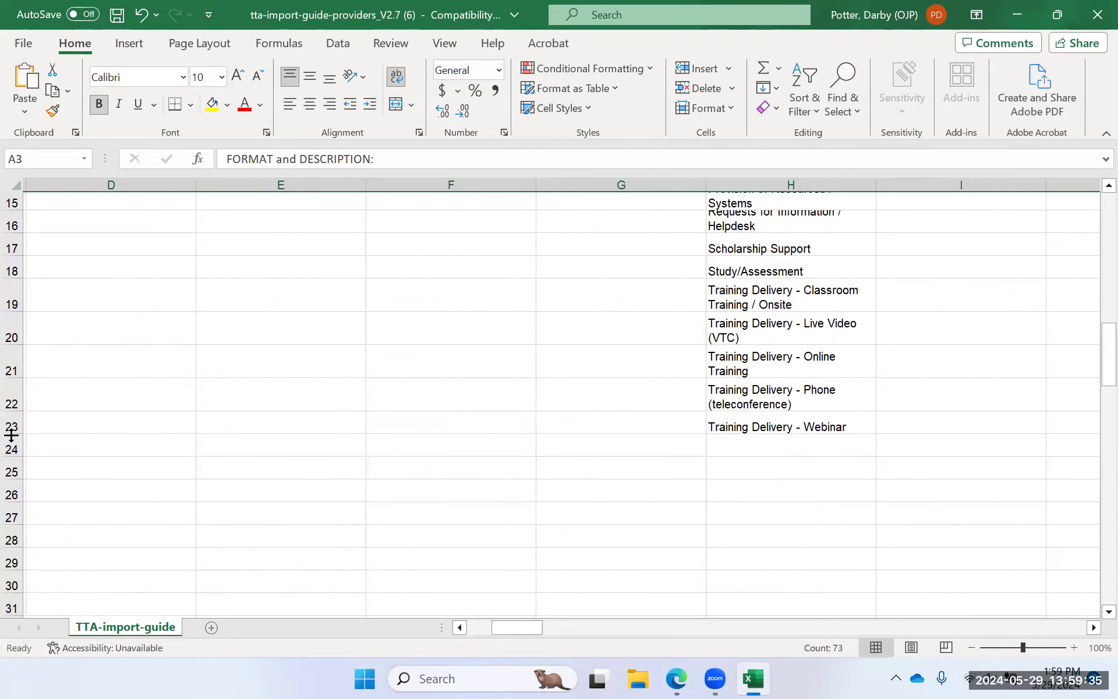
shift+click(11, 416)
right_click(11, 416)
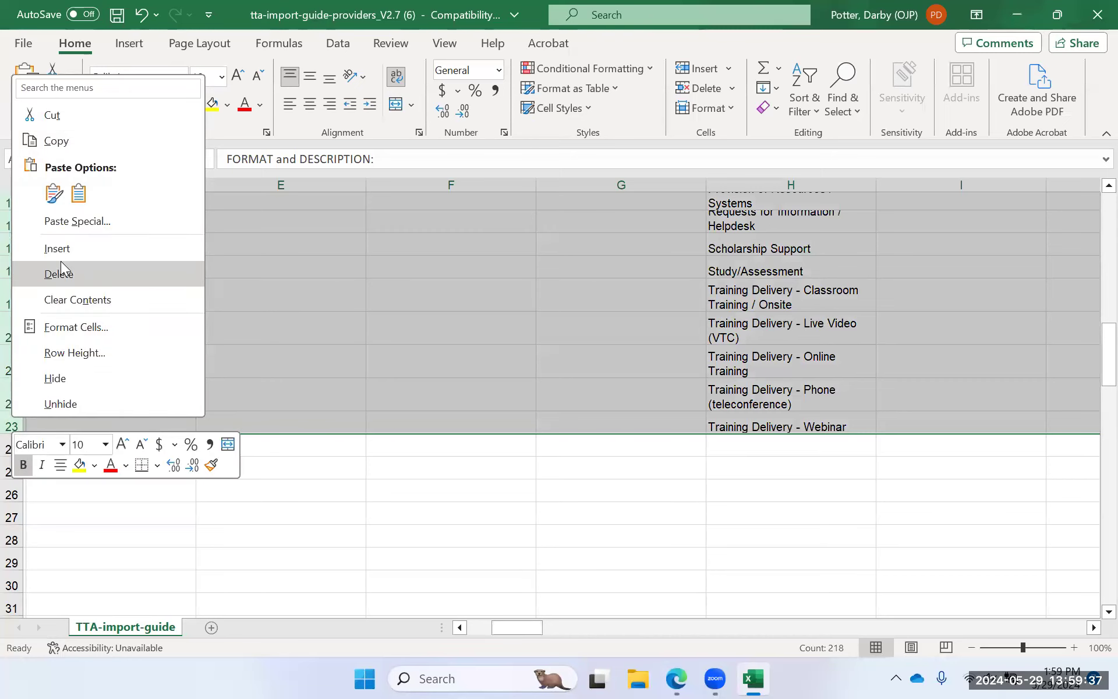
click(61, 261)
Delete rows 3 to 68 containing the remaining Program Area and Sub Topics option lists
scroll(579, 392, up, 1)
click(850, 347)
scroll(850, 347, right, 3)
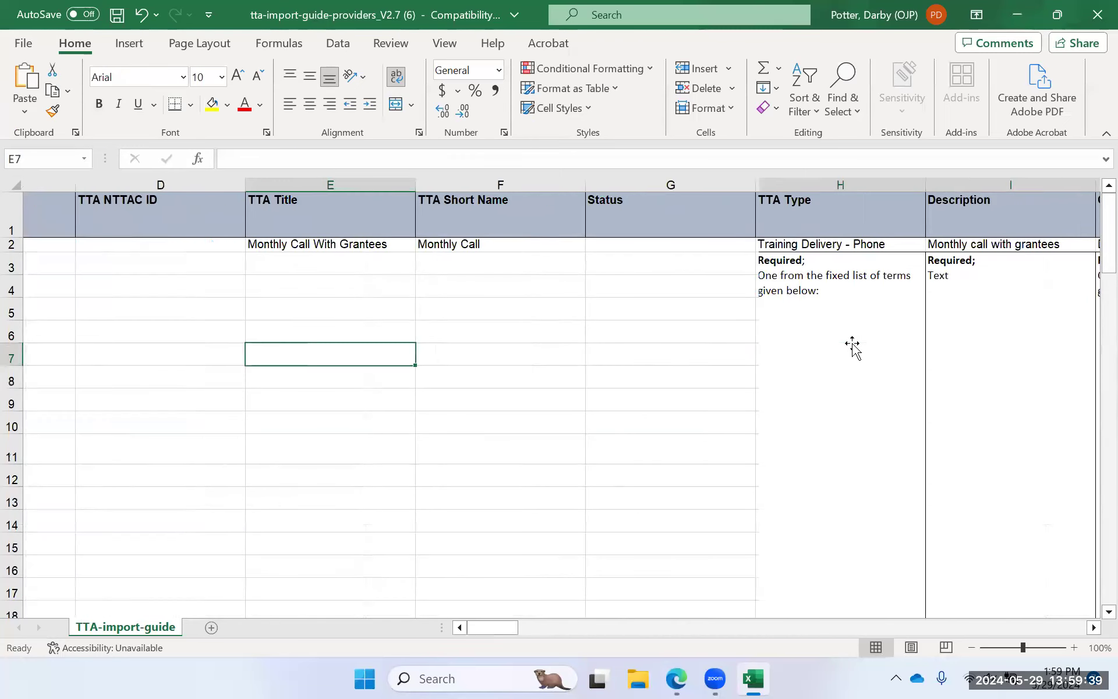
scroll(852, 347, right, 3)
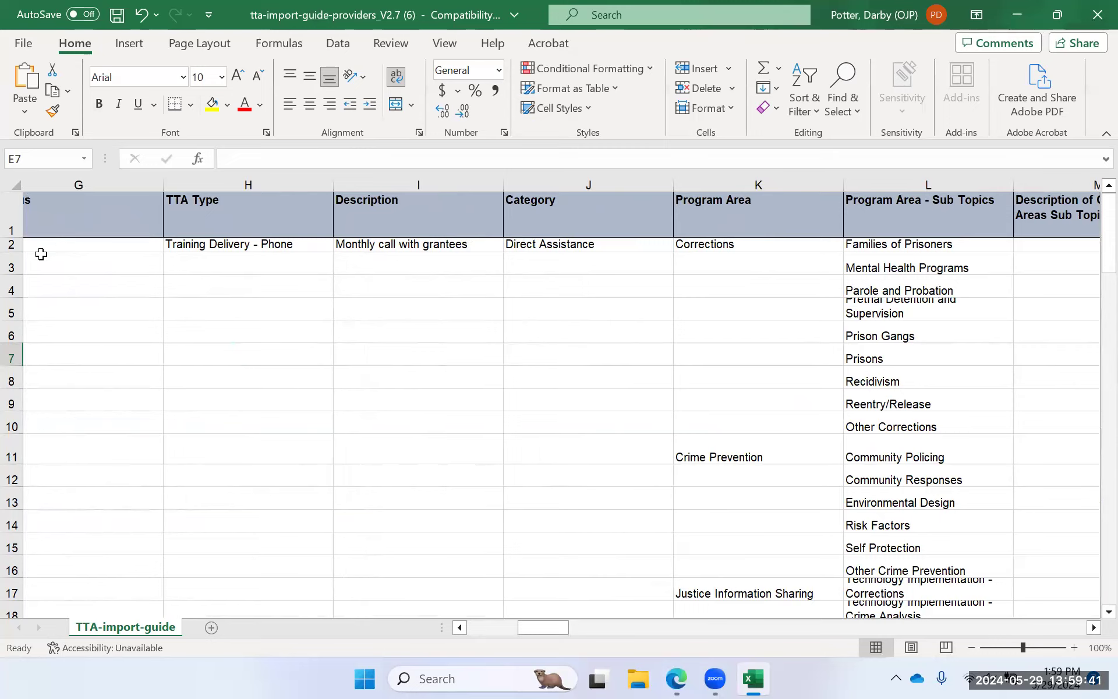
click(13, 267)
scroll(503, 416, down, 14)
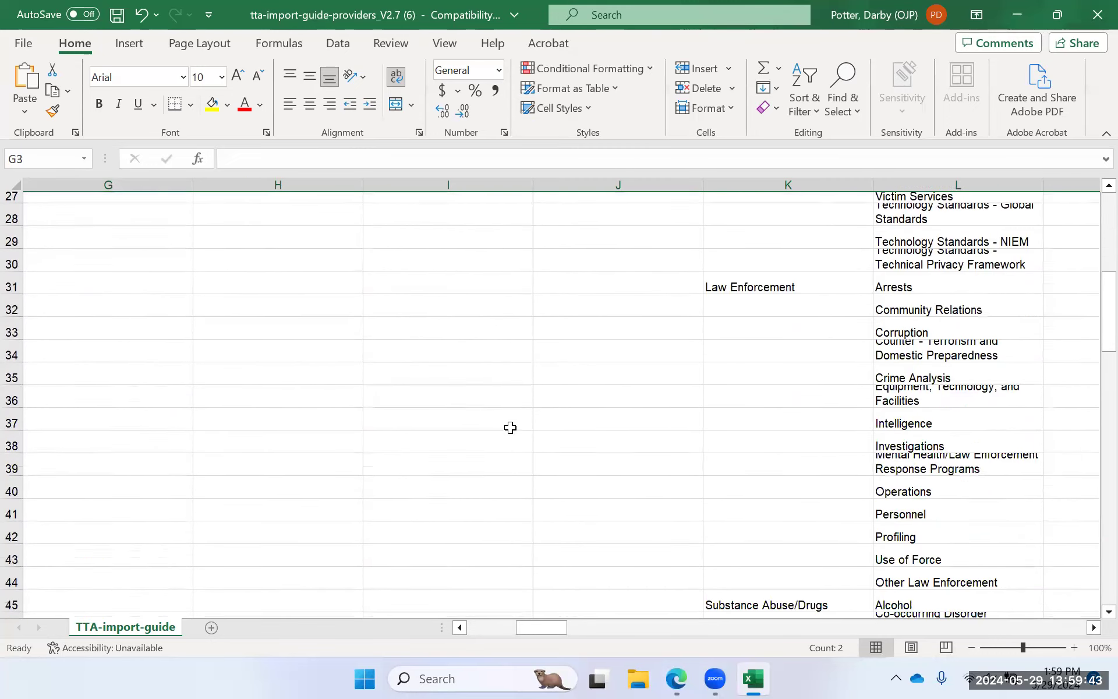
scroll(510, 428, down, 4)
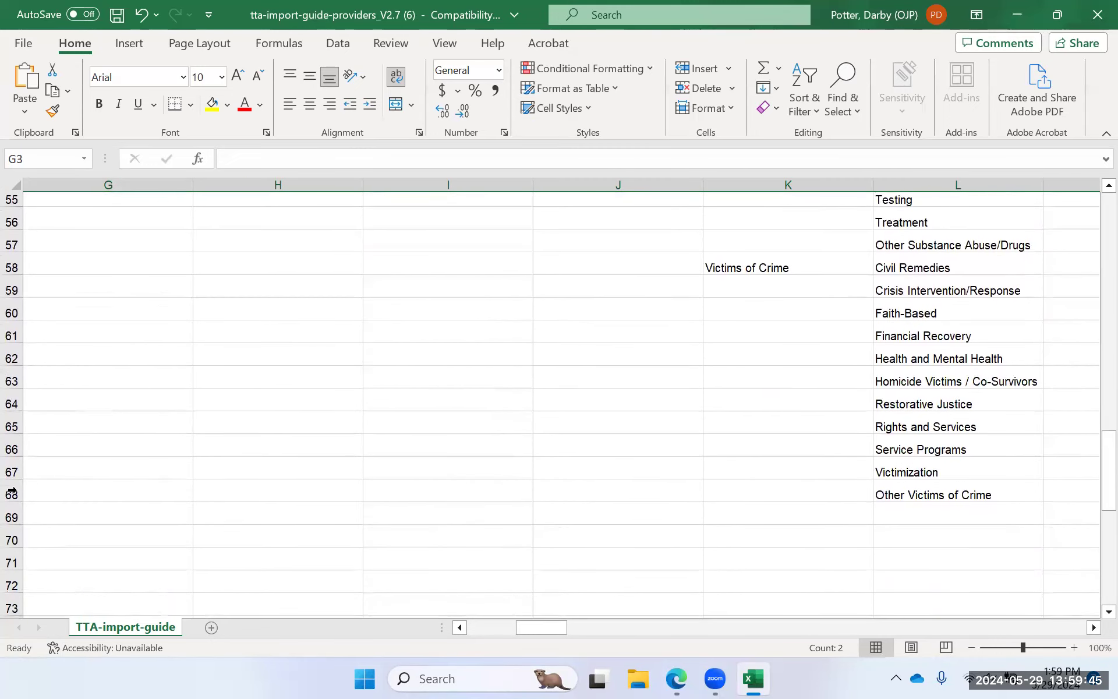
shift+click(11, 493)
right_click(12, 493)
click(70, 347)
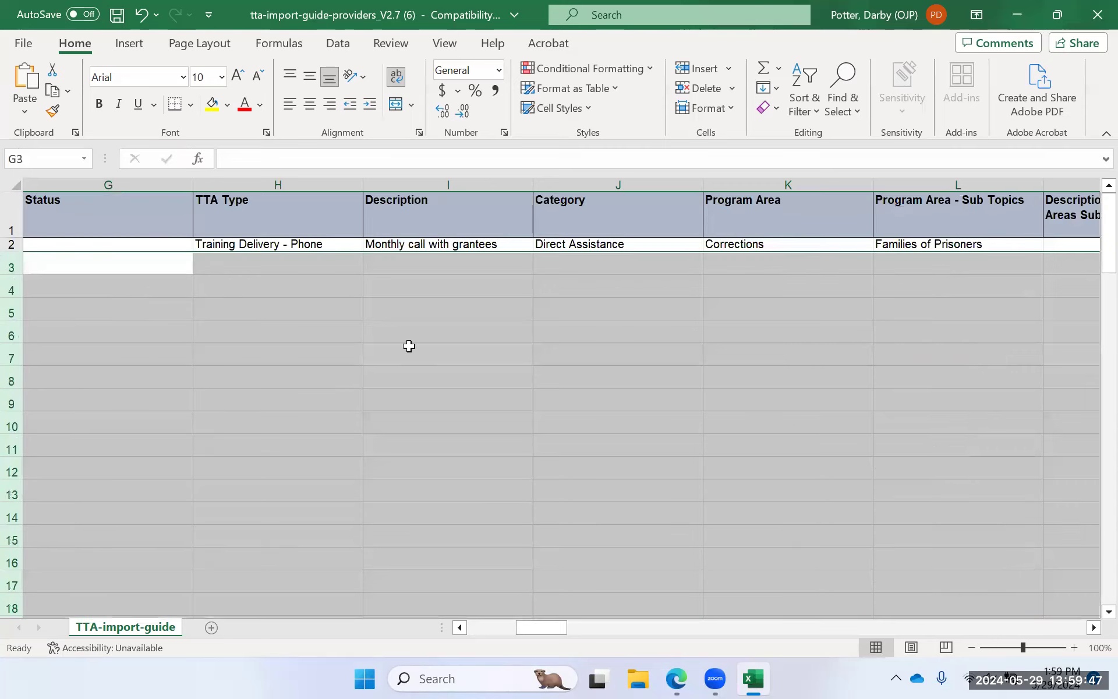
Check the columns across the sheet for leftover guidance text below the data row, ending back at column A
scroll(409, 346, right, 2)
scroll(409, 346, right, 14)
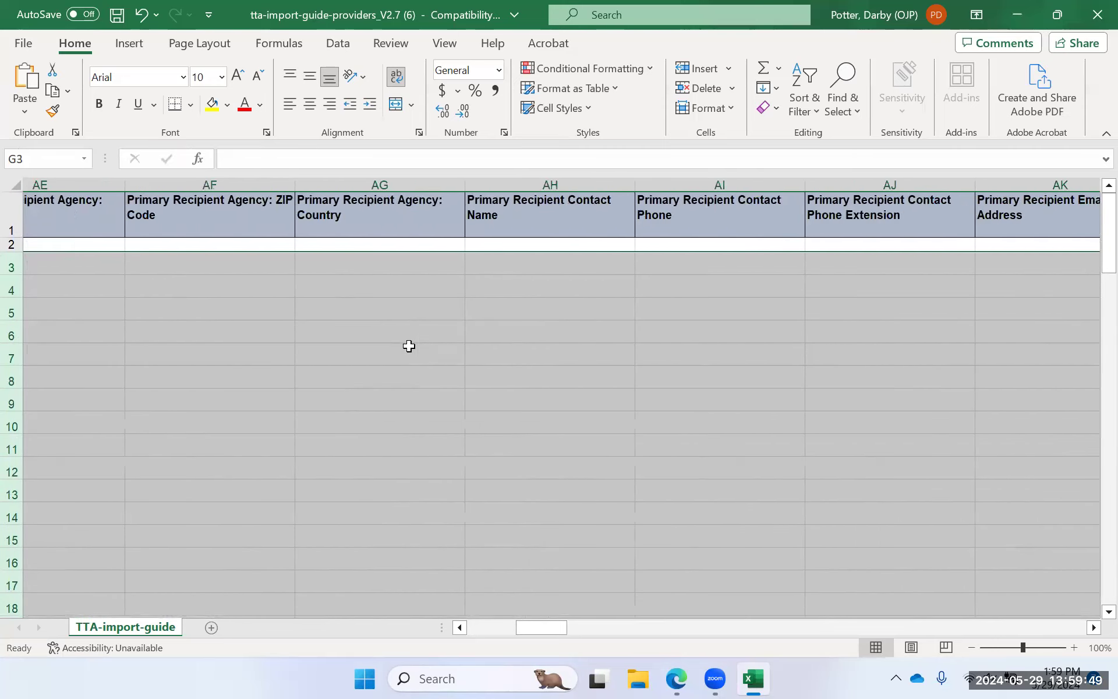
scroll(408, 346, right, 13)
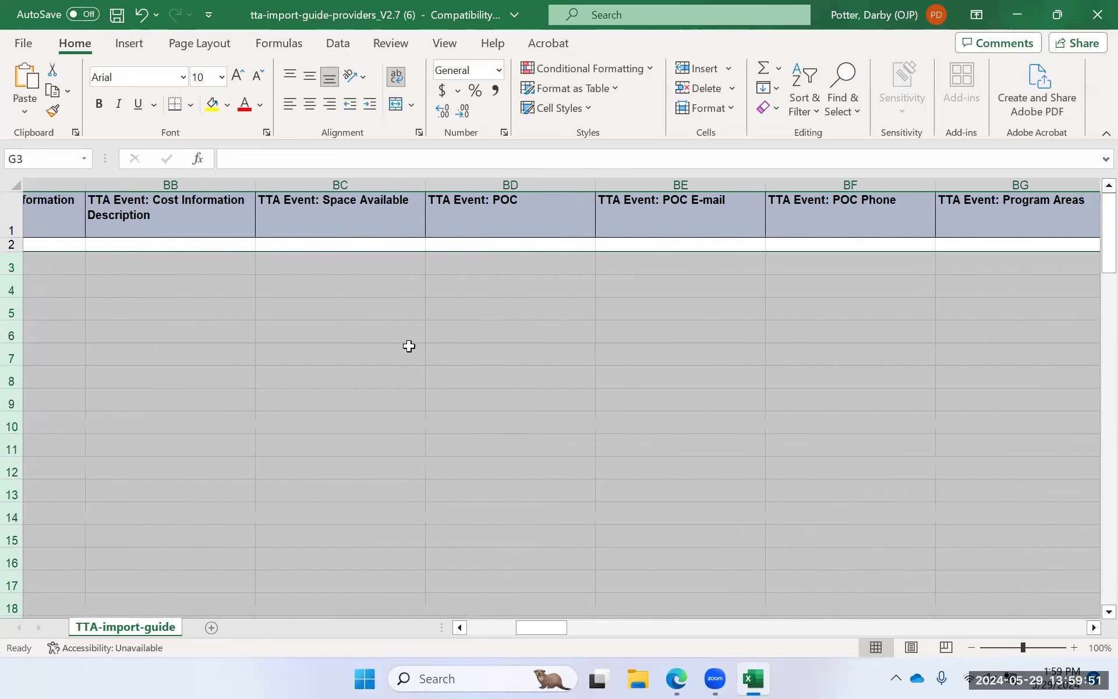
scroll(409, 346, right, 3)
scroll(409, 346, left, 13)
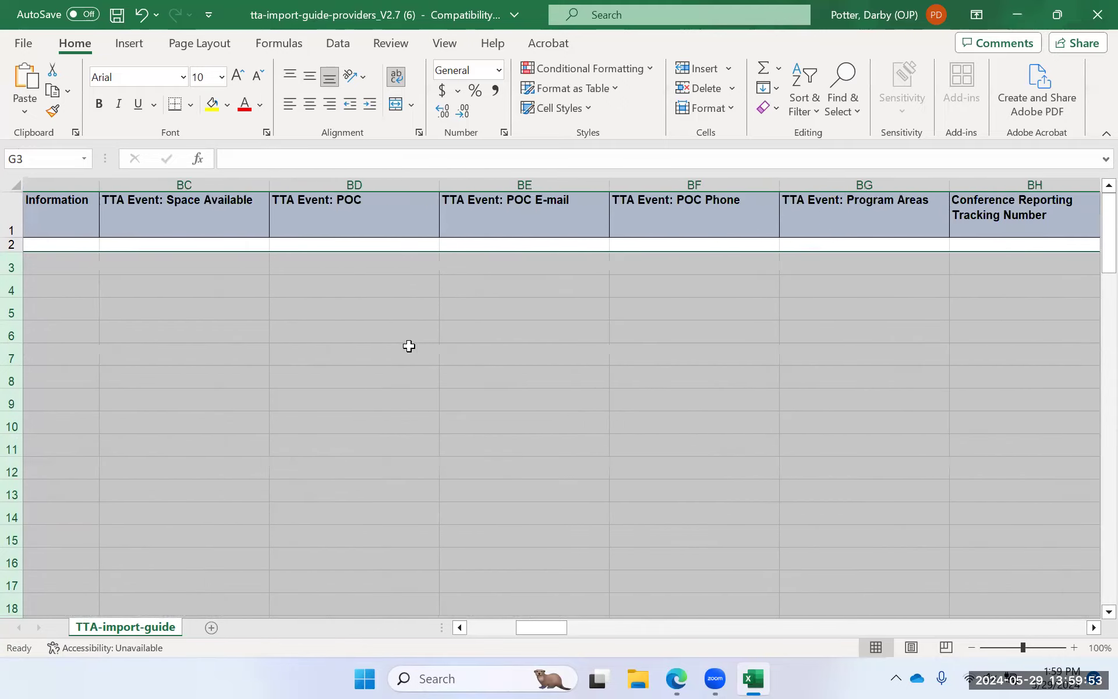
scroll(409, 346, left, 20)
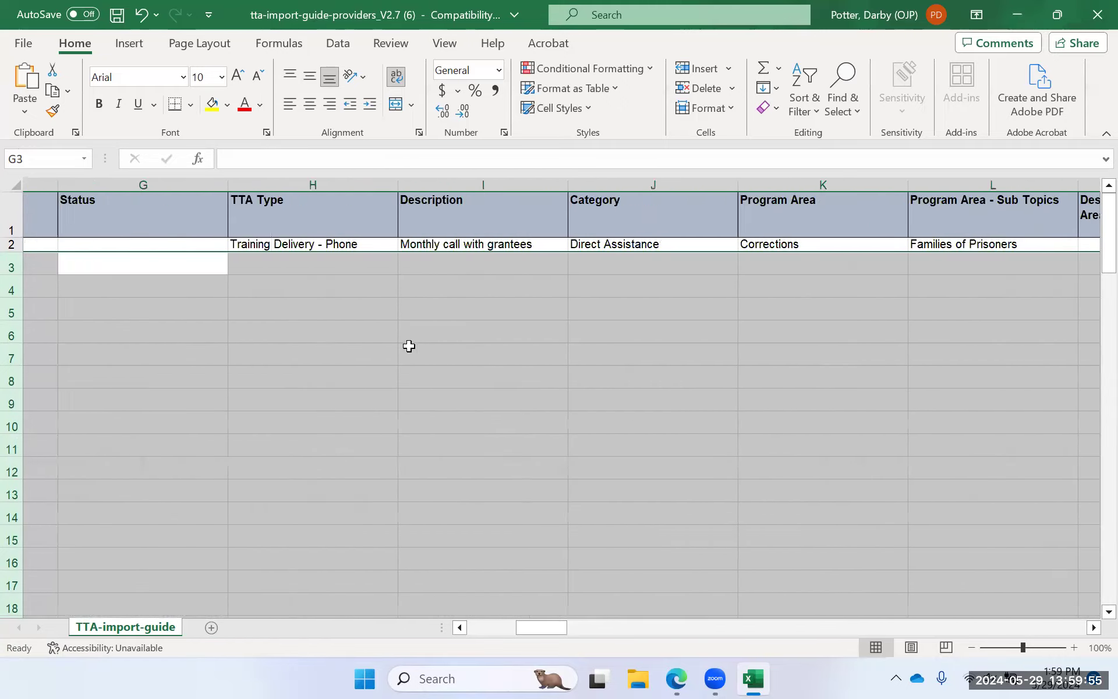
click(133, 280)
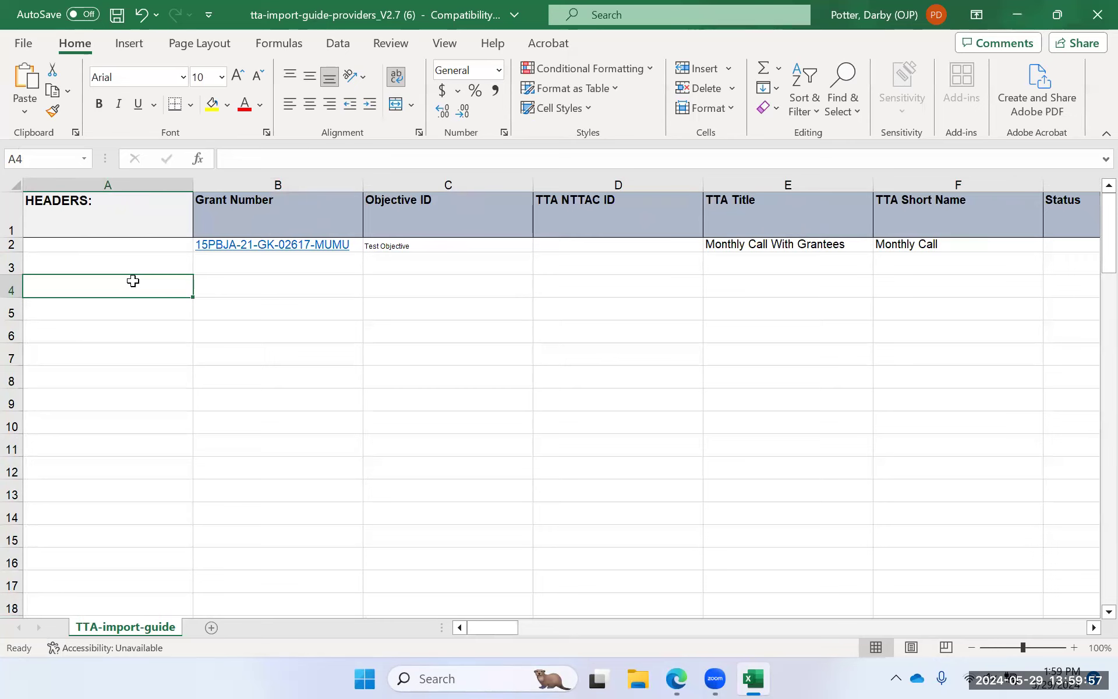
Save the workbook in Downloads as a CSV UTF-8 (Comma delimited) file, keeping its file name
click(30, 42)
click(62, 278)
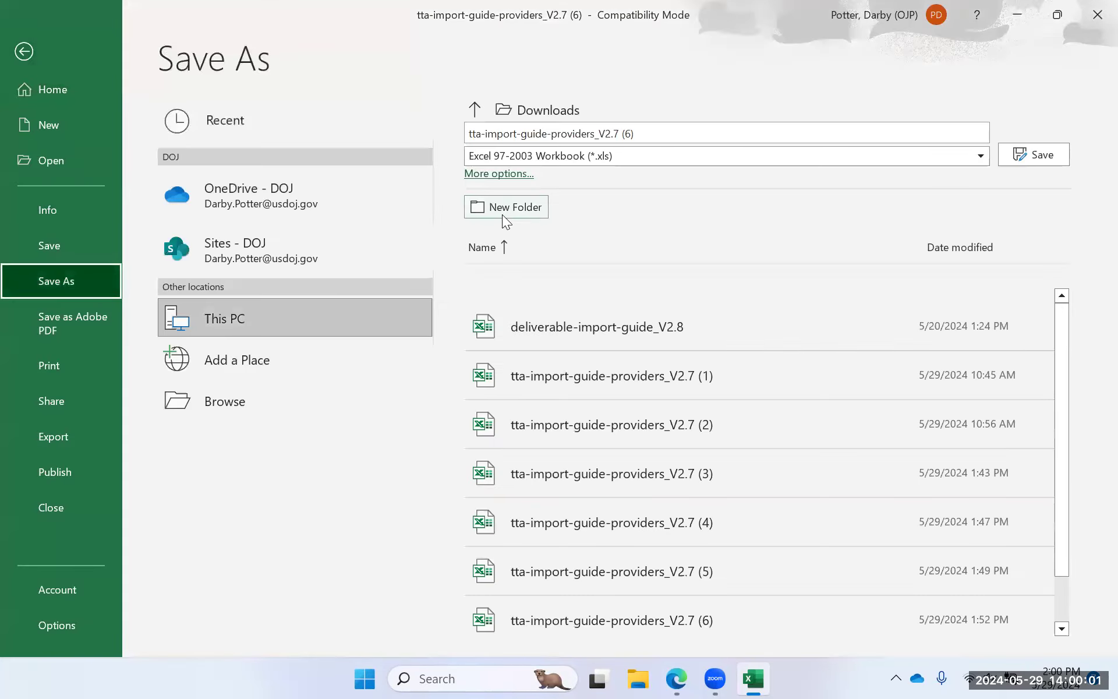
click(604, 156)
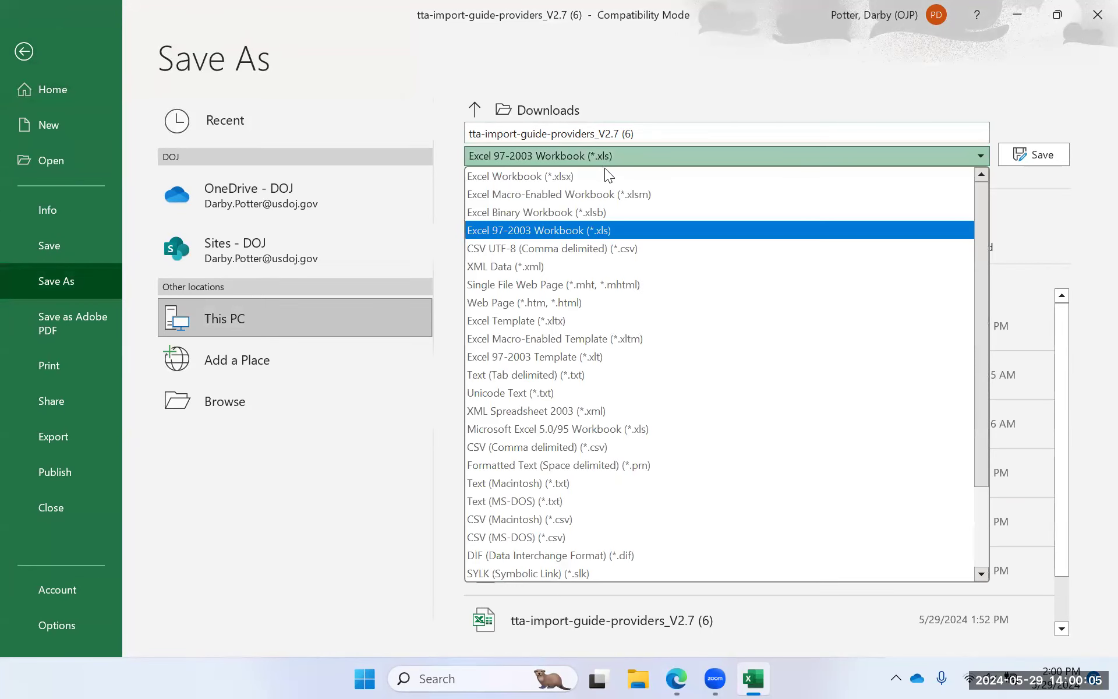
click(577, 248)
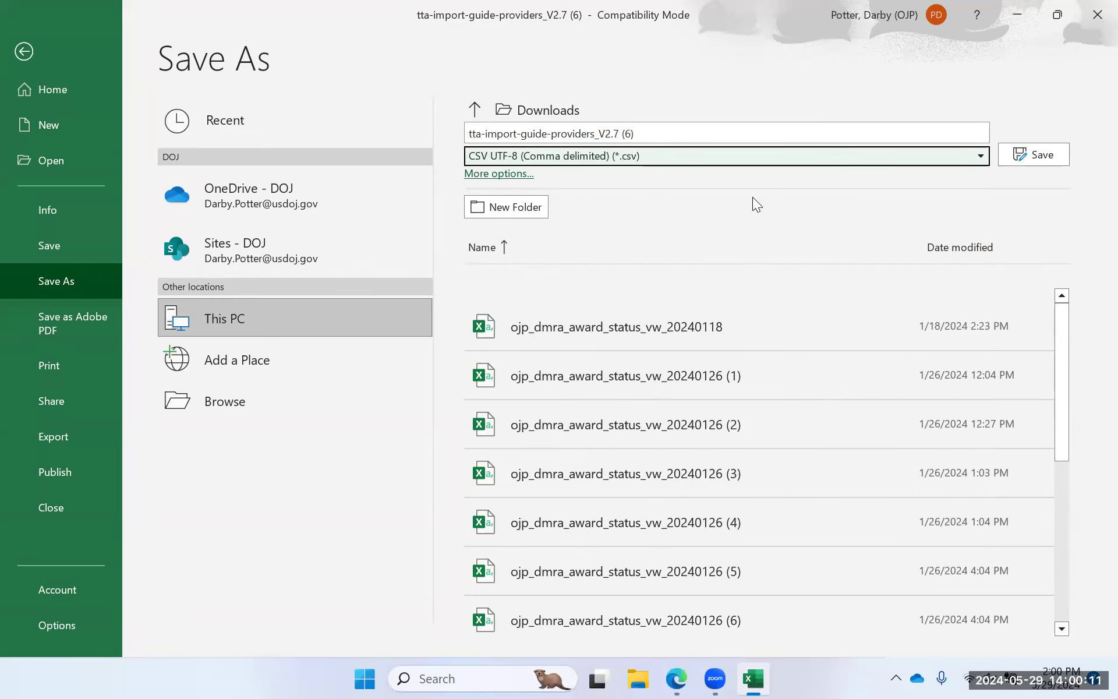
click(1020, 158)
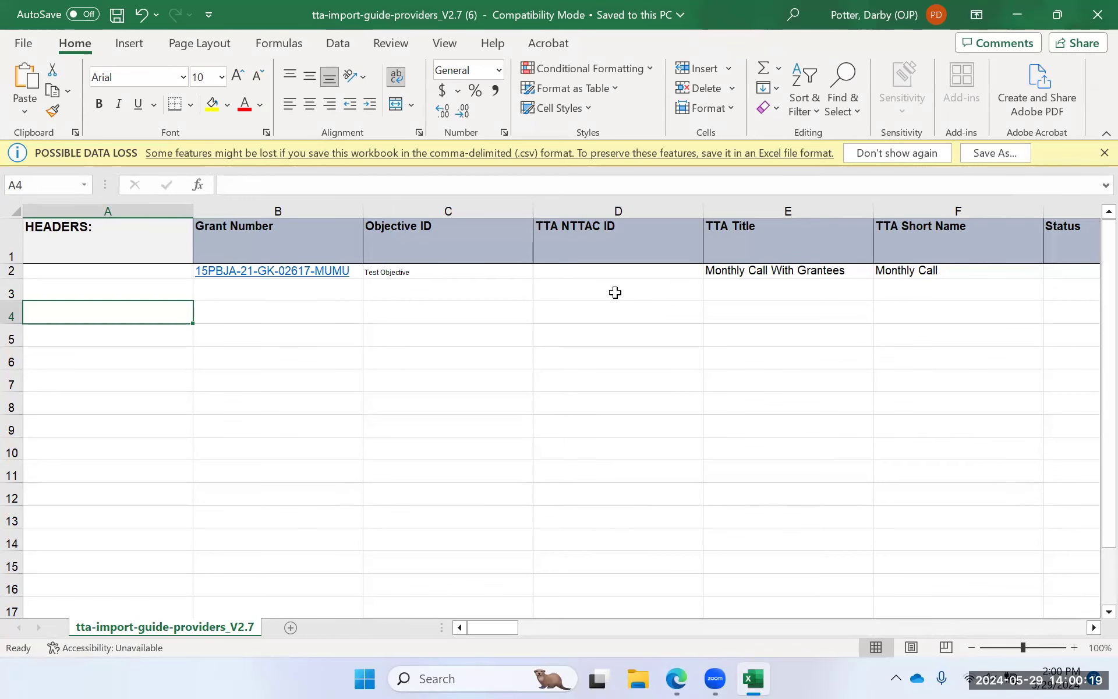
Switch to Edge and open the Import TTAs page from the reporting portal's bulk imports log
click(676, 678)
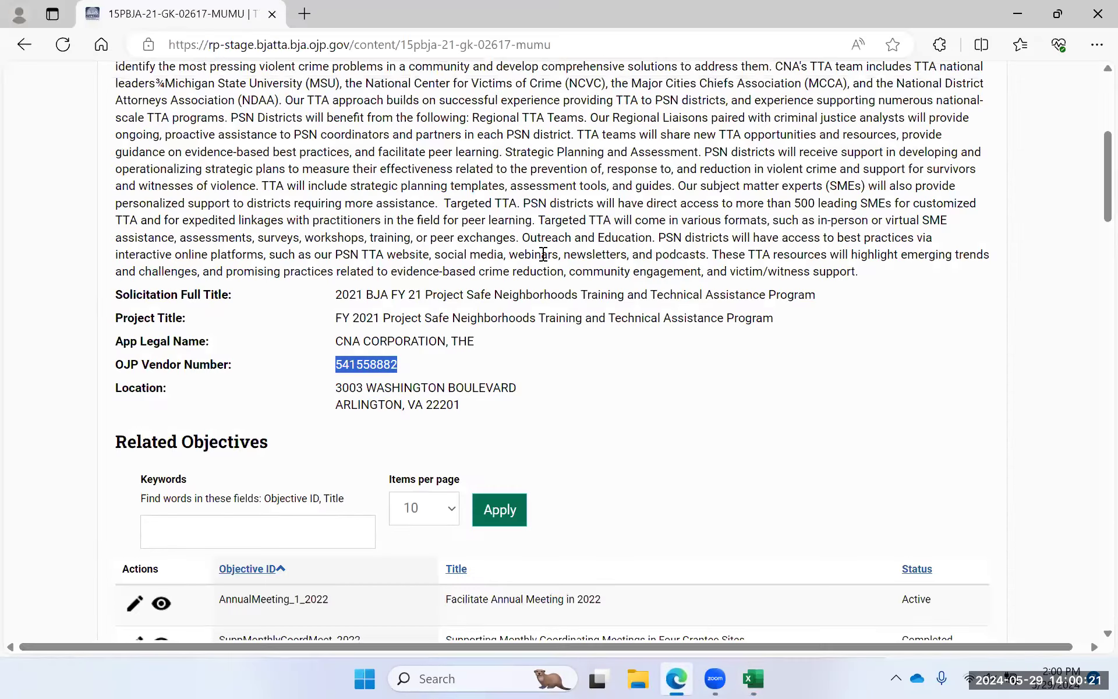
scroll(640, 197, up, 6)
click(663, 196)
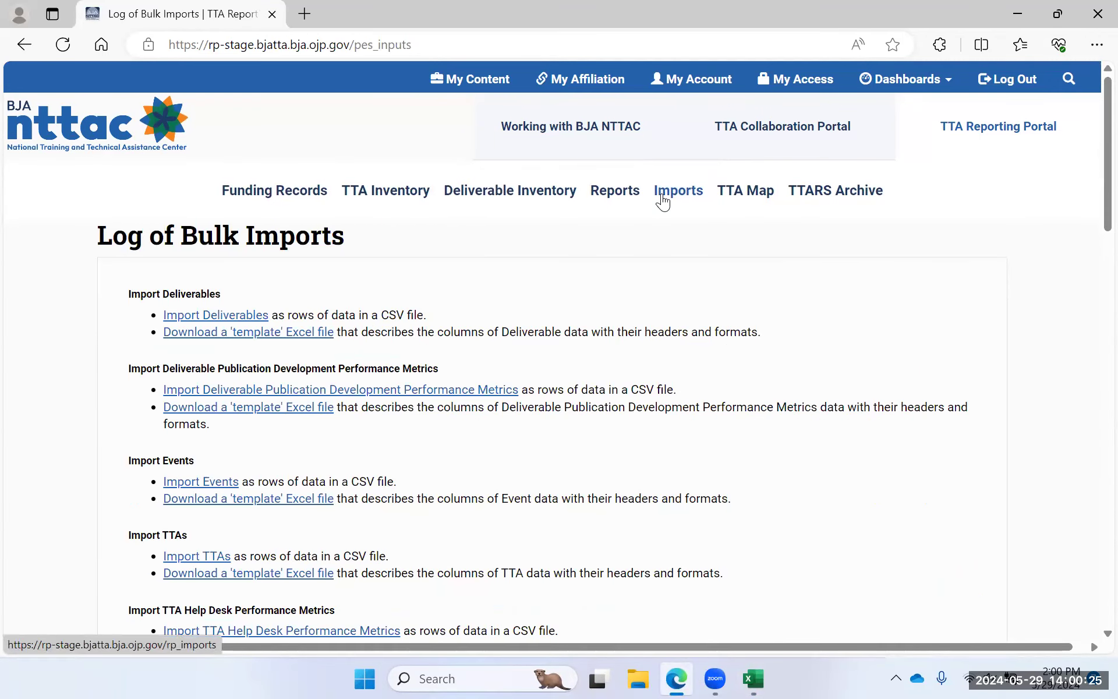
scroll(662, 201, down, 3)
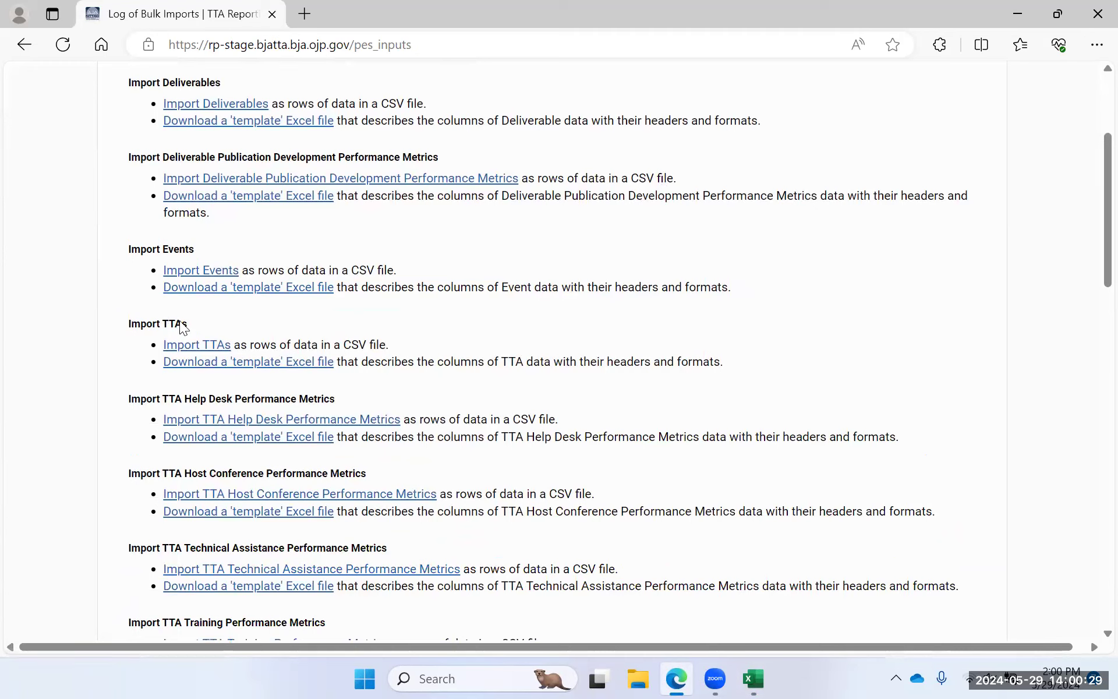
click(199, 346)
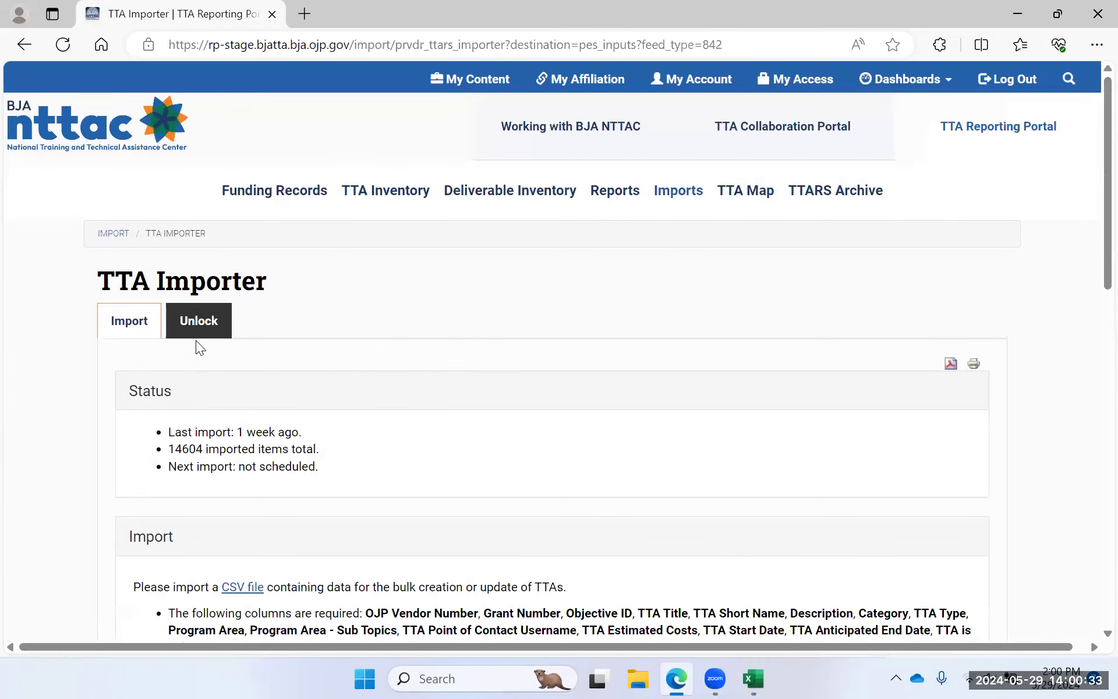
Choose TTA Test.csv from the Downloads folder as the CSV file and run the TTA import
scroll(551, 390, down, 9)
click(194, 457)
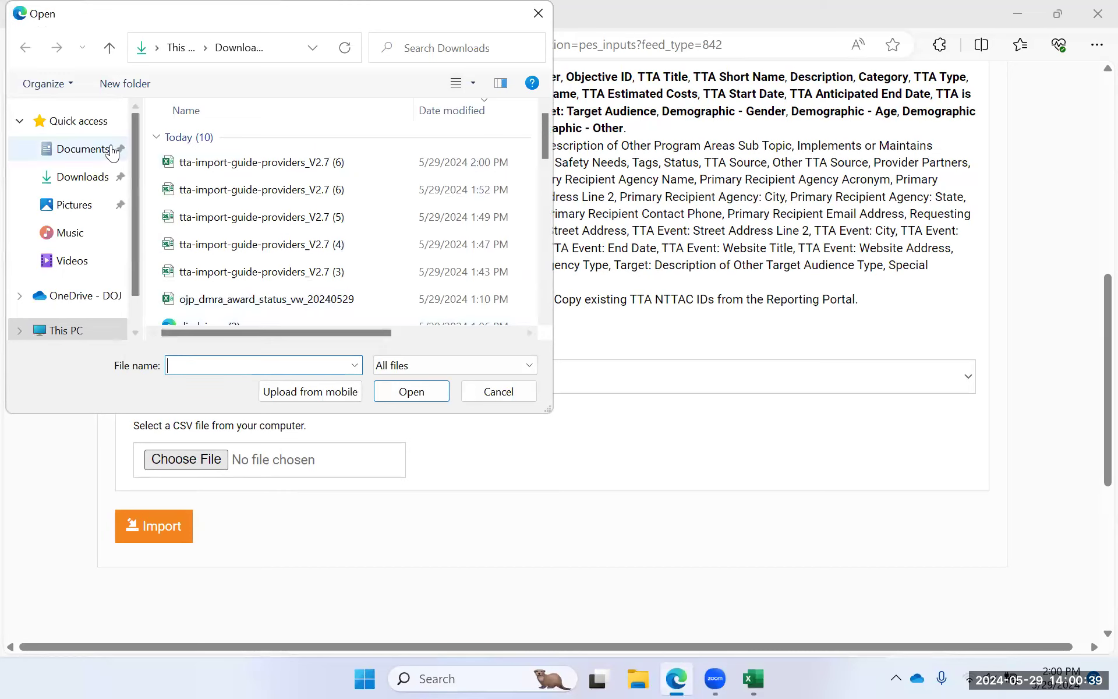
click(92, 176)
scroll(280, 180, down, 3)
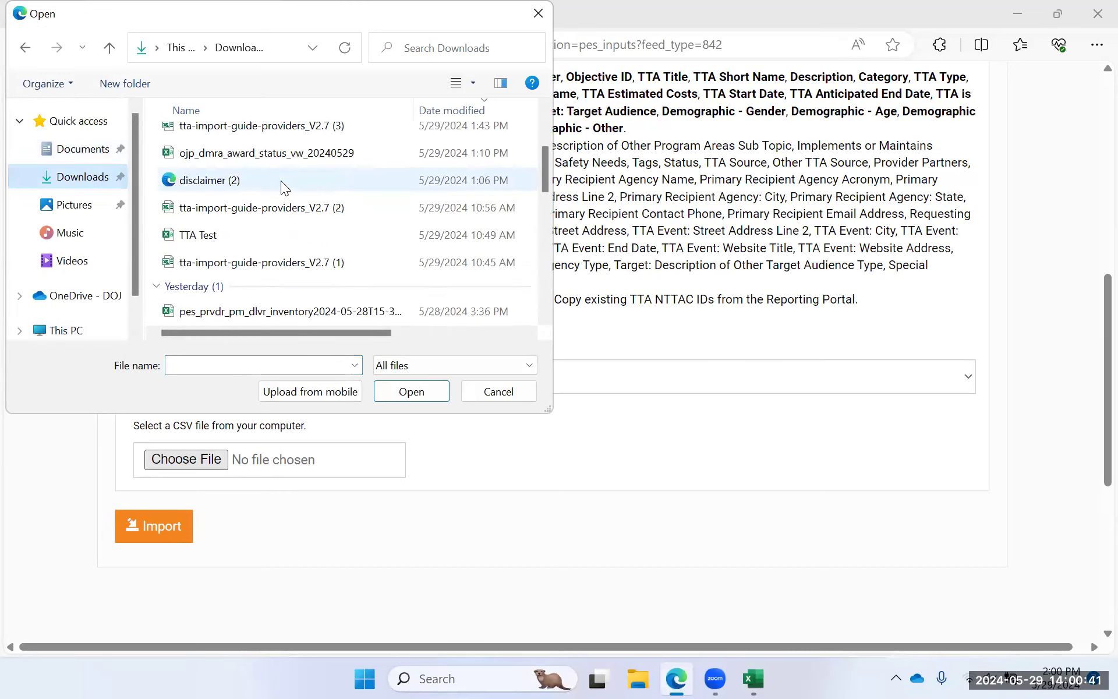
double_click(209, 164)
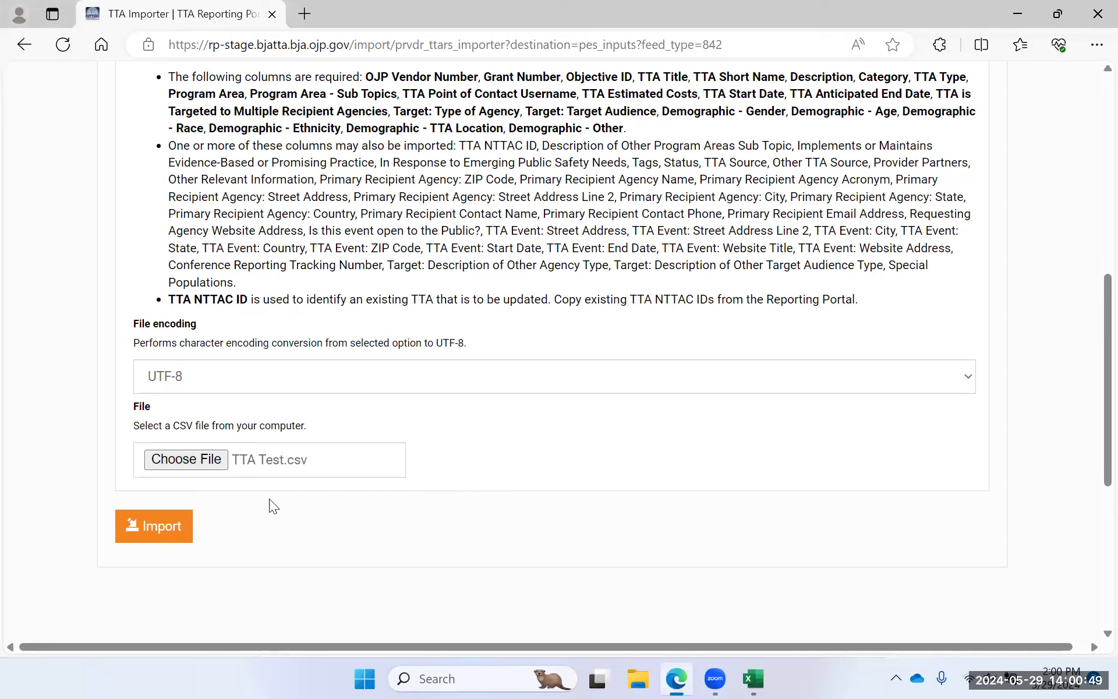
click(157, 513)
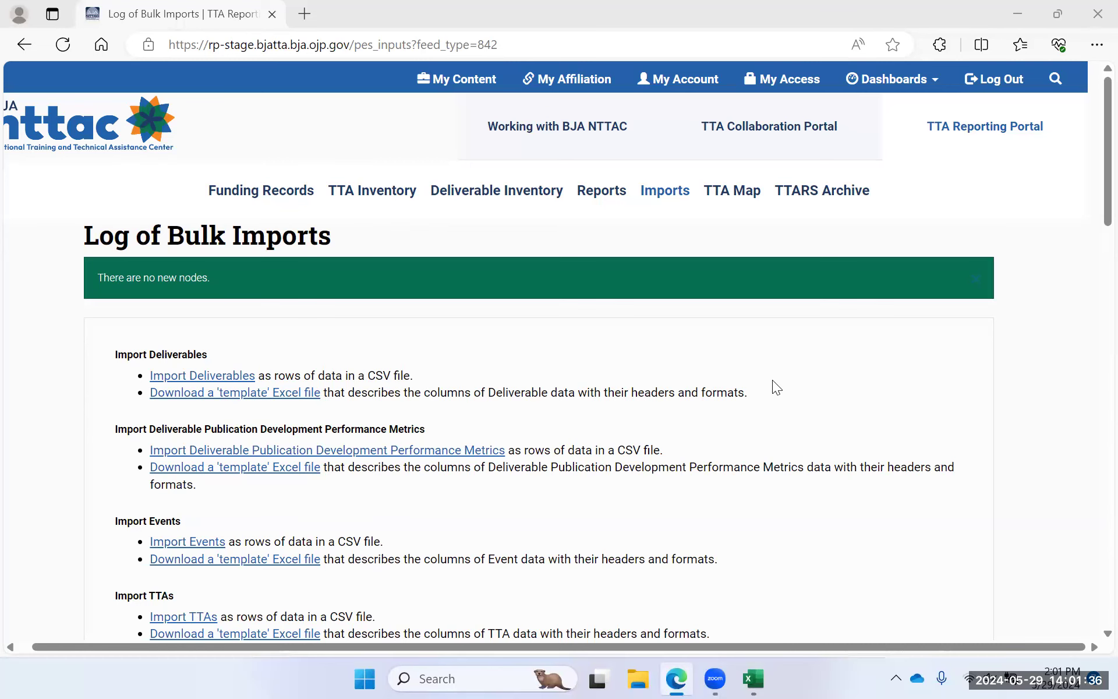
scroll(772, 379, down, 15)
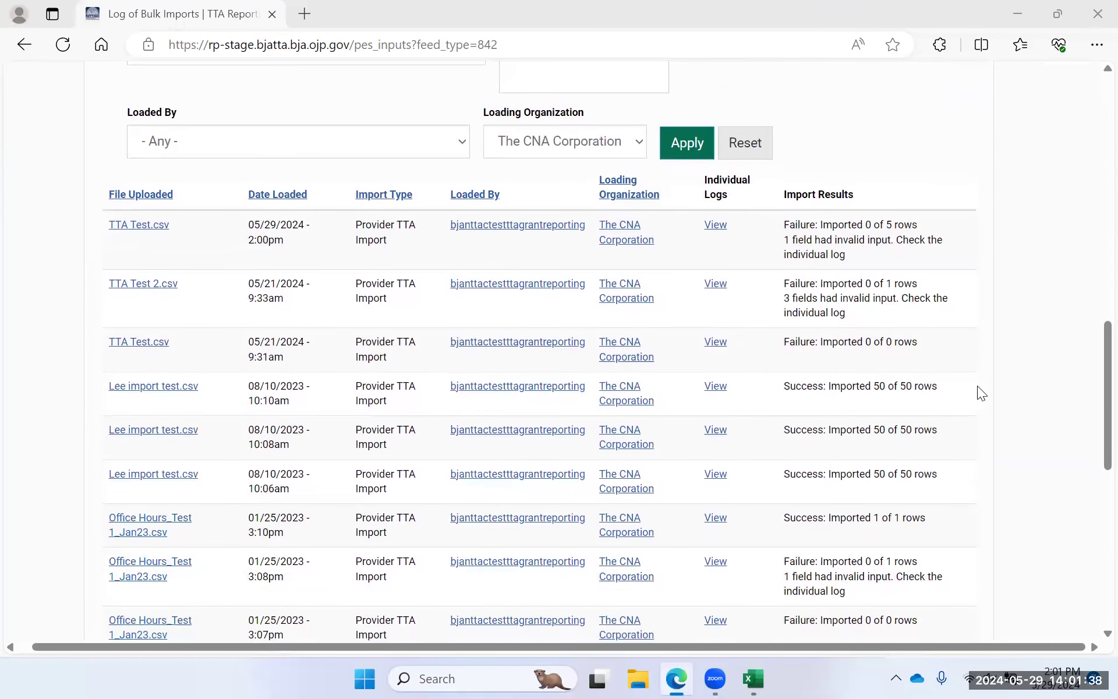